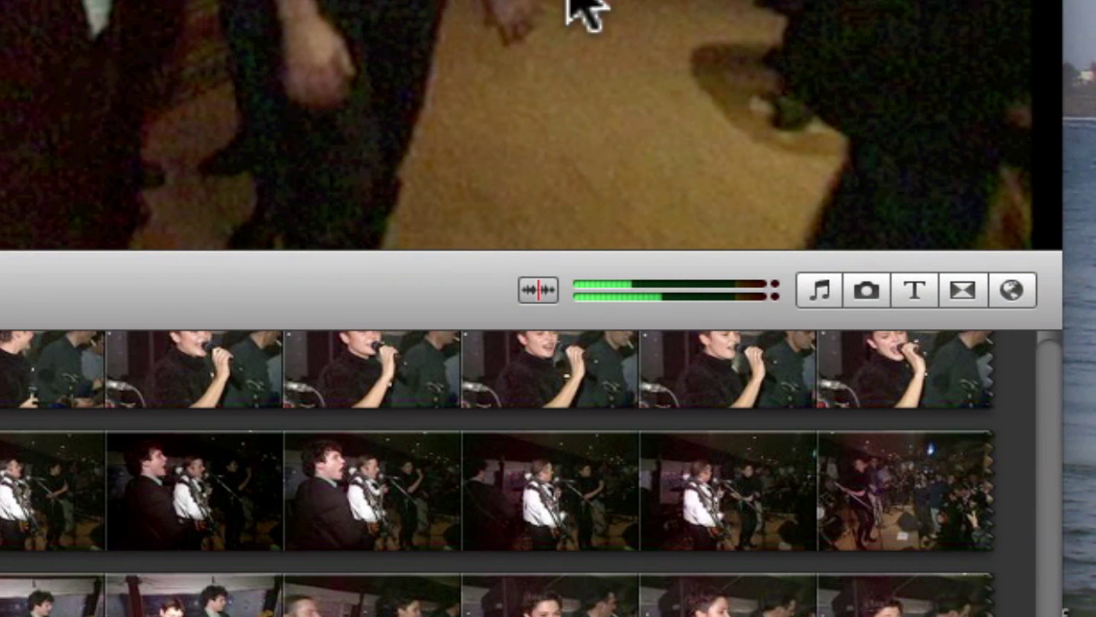
Step: Drag Zoom croisé from the Transitions browser between two project clips
{"action": "left_click", "coordinate": [963, 290]}
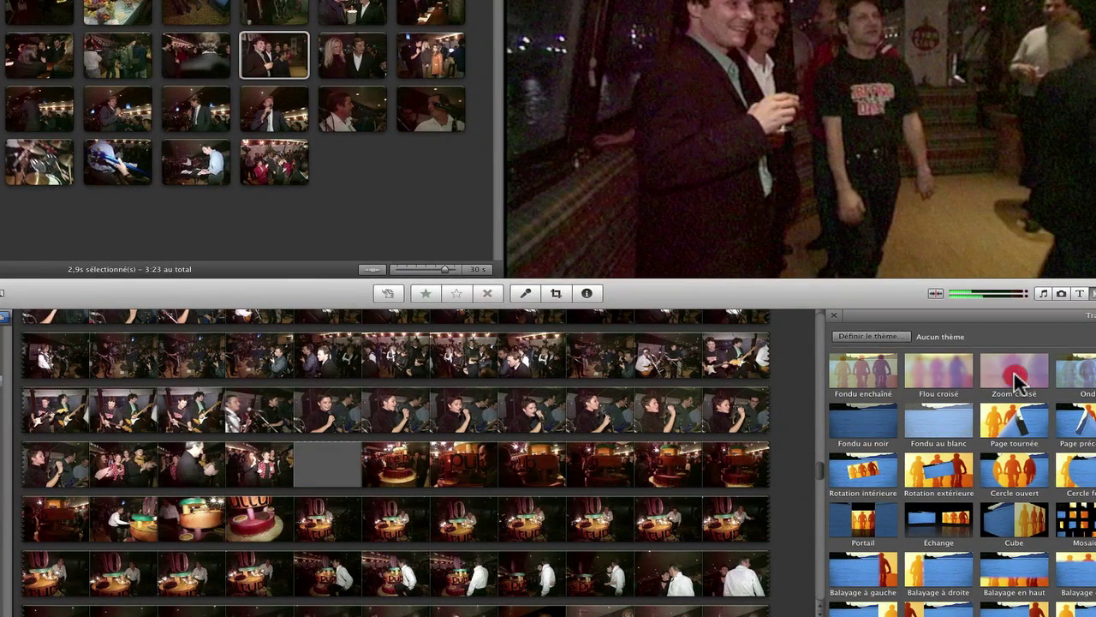
{"action": "left_click_drag", "start_coordinate": [1018, 381], "coordinate": [315, 57]}
{"action": "left_click_drag", "start_coordinate": [609, 242], "coordinate": [613, 245]}
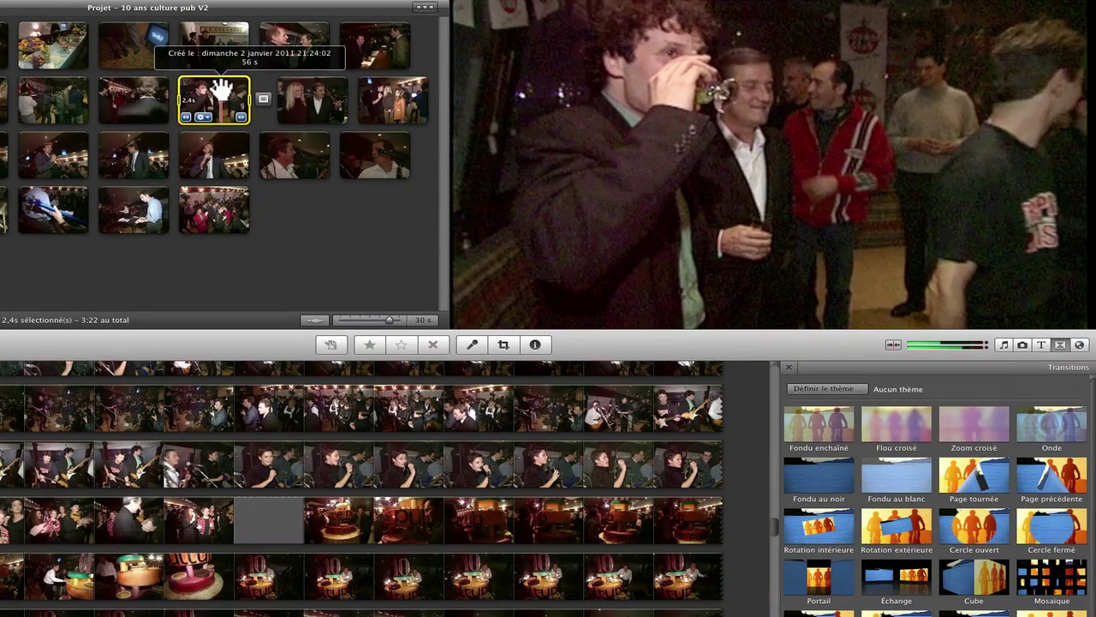
Step: Preview the new transition, then replace it with Fondu enchaîné
{"action": "key", "text": "space"}
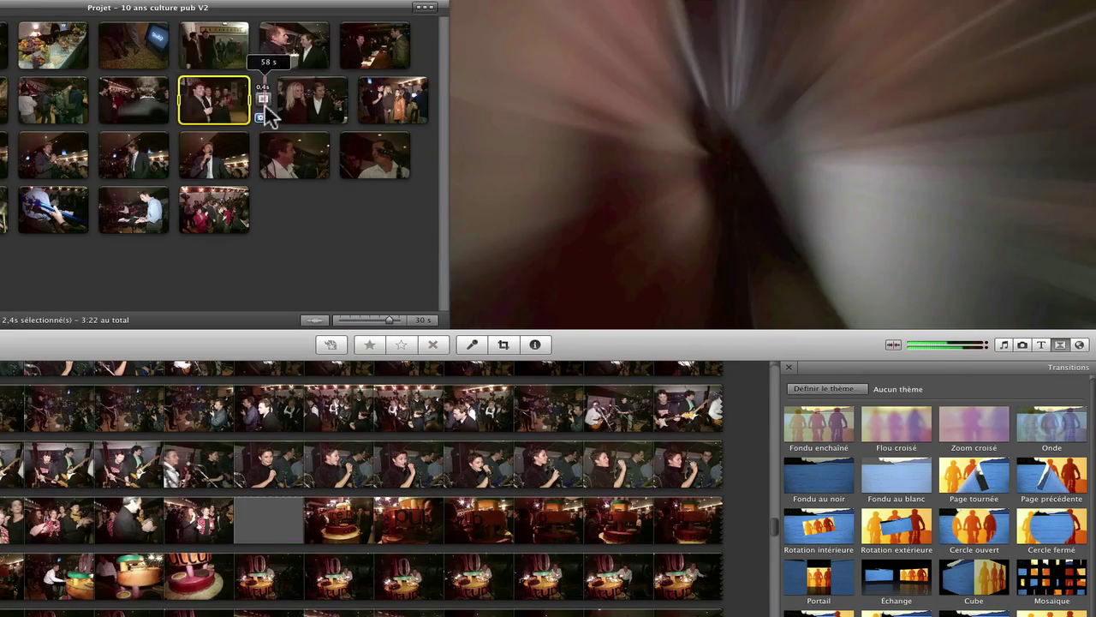
{"action": "left_click", "coordinate": [264, 101]}
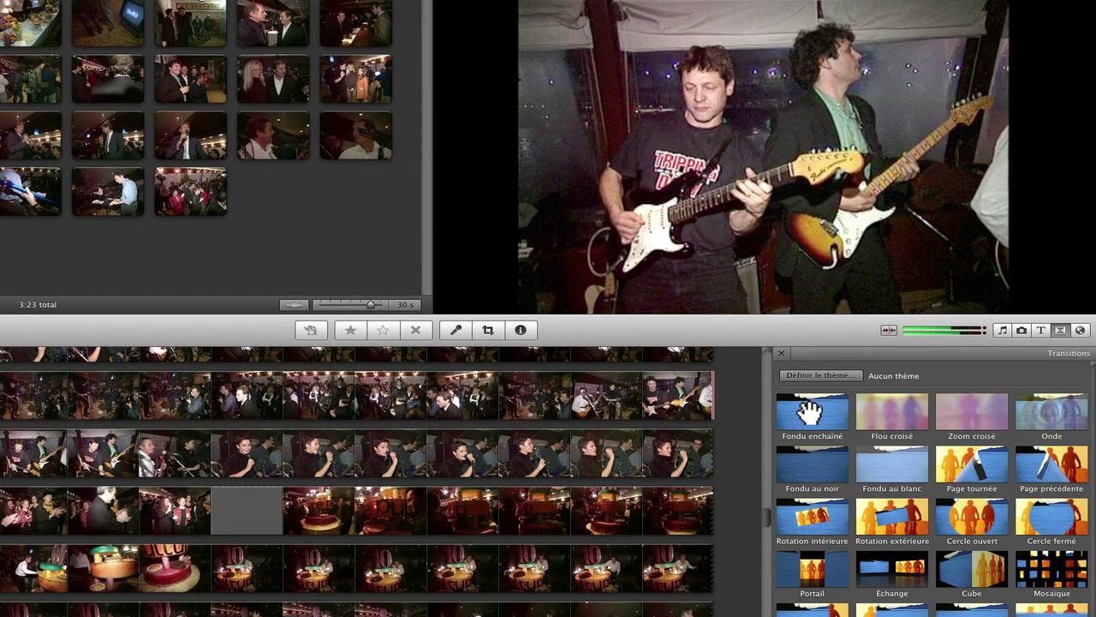
{"action": "mouse_move", "coordinate": [810, 412]}
{"action": "left_mouse_down"}
{"action": "mouse_move", "coordinate": [79, 108]}
{"action": "mouse_move", "coordinate": [218, 103]}
{"action": "mouse_move", "coordinate": [233, 48]}
{"action": "mouse_move", "coordinate": [241, 79]}
{"action": "left_mouse_up"}
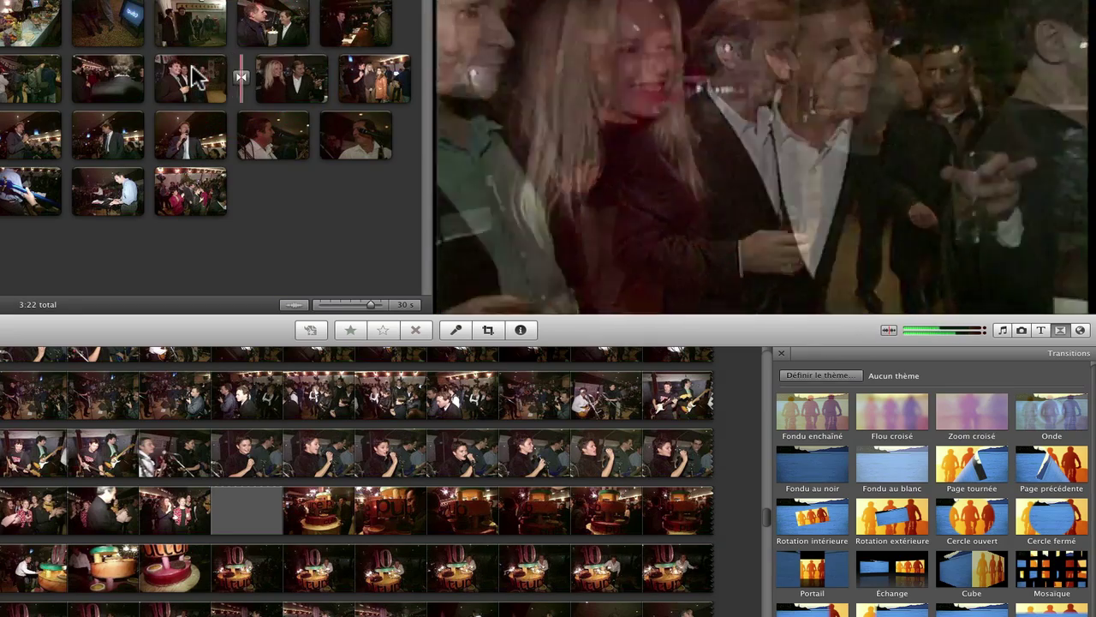
Step: Add a Portail transition between two more clips in the project
{"action": "left_click", "coordinate": [241, 78]}
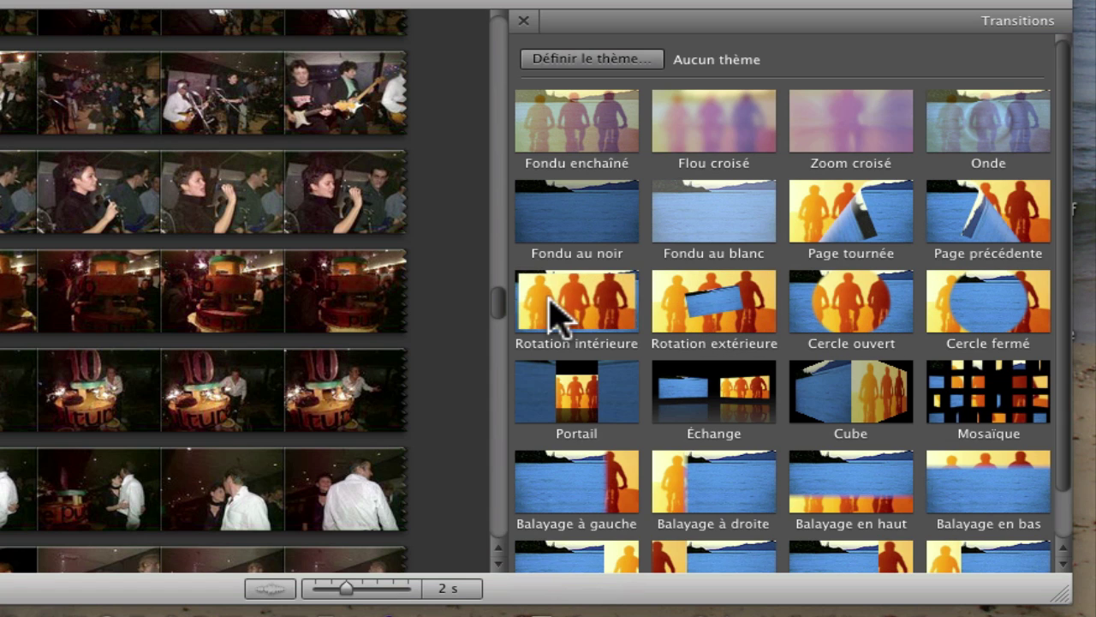
{"action": "left_click_drag", "start_coordinate": [578, 385], "coordinate": [0, 0]}
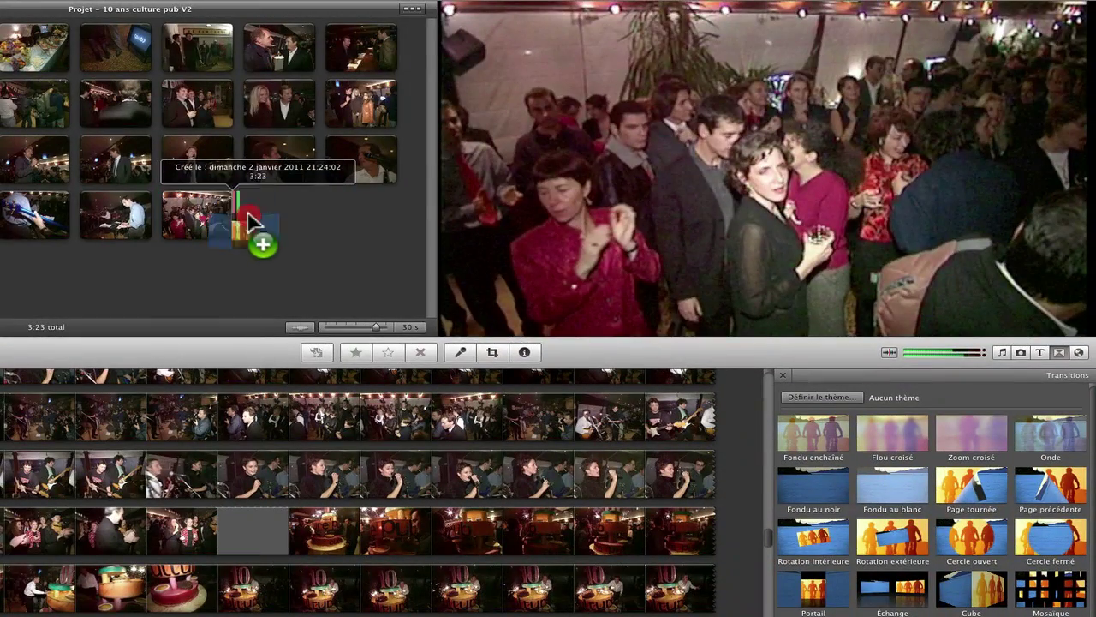
{"action": "left_click_drag", "start_coordinate": [247, 211], "coordinate": [238, 103]}
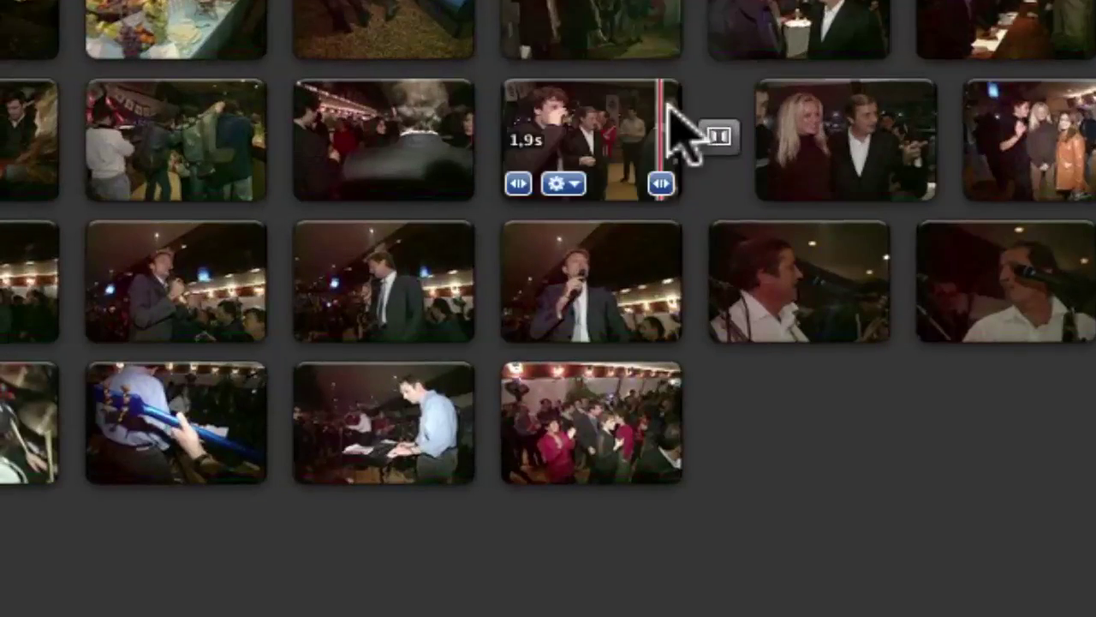
Step: Inspect the transition's adjustments (1,0s, Complète overlap) and dismiss the Superposition choices unchanged
{"action": "mouse_move", "coordinate": [250, 104]}
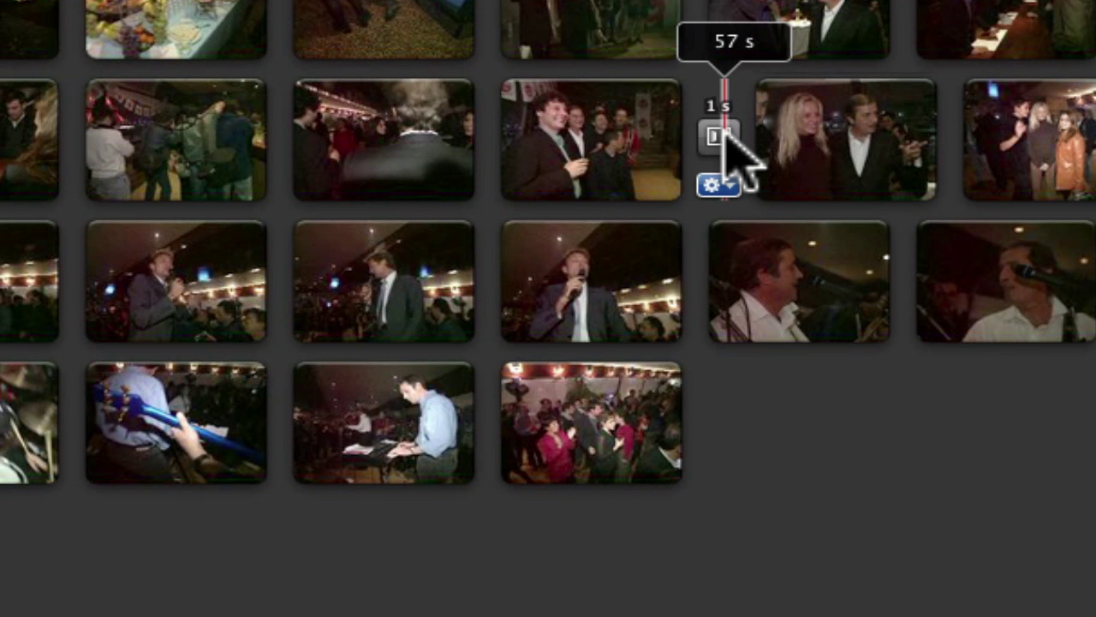
{"action": "left_click", "coordinate": [719, 186]}
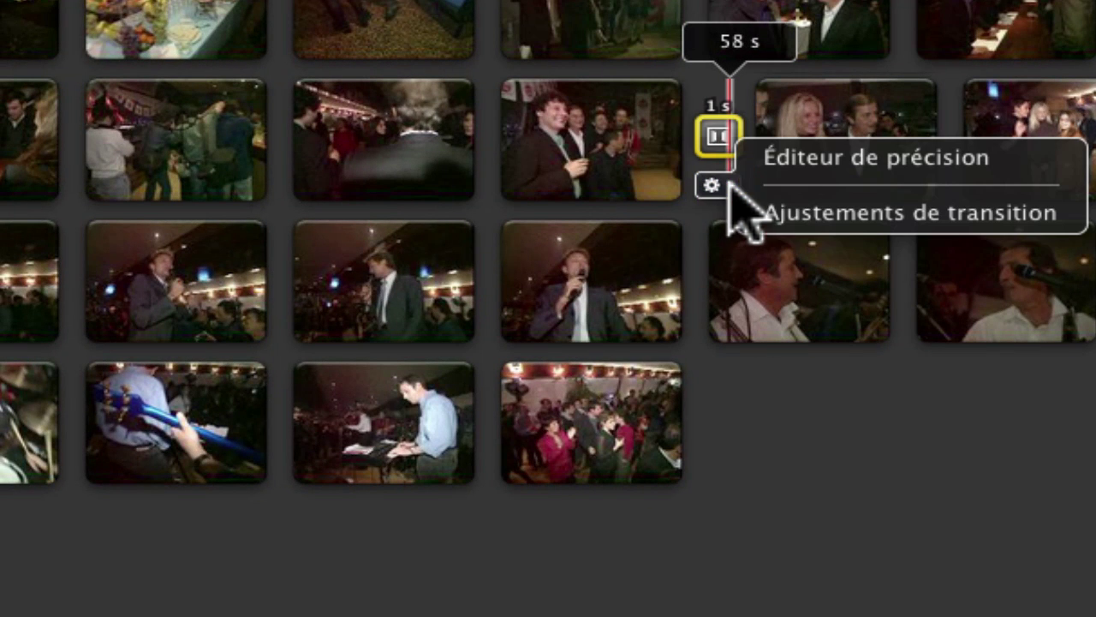
{"action": "left_click", "coordinate": [820, 215]}
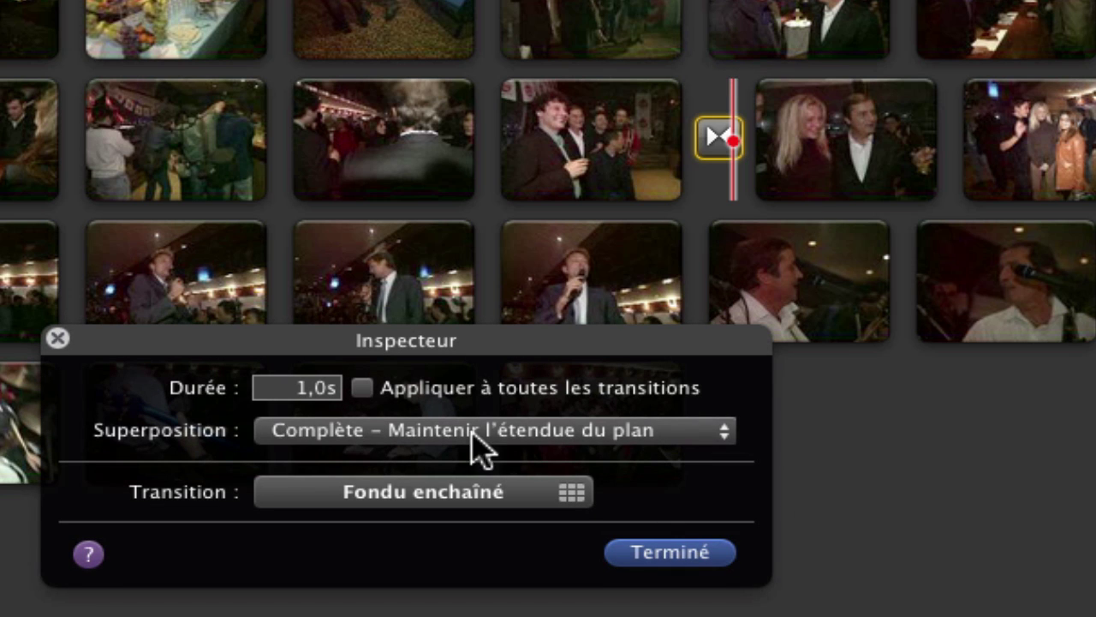
{"action": "left_click", "coordinate": [730, 433]}
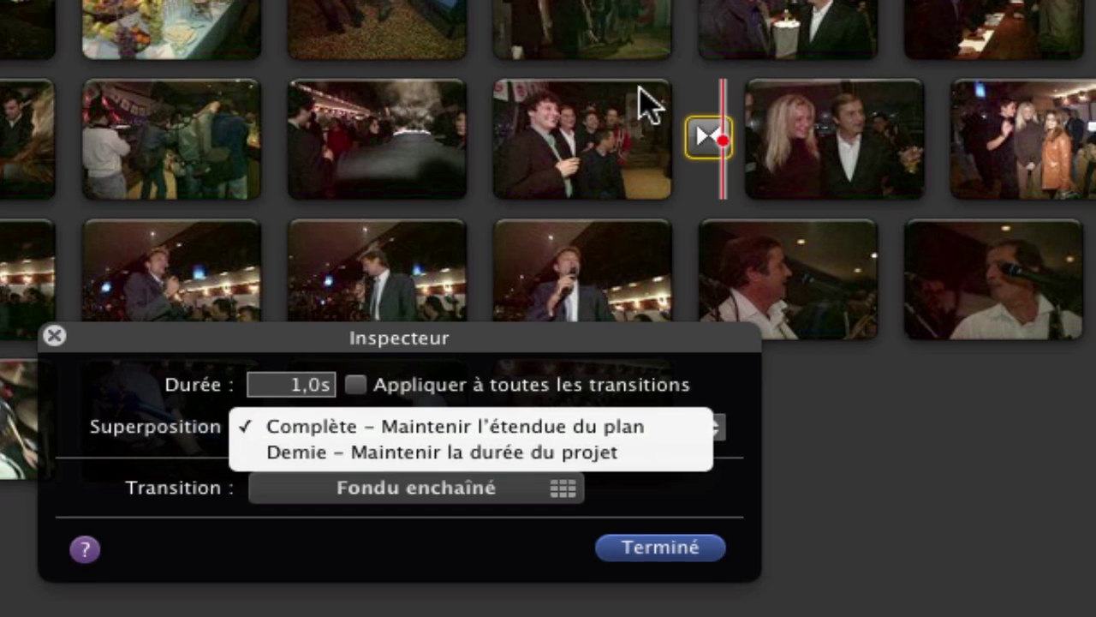
{"action": "left_click", "coordinate": [604, 120]}
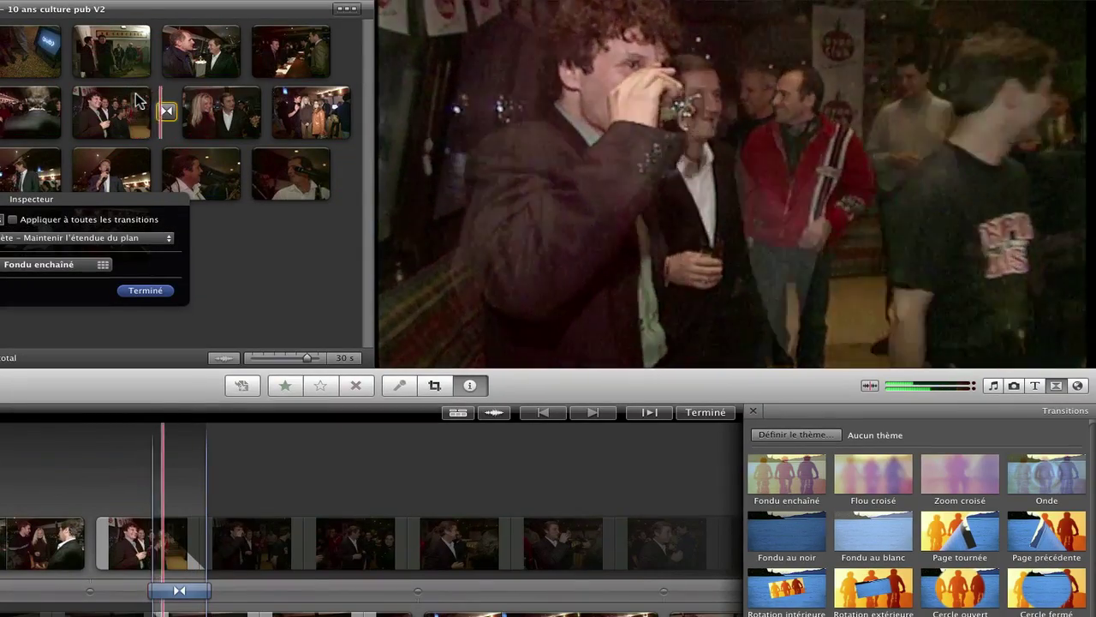
Step: Set the transition's Superposition to Demie – Maintenir la durée du projet
{"action": "left_click", "coordinate": [137, 101]}
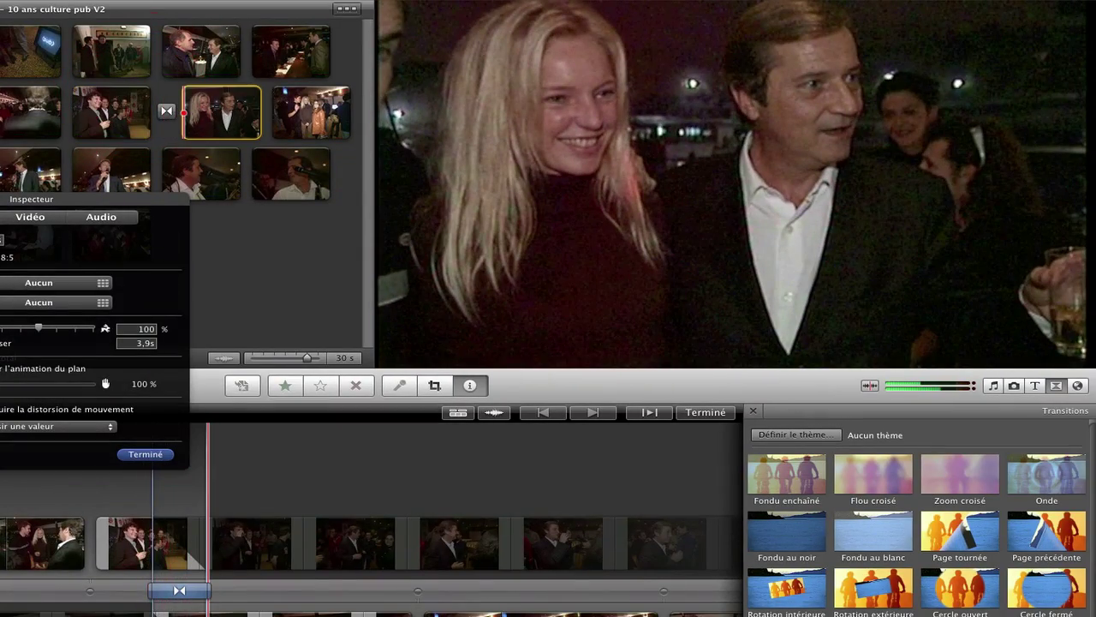
{"action": "left_click", "coordinate": [166, 112]}
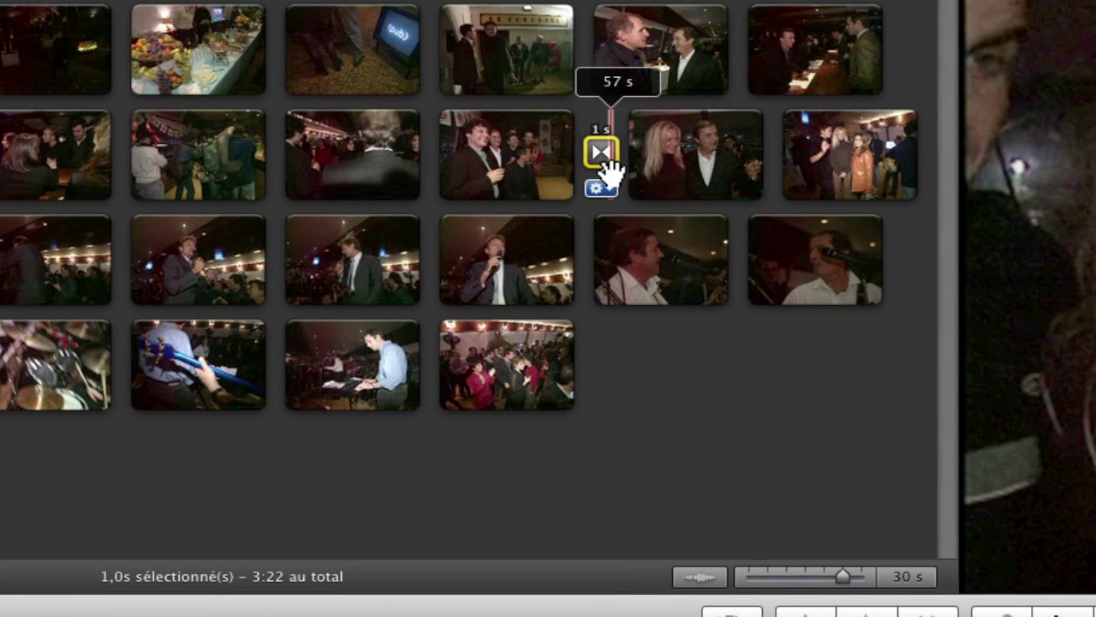
{"action": "left_click", "coordinate": [611, 193]}
{"action": "left_click", "coordinate": [673, 208]}
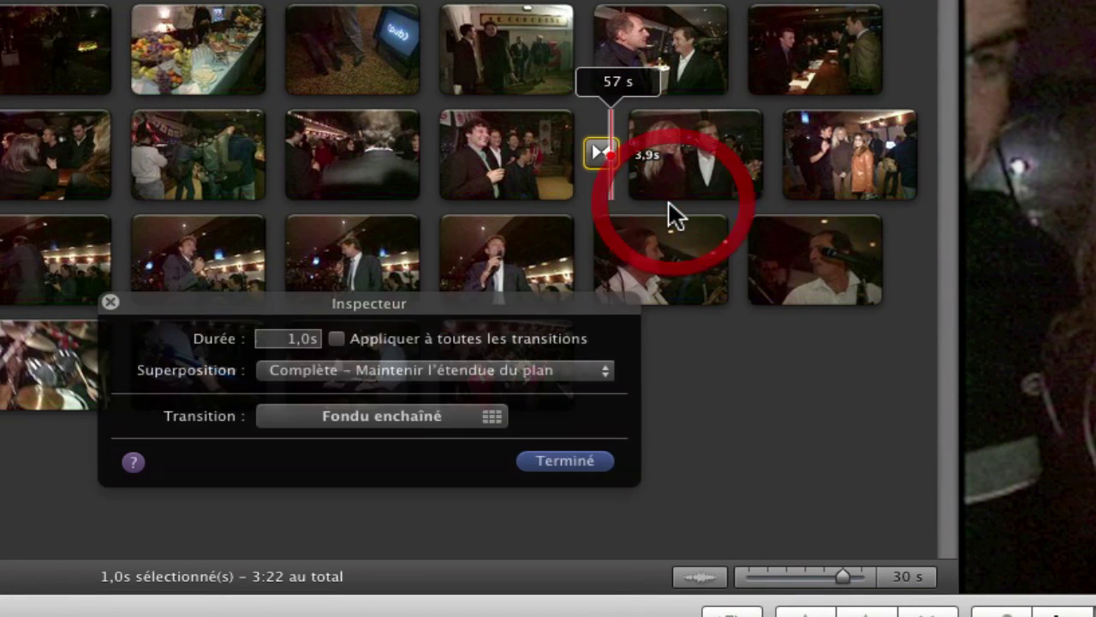
{"action": "left_click", "coordinate": [602, 374]}
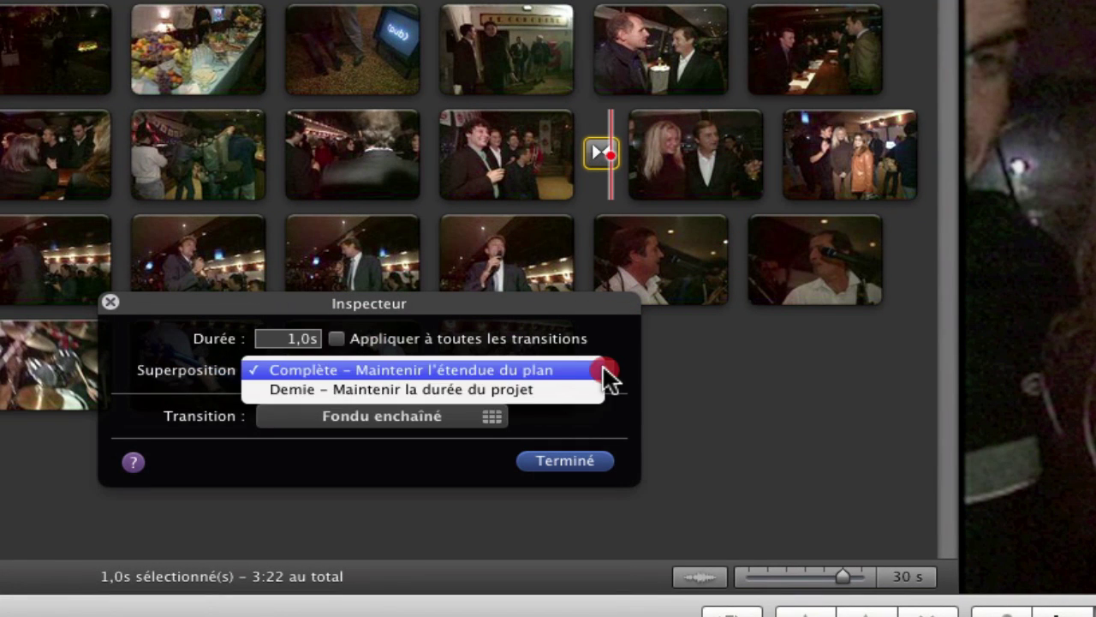
{"action": "left_click", "coordinate": [514, 390]}
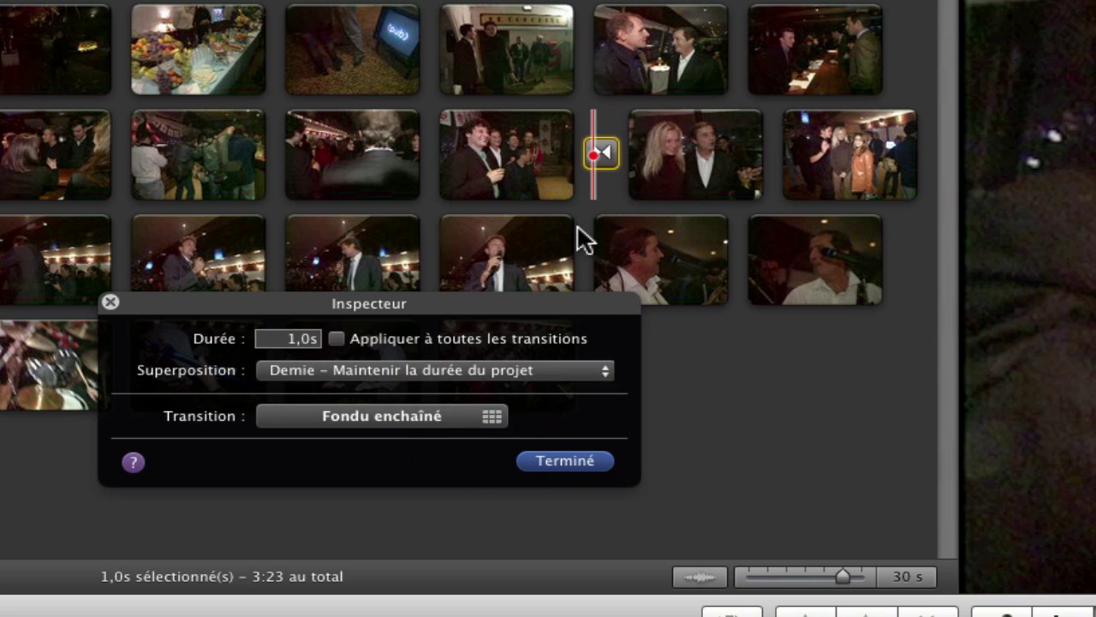
Step: Inspect the neighbouring 1,6s, 4,4s and 2,2s clips, then close the clip settings
{"action": "left_click", "coordinate": [541, 133]}
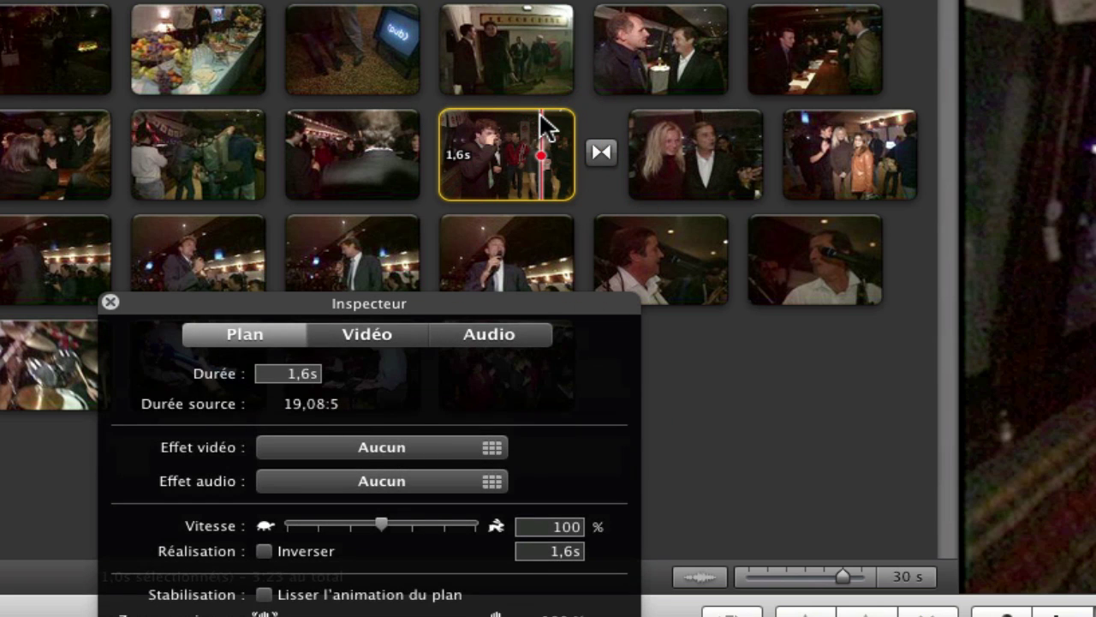
{"action": "left_click", "coordinate": [693, 120]}
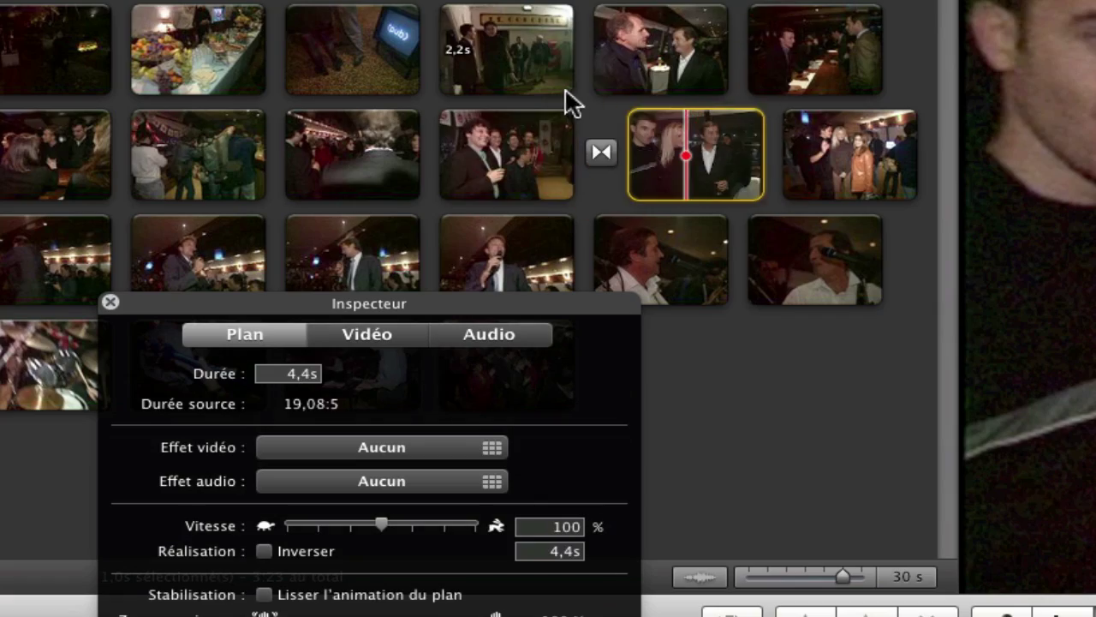
{"action": "left_click", "coordinate": [521, 70]}
{"action": "left_click", "coordinate": [110, 302]}
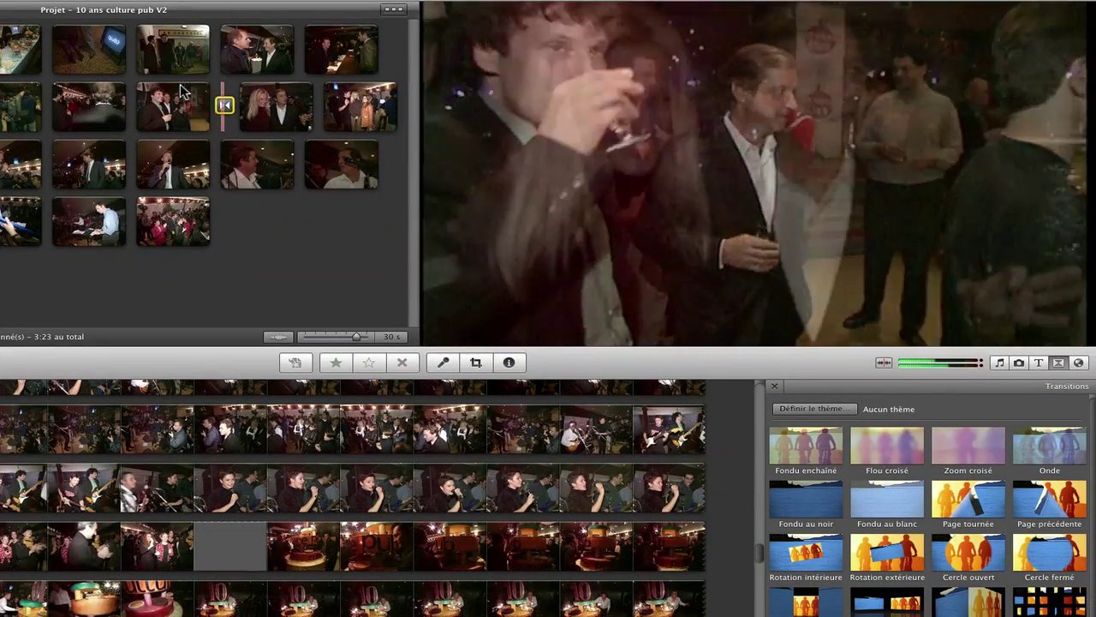
Step: Change the transition style to Cercle fermé in the Choisir une transition grid
{"action": "mouse_move", "coordinate": [196, 99]}
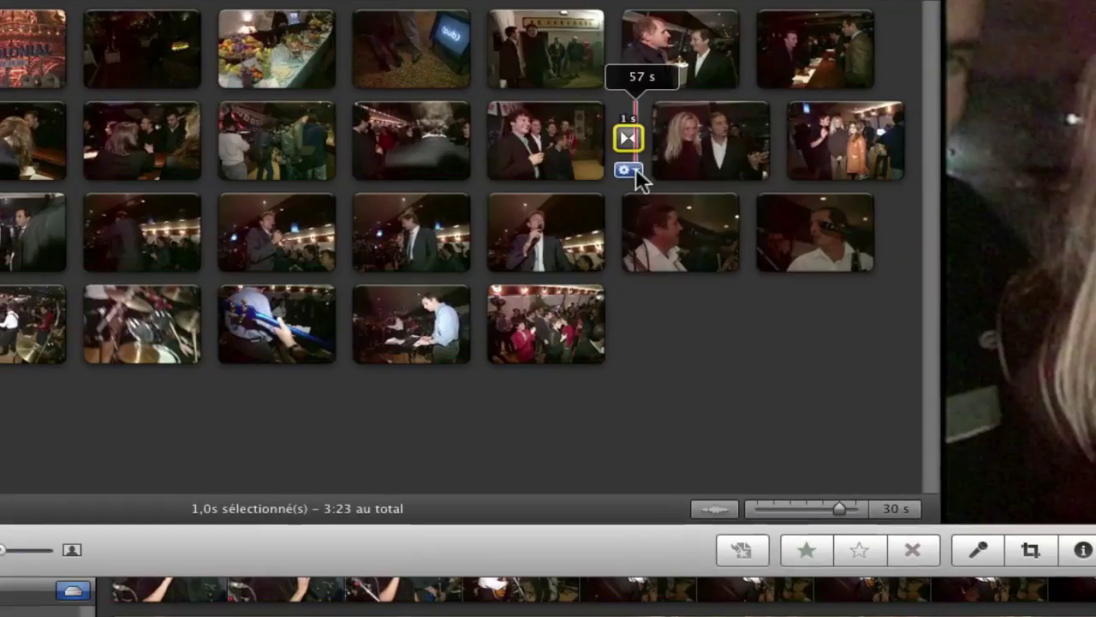
{"action": "left_click", "coordinate": [222, 124]}
{"action": "left_click", "coordinate": [651, 189]}
{"action": "left_click", "coordinate": [533, 374]}
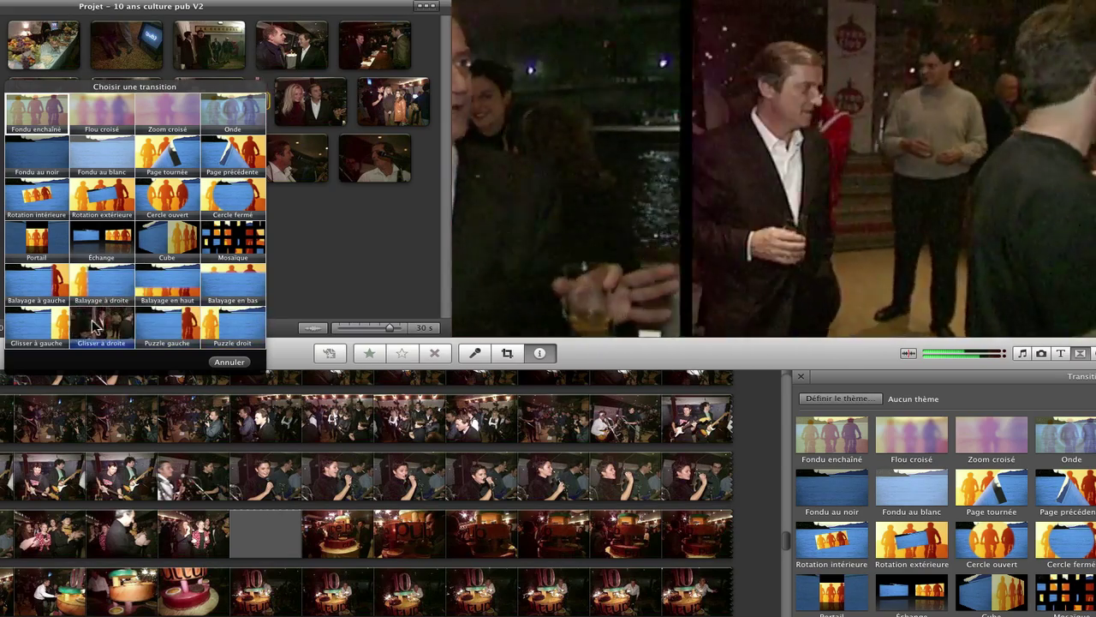
{"action": "left_click", "coordinate": [244, 200]}
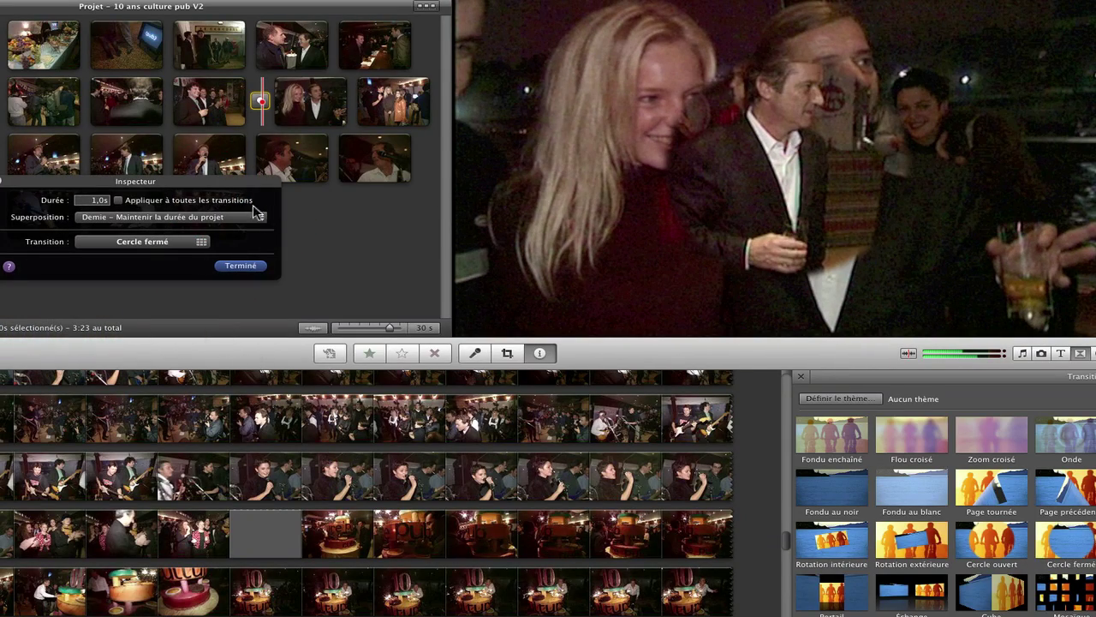
Step: Stop playback and set the Cercle fermé transition's overlap to Complète
{"action": "left_click", "coordinate": [239, 265]}
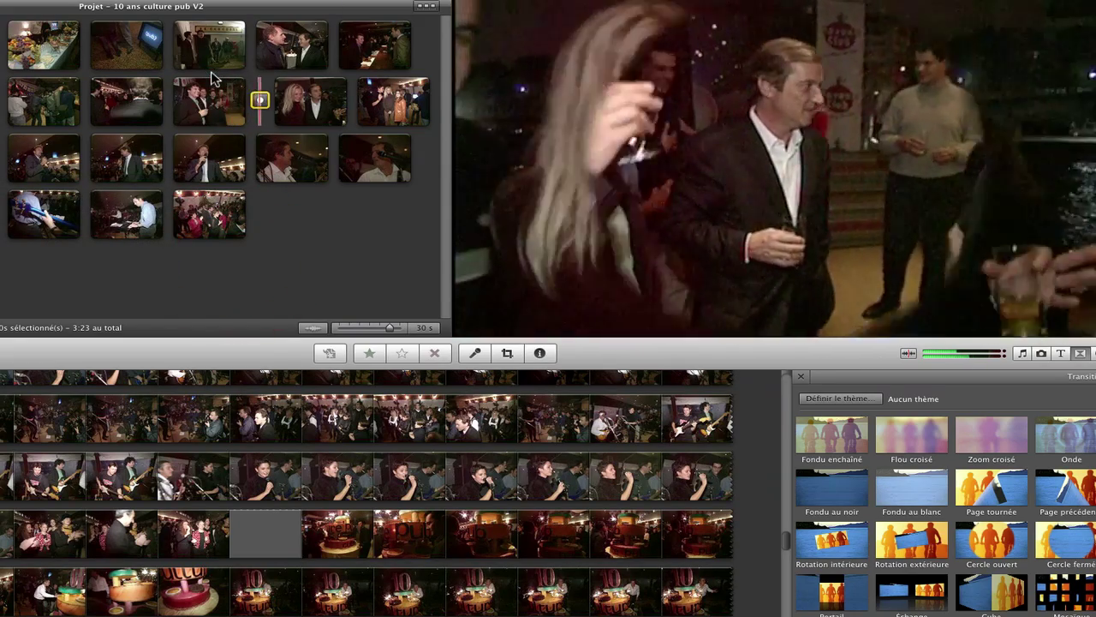
{"action": "key", "text": "space"}
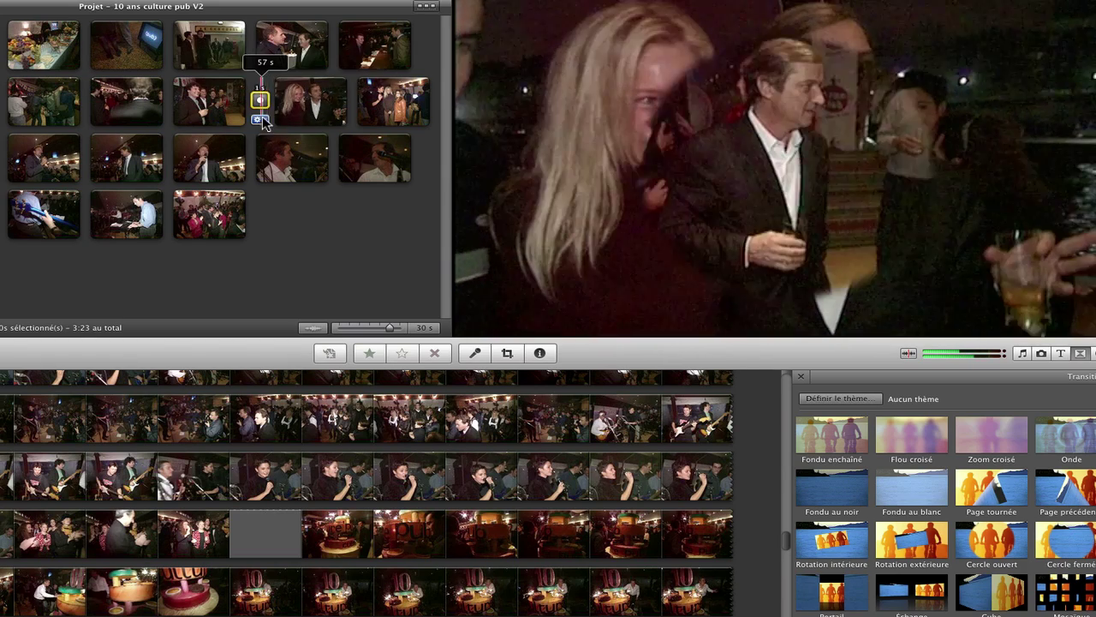
{"action": "left_click", "coordinate": [260, 120]}
{"action": "left_click", "coordinate": [282, 131]}
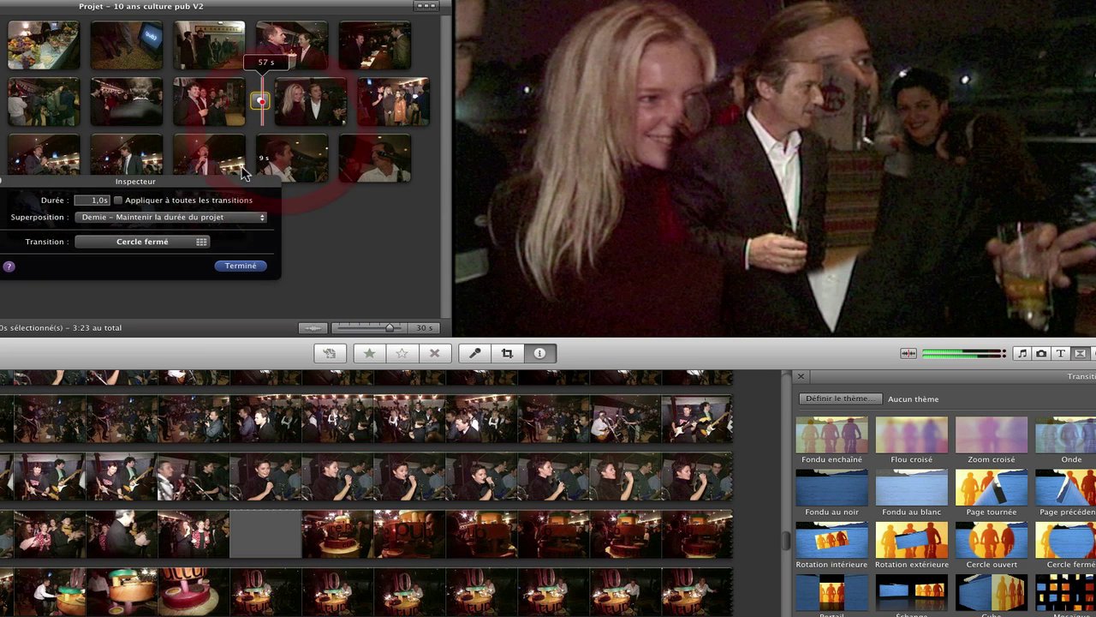
{"action": "left_click", "coordinate": [248, 221]}
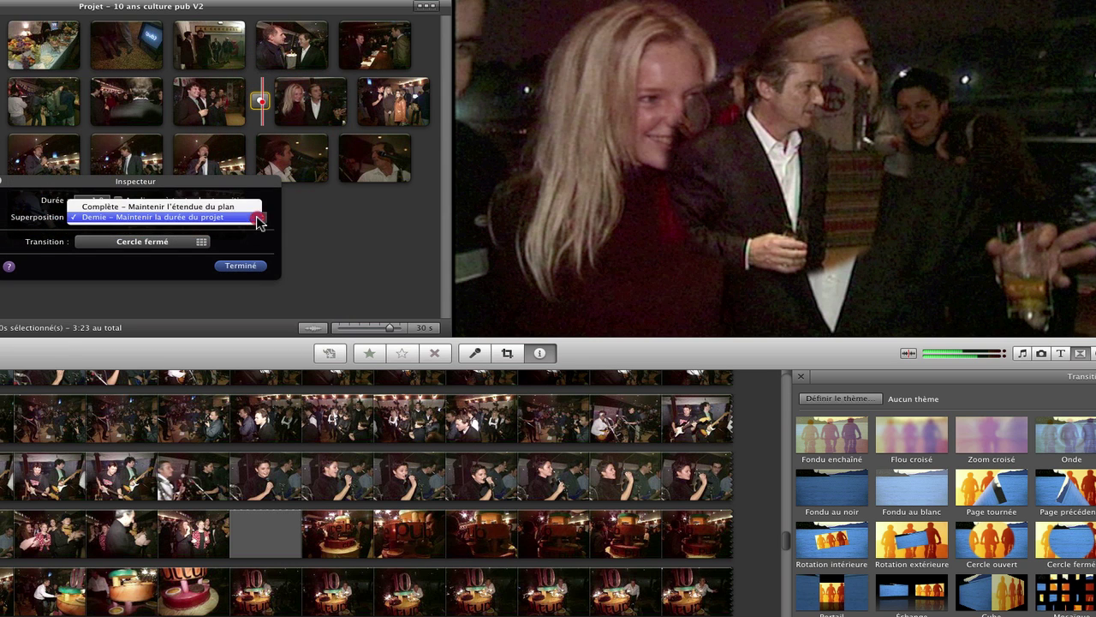
{"action": "left_click", "coordinate": [208, 214]}
{"action": "left_click", "coordinate": [235, 265]}
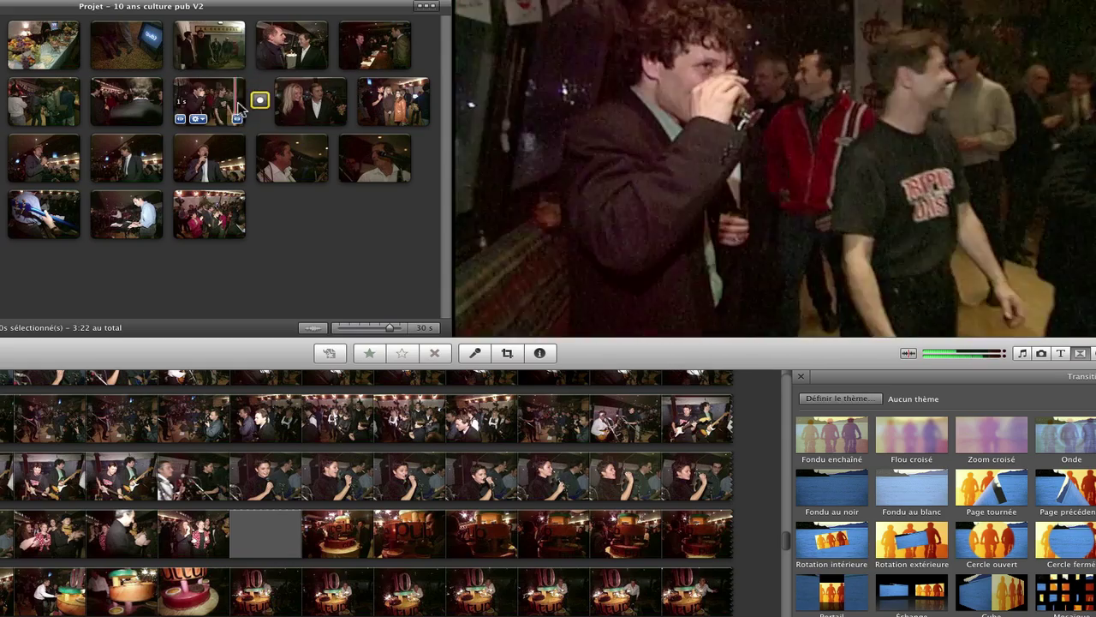
Step: Switch the Cercle fermé overlap to Demie, keeping the project duration
{"action": "mouse_move", "coordinate": [262, 104]}
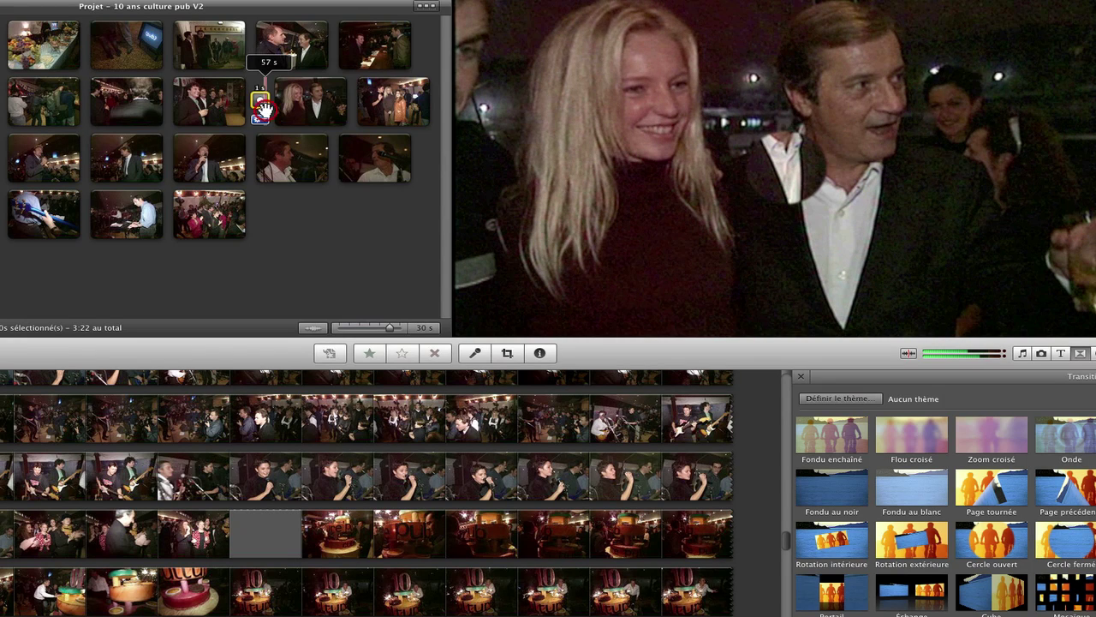
{"action": "right_click", "coordinate": [261, 104]}
{"action": "left_click", "coordinate": [294, 169]}
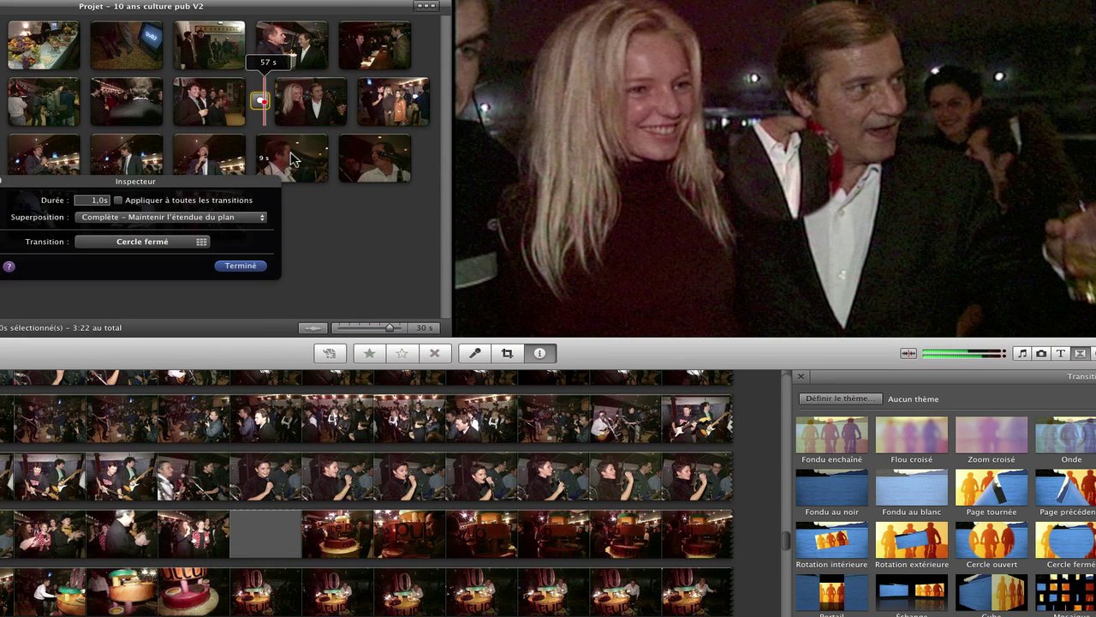
{"action": "left_click", "coordinate": [262, 219]}
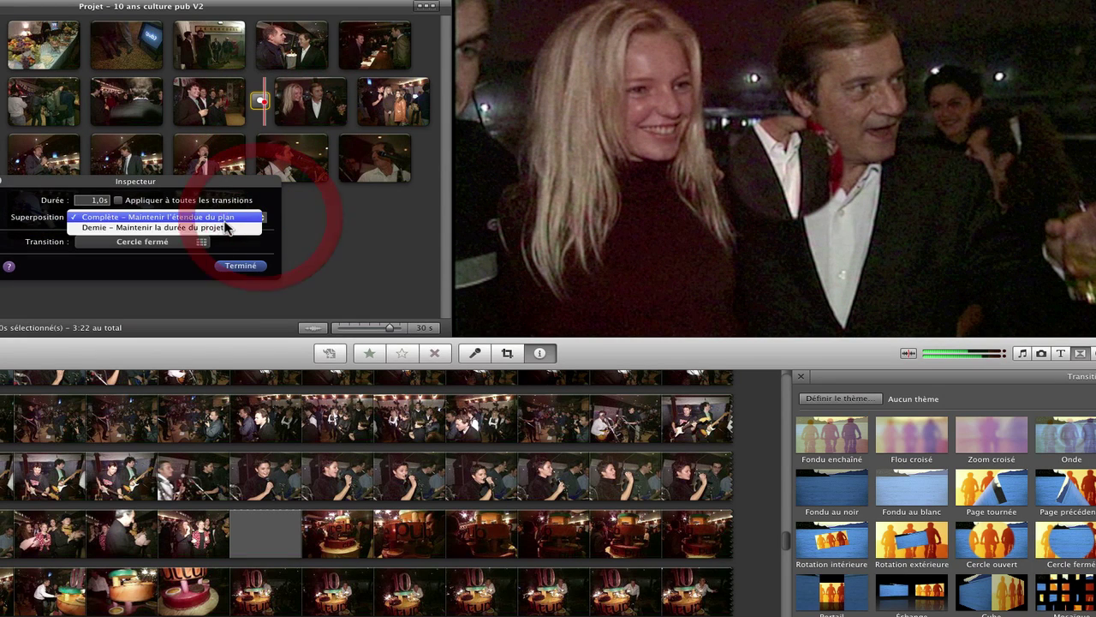
{"action": "left_click", "coordinate": [183, 225]}
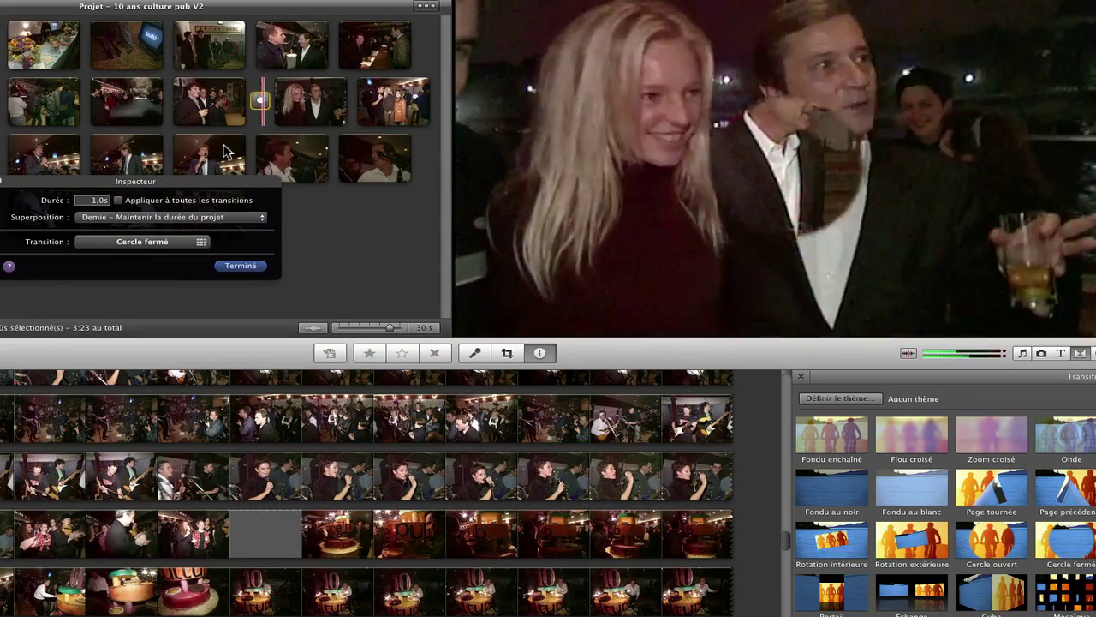
{"action": "key", "text": "Return"}
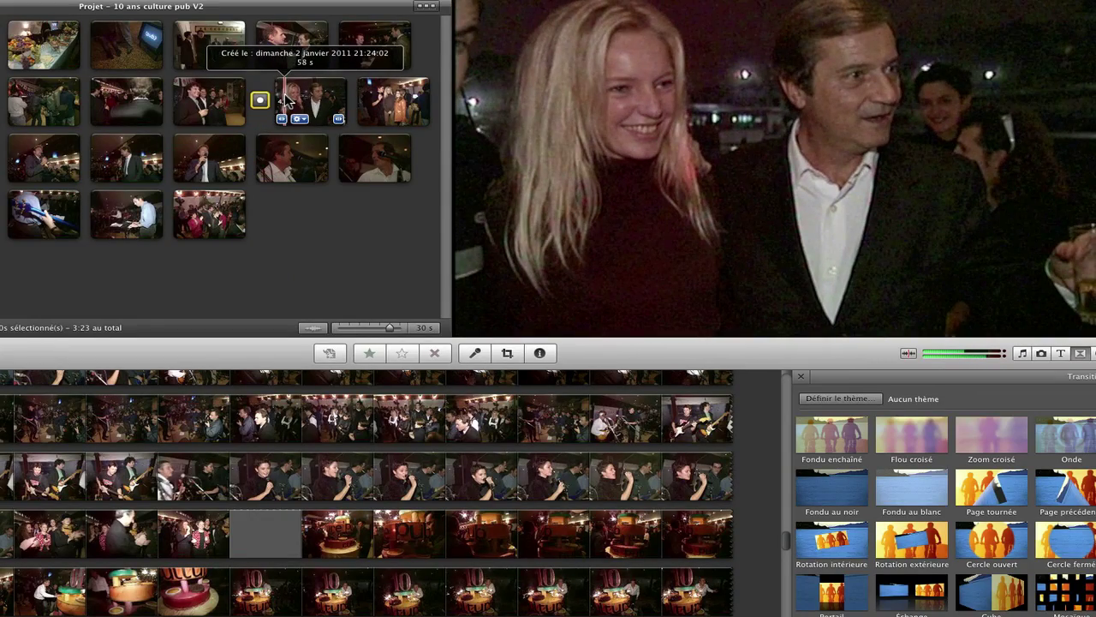
Step: Set the Cercle fermé overlap back to Complète
{"action": "left_click", "coordinate": [263, 123]}
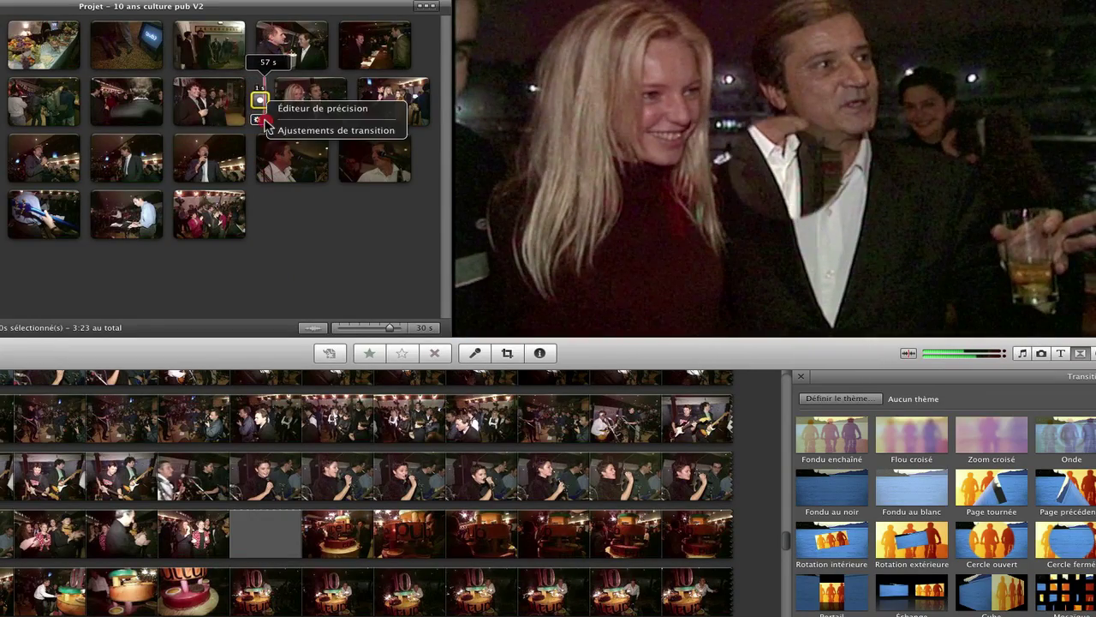
{"action": "left_click", "coordinate": [291, 131]}
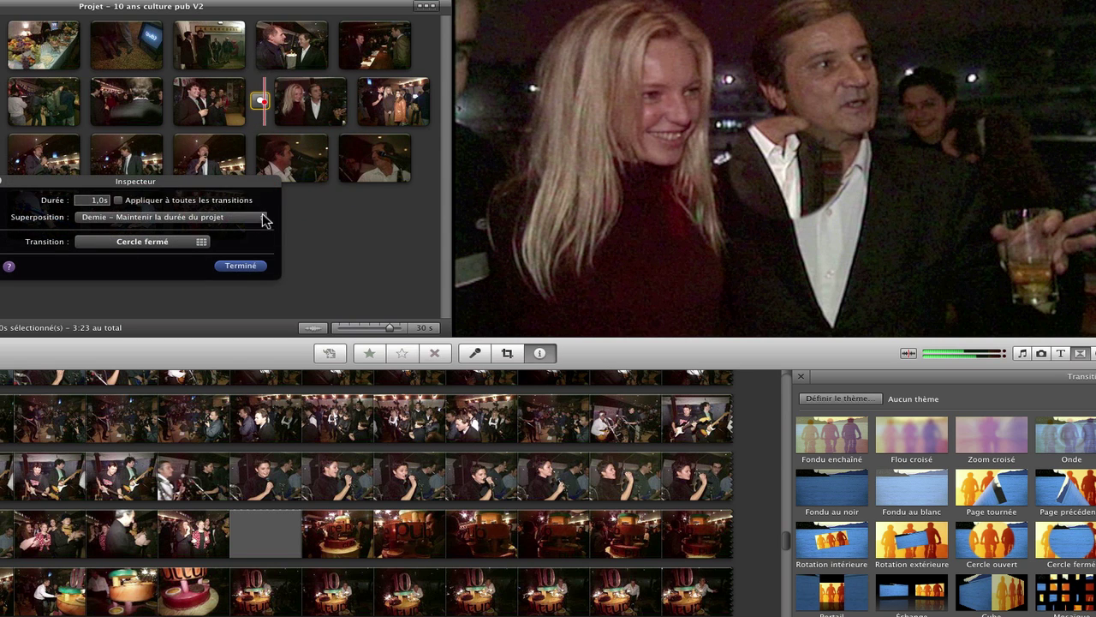
{"action": "left_click", "coordinate": [265, 220]}
{"action": "left_click", "coordinate": [242, 208]}
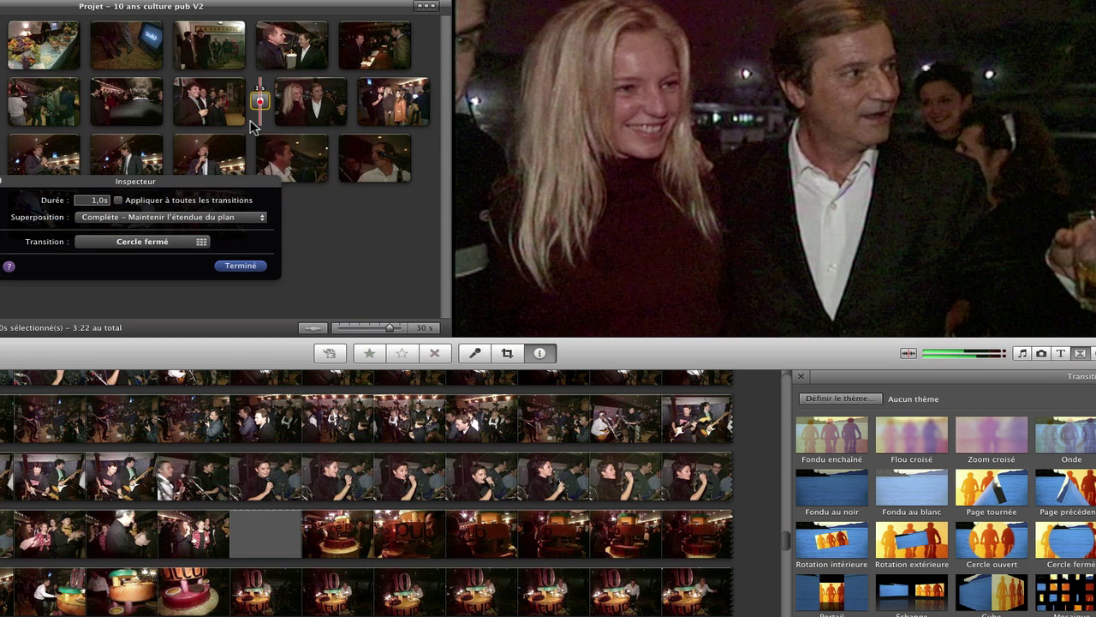
Step: Check the neighbouring clips, play the project, and close the transition's Inspector
{"action": "double_click", "coordinate": [232, 70]}
{"action": "left_click", "coordinate": [221, 96]}
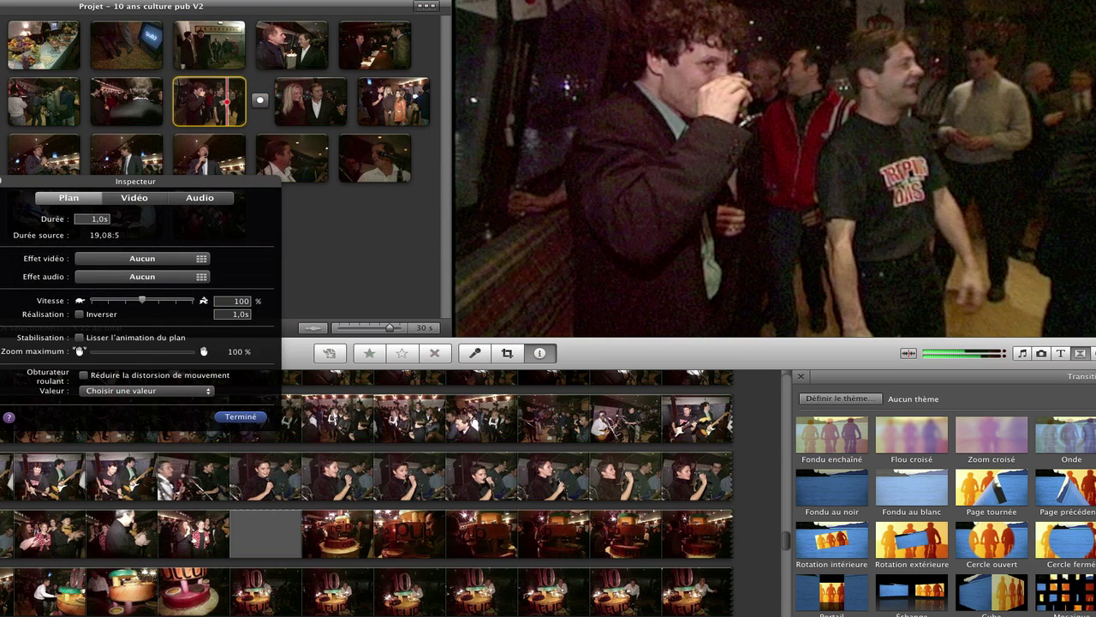
{"action": "key", "text": "space"}
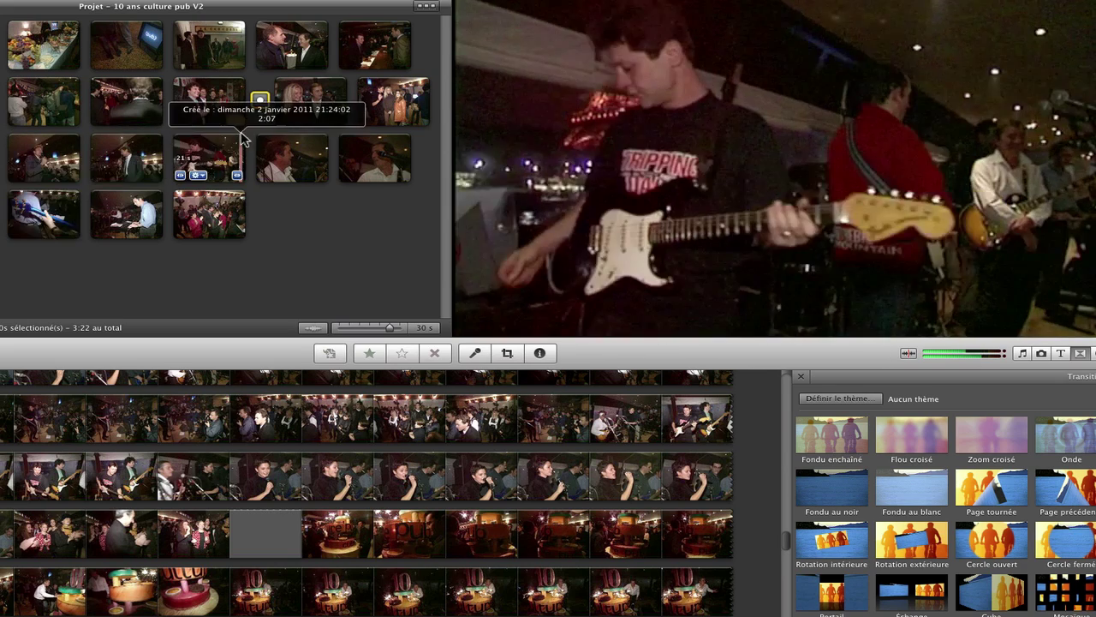
{"action": "left_click", "coordinate": [257, 119]}
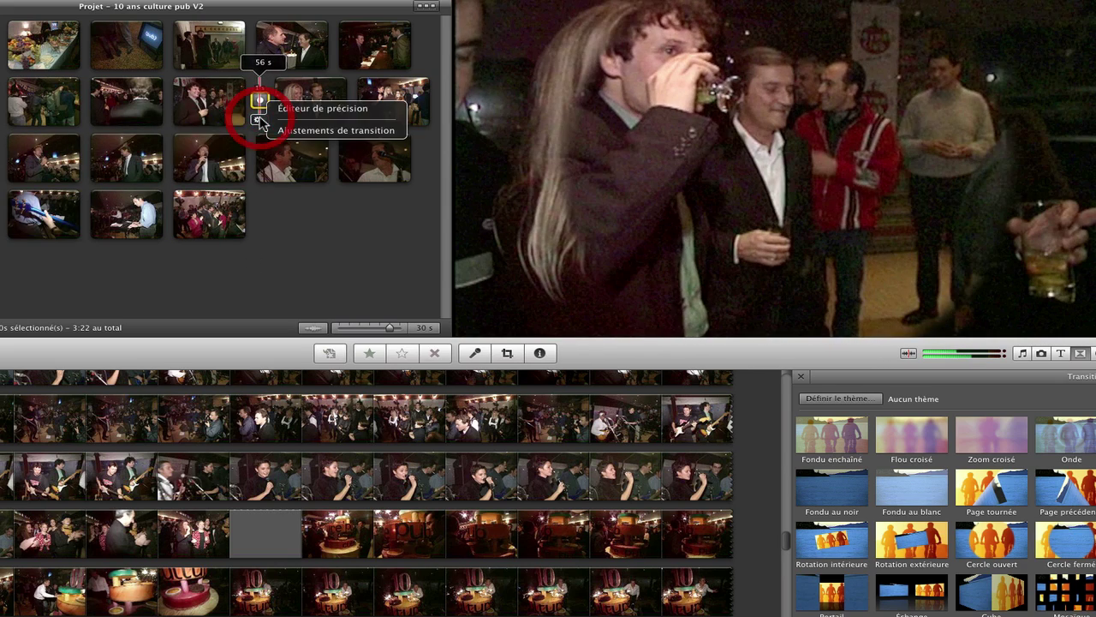
{"action": "left_click", "coordinate": [300, 131]}
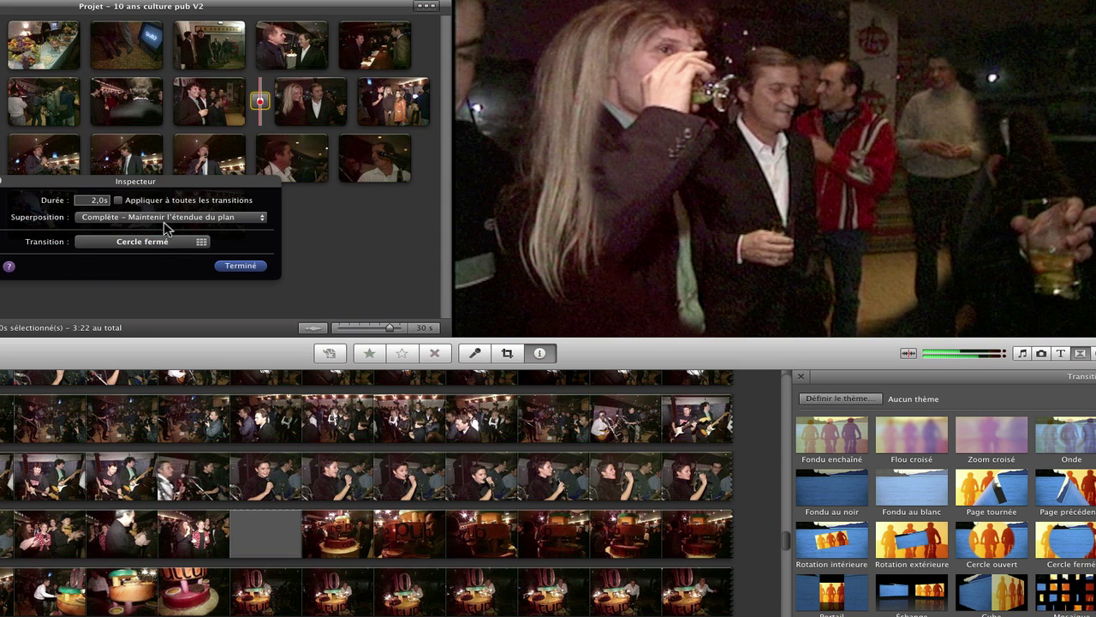
{"action": "left_click", "coordinate": [212, 89]}
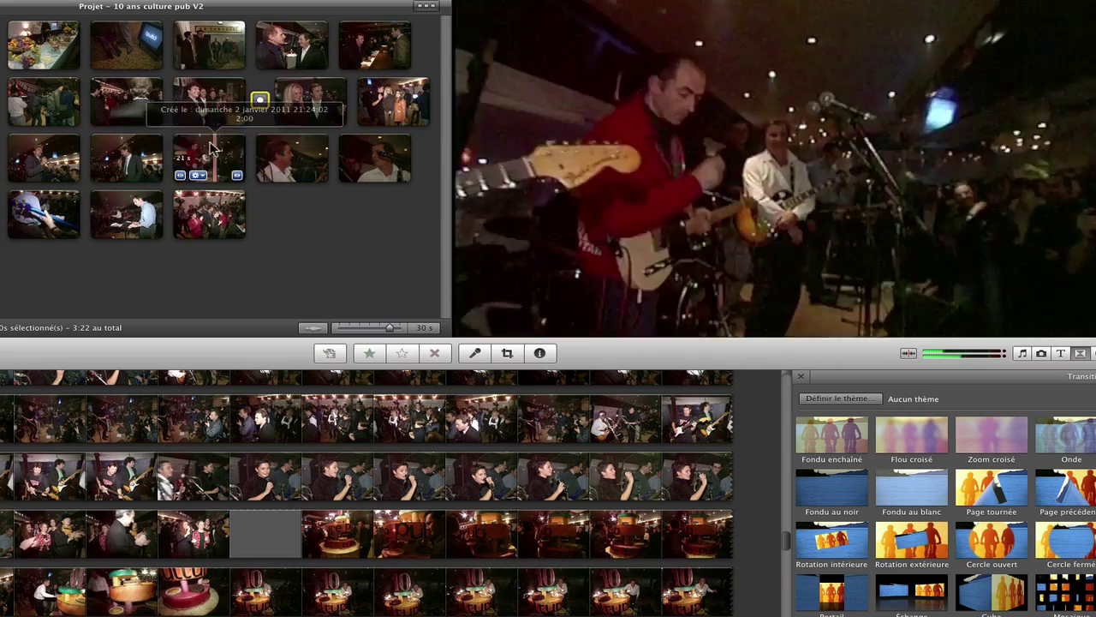
Step: Reposition the Cercle fermé transition in the Éditeur de précision, then add Fondu au noir
{"action": "left_click", "coordinate": [259, 120]}
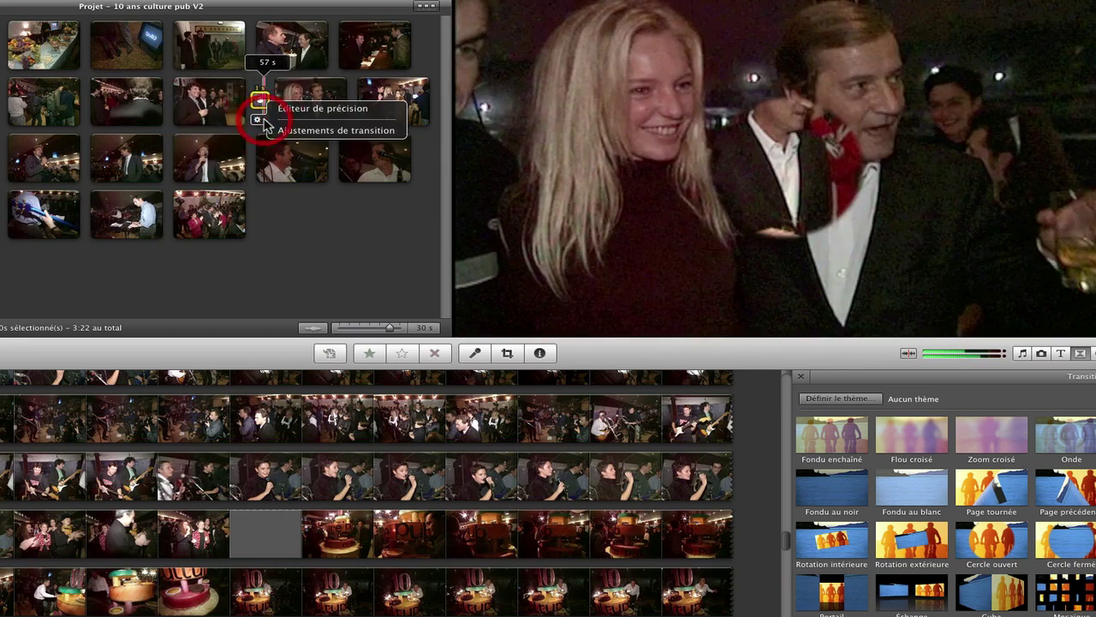
{"action": "left_click", "coordinate": [302, 109]}
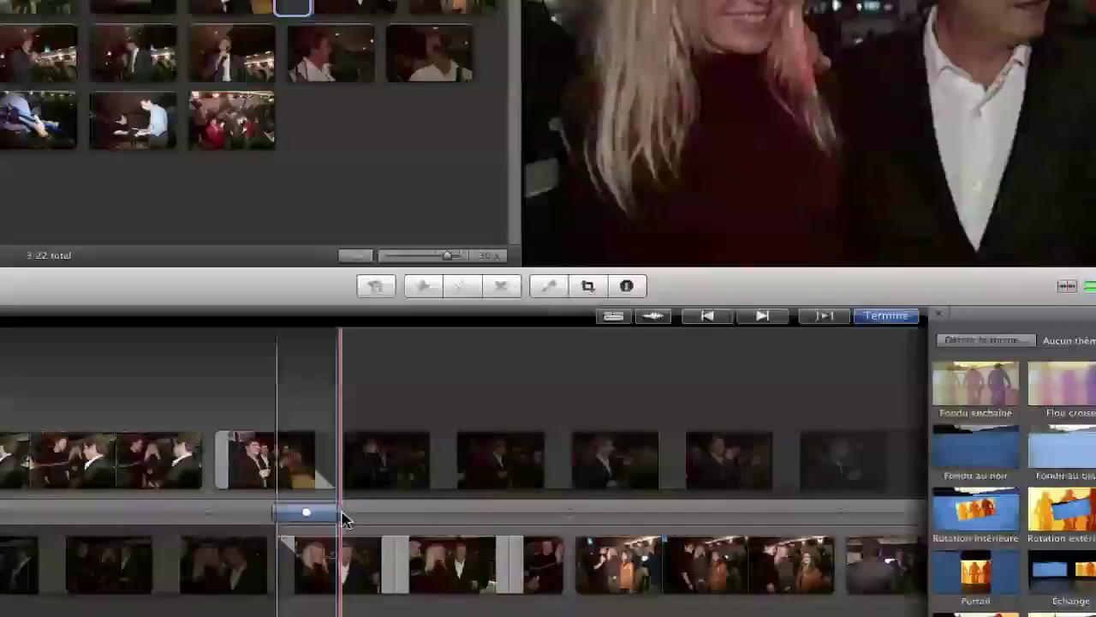
{"action": "left_click_drag", "start_coordinate": [342, 515], "coordinate": [314, 511]}
{"action": "left_click_drag", "start_coordinate": [447, 401], "coordinate": [398, 402]}
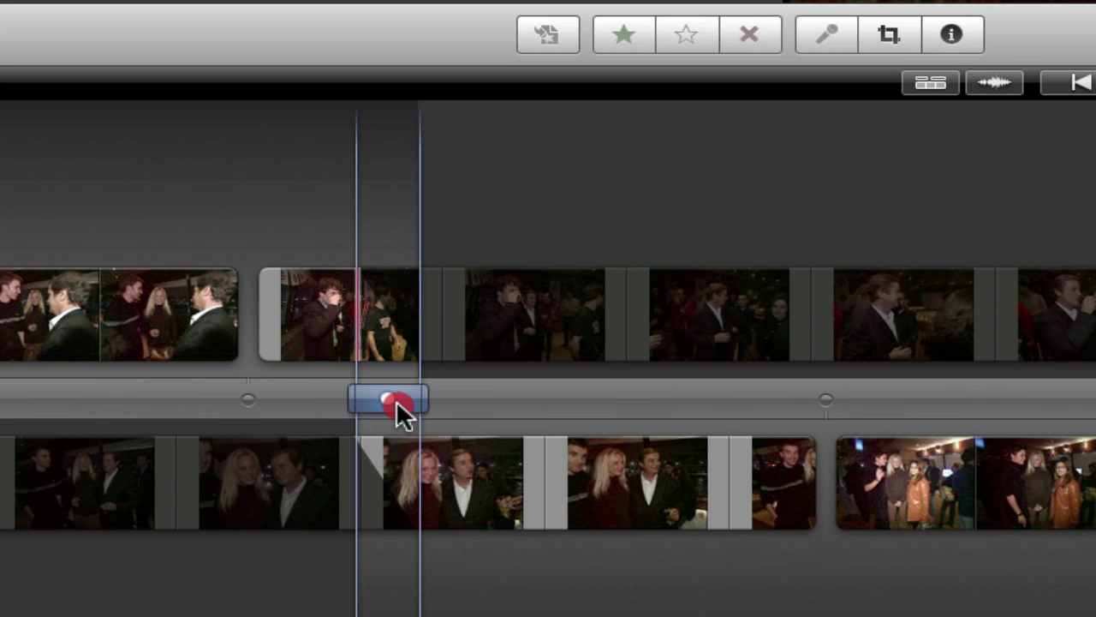
{"action": "left_click_drag", "start_coordinate": [396, 400], "coordinate": [515, 403]}
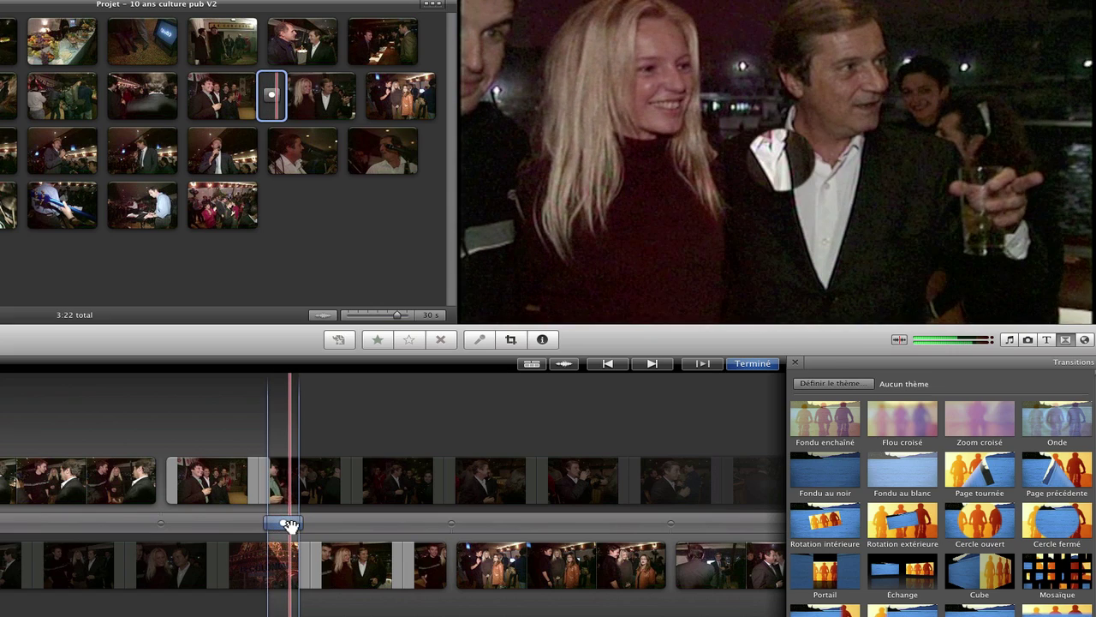
{"action": "left_click_drag", "start_coordinate": [282, 525], "coordinate": [228, 526]}
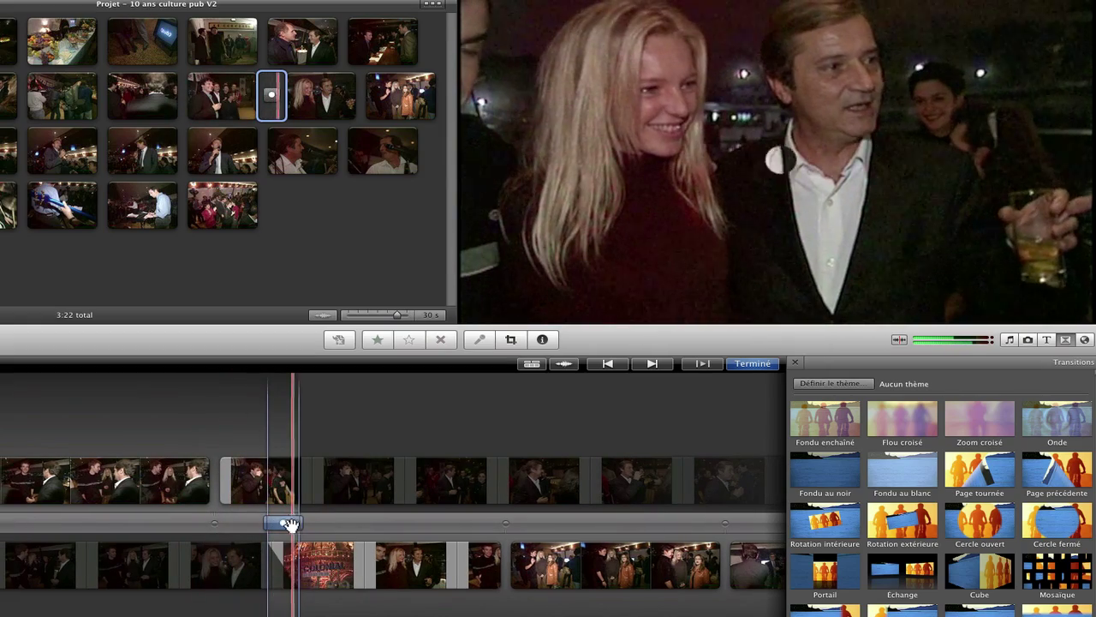
{"action": "mouse_move", "coordinate": [290, 525]}
{"action": "left_mouse_down"}
{"action": "mouse_move", "coordinate": [313, 528]}
{"action": "mouse_move", "coordinate": [288, 525]}
{"action": "left_mouse_up"}
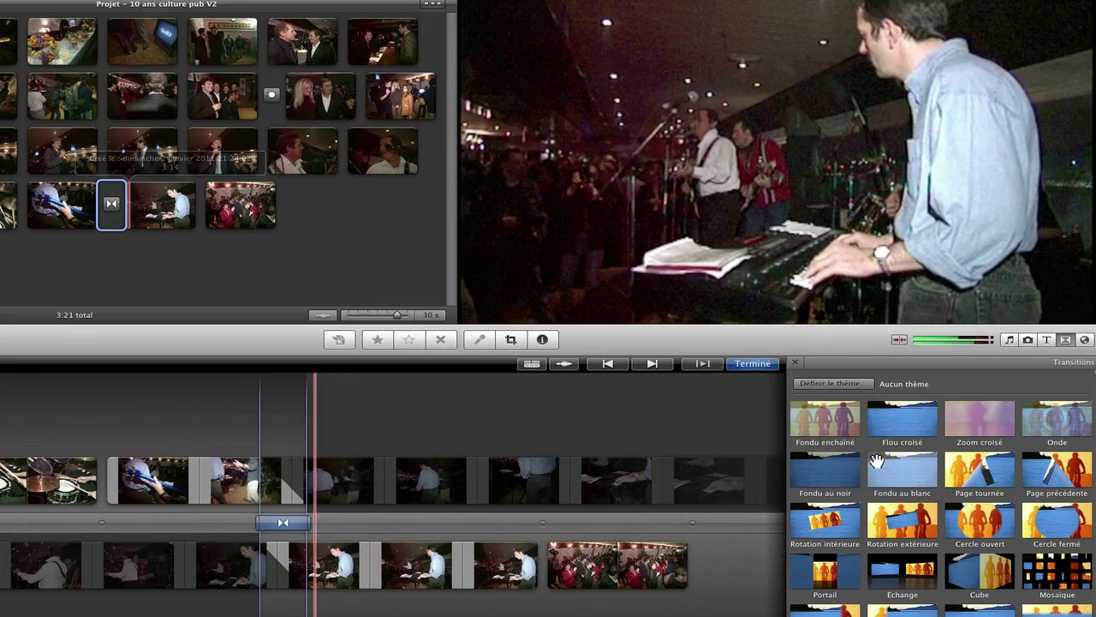
{"action": "left_click_drag", "start_coordinate": [827, 473], "coordinate": [98, 97]}
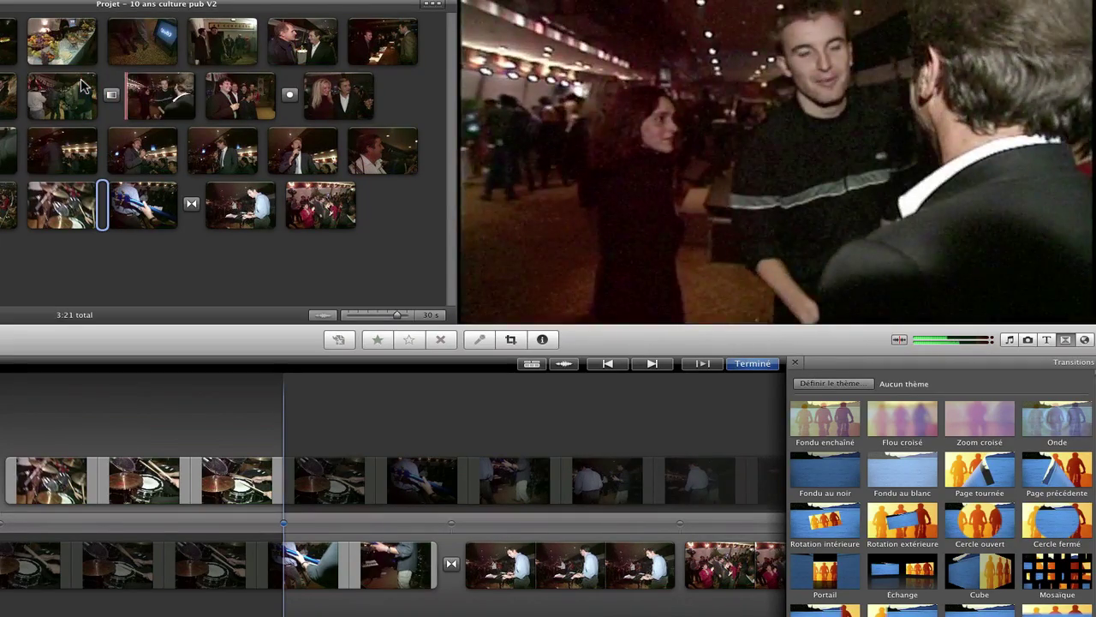
Step: Shift the new transition's cut point later, then earlier, in the Éditeur de précision
{"action": "left_click", "coordinate": [108, 113]}
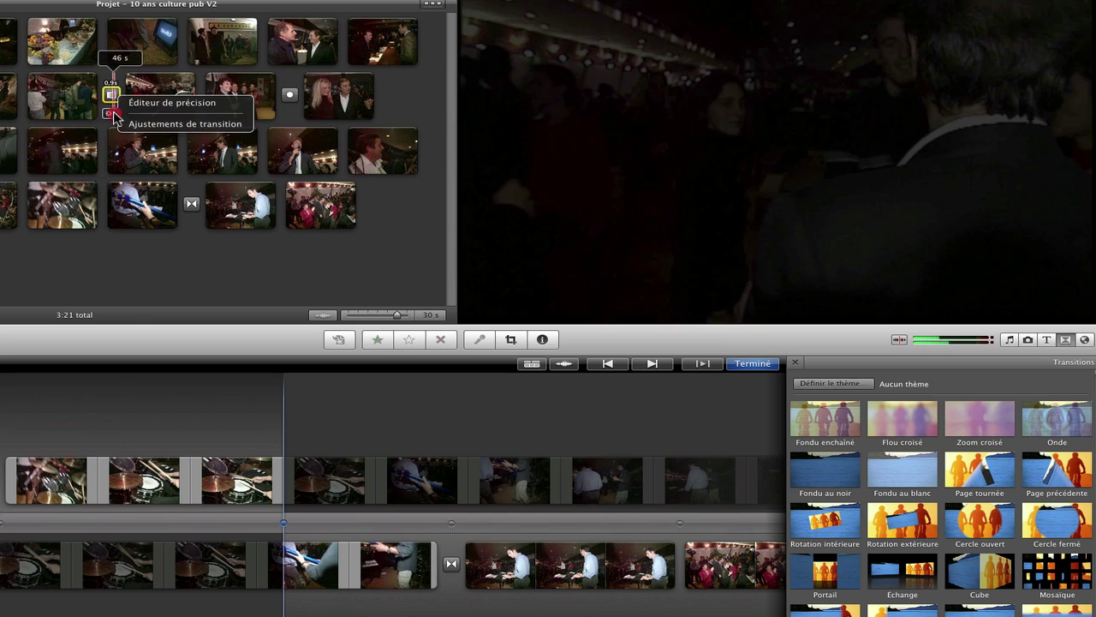
{"action": "left_click", "coordinate": [162, 103]}
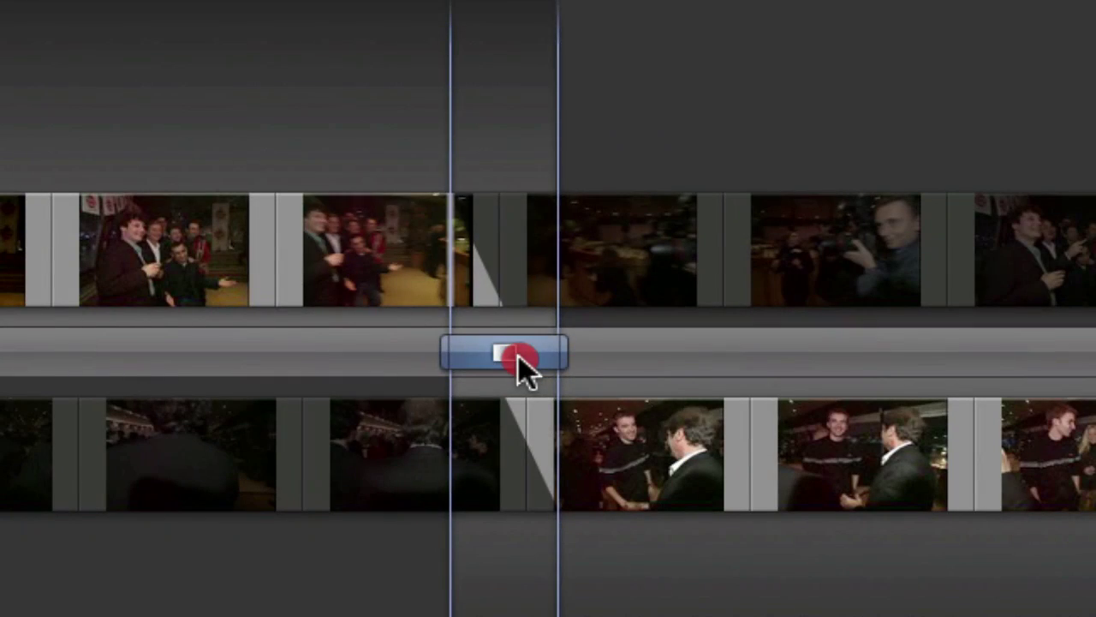
{"action": "left_click", "coordinate": [518, 355]}
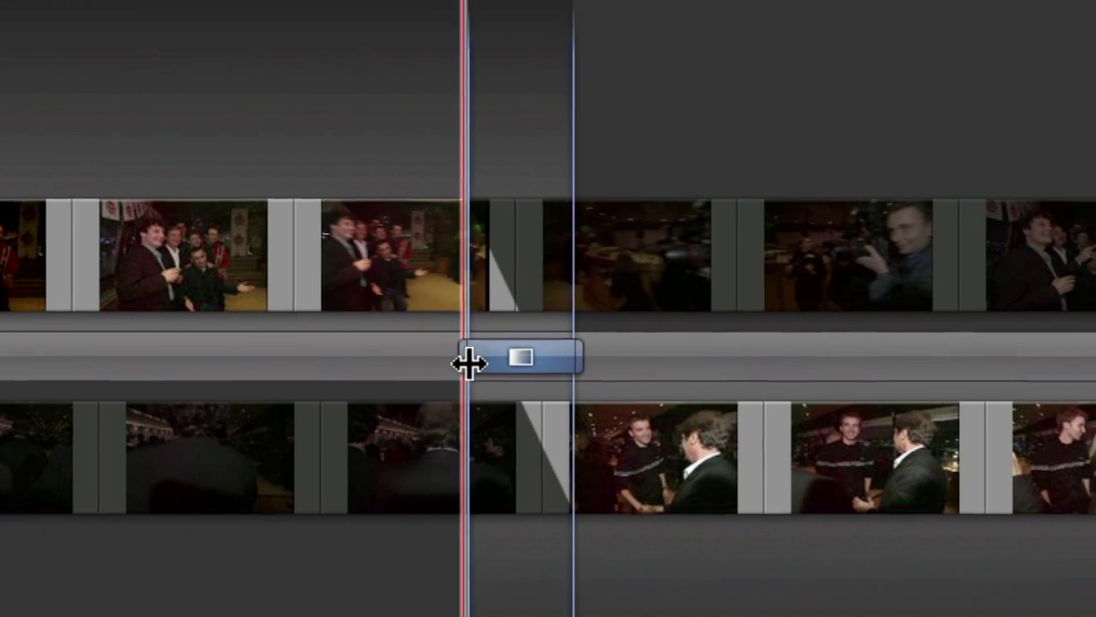
{"action": "left_click_drag", "start_coordinate": [469, 365], "coordinate": [681, 364]}
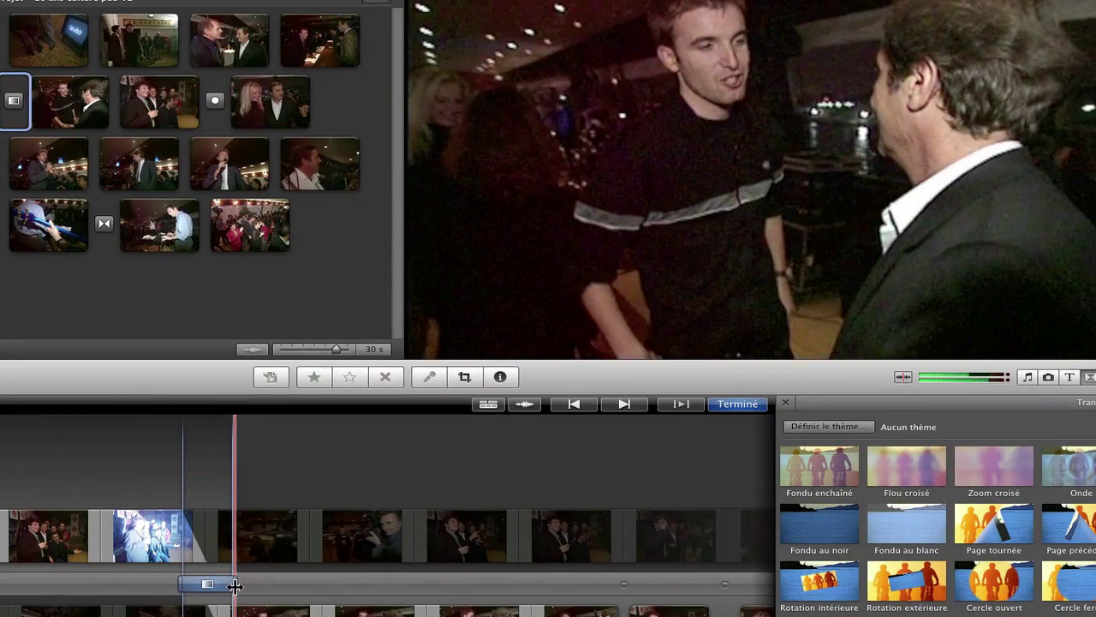
{"action": "mouse_move", "coordinate": [215, 587]}
{"action": "left_mouse_down"}
{"action": "mouse_move", "coordinate": [174, 589]}
{"action": "mouse_move", "coordinate": [269, 587]}
{"action": "mouse_move", "coordinate": [171, 588]}
{"action": "mouse_move", "coordinate": [261, 589]}
{"action": "mouse_move", "coordinate": [191, 588]}
{"action": "mouse_move", "coordinate": [215, 587]}
{"action": "left_mouse_up"}
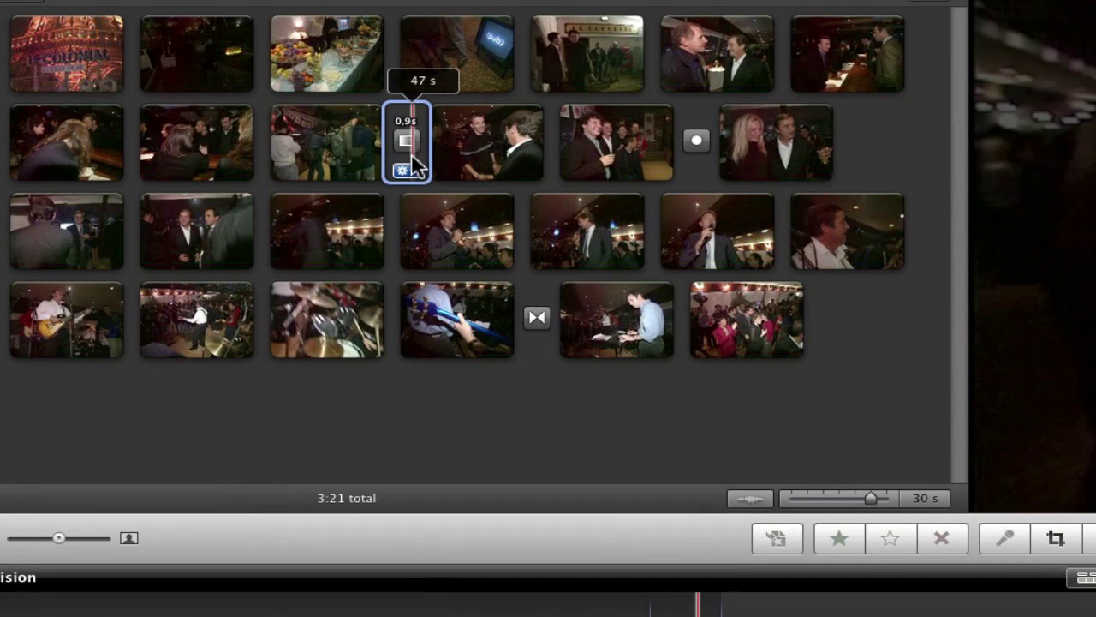
Step: Tick 'Appliquer à toutes les transitions' in the fade transition's adjustments
{"action": "left_click", "coordinate": [402, 169]}
{"action": "left_click", "coordinate": [470, 187]}
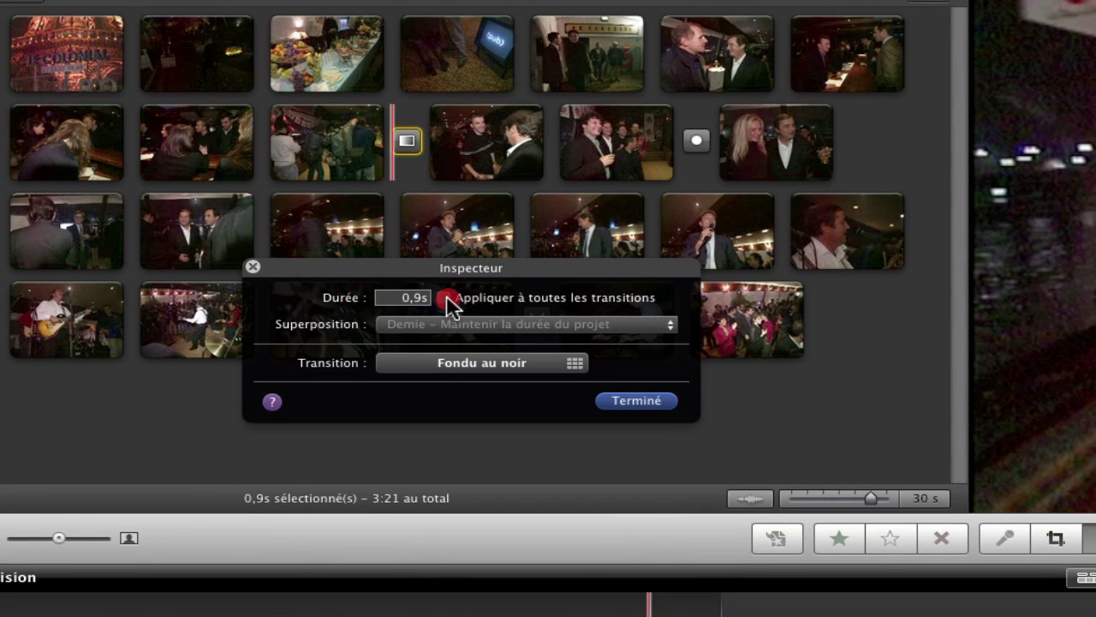
{"action": "left_click", "coordinate": [447, 298]}
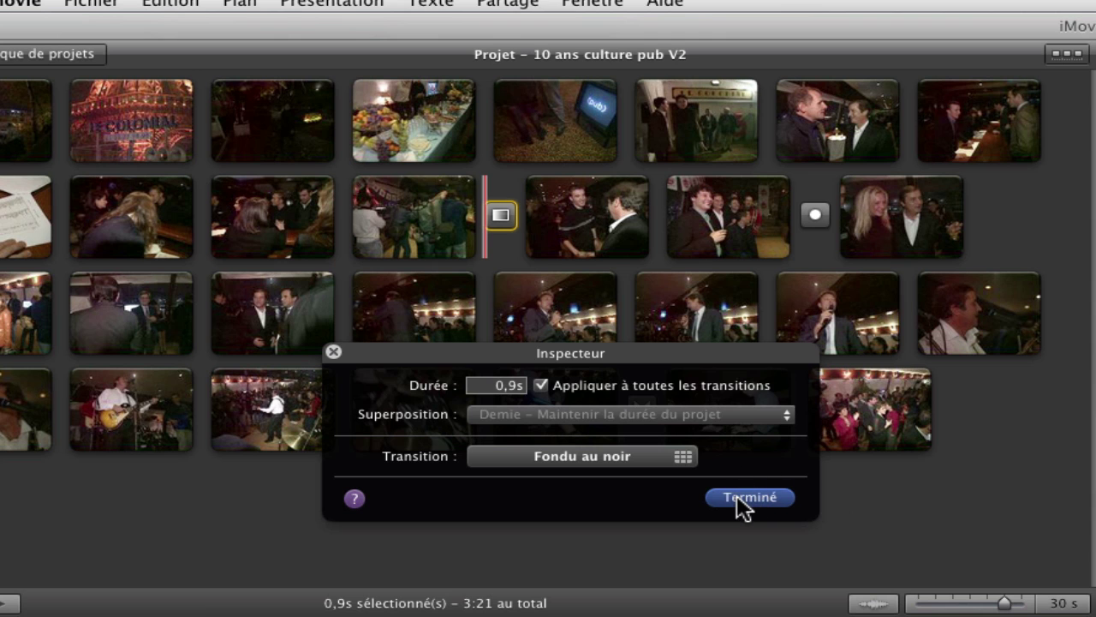
{"action": "left_click", "coordinate": [739, 496]}
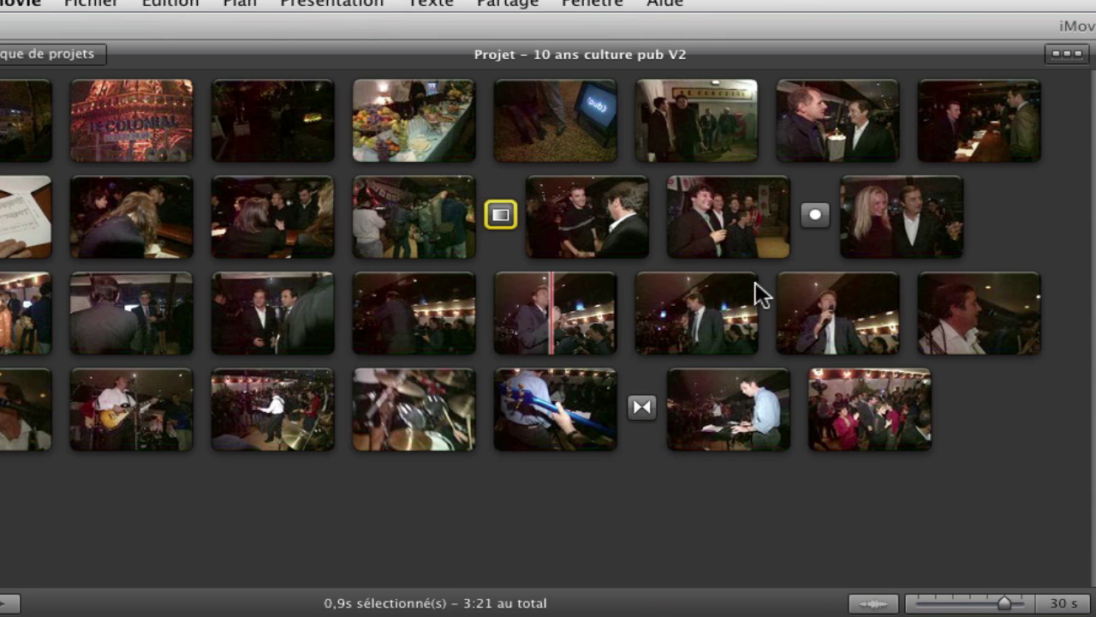
Step: Set the Cercle fermé transition's Durée to 2,0s and confirm with Terminé
{"action": "mouse_move", "coordinate": [815, 213]}
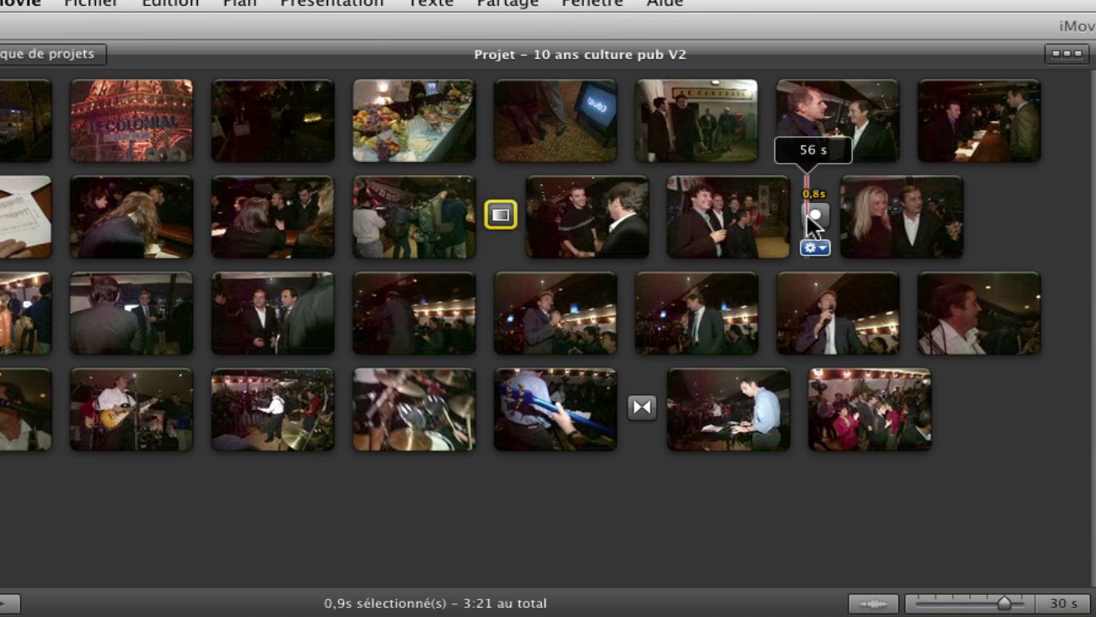
{"action": "left_click", "coordinate": [812, 214]}
{"action": "left_click", "coordinate": [823, 248]}
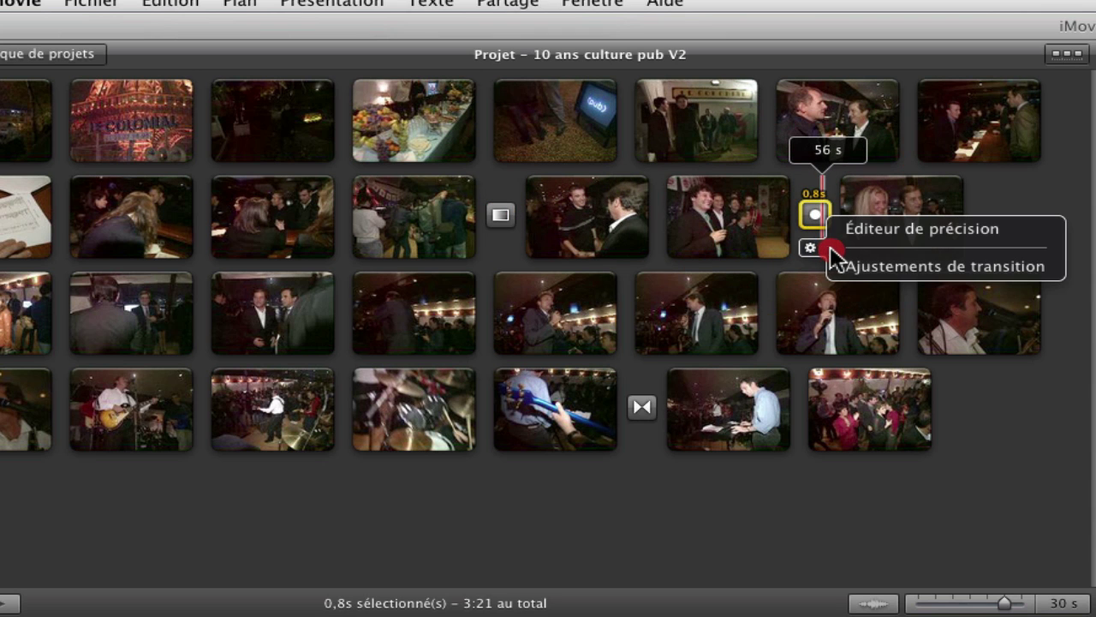
{"action": "left_click", "coordinate": [865, 259]}
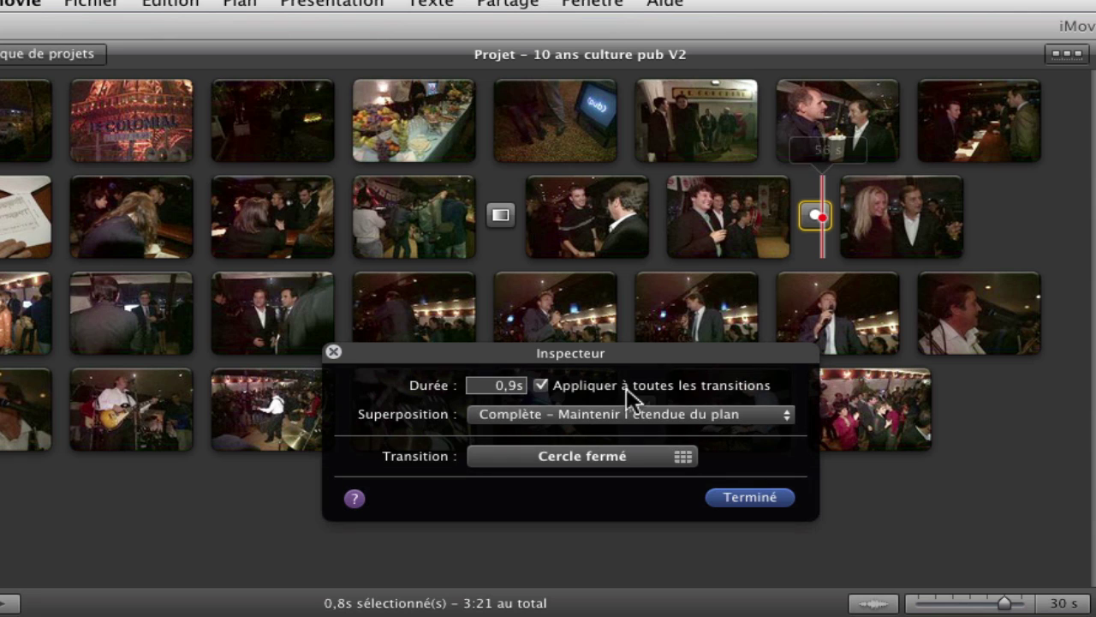
{"action": "left_click", "coordinate": [505, 385]}
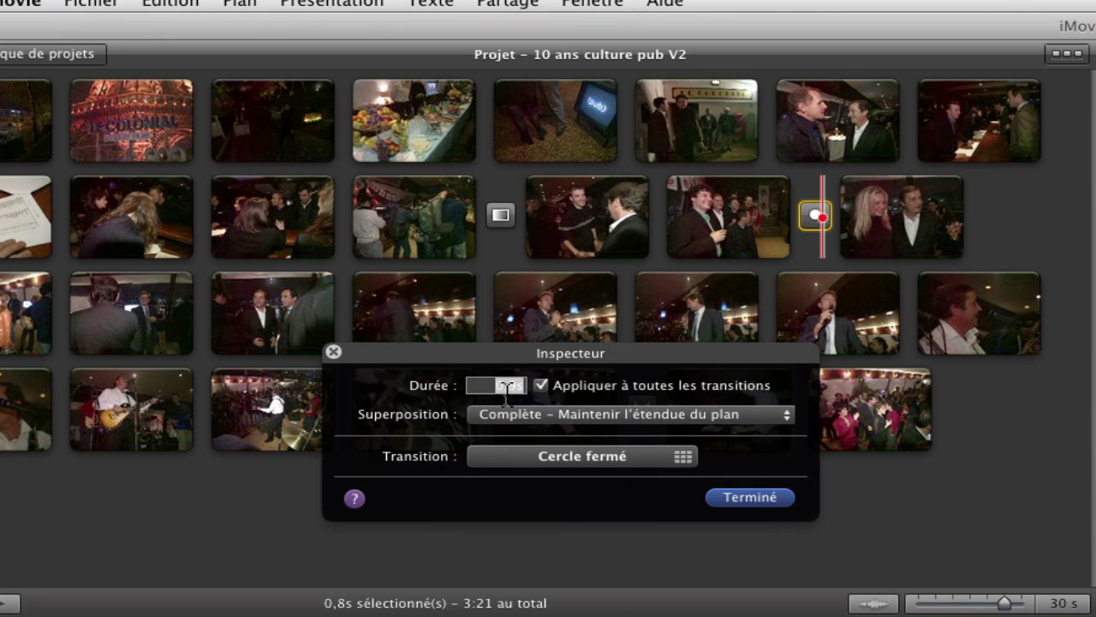
{"action": "type", "text": "2"}
{"action": "key", "text": "Return"}
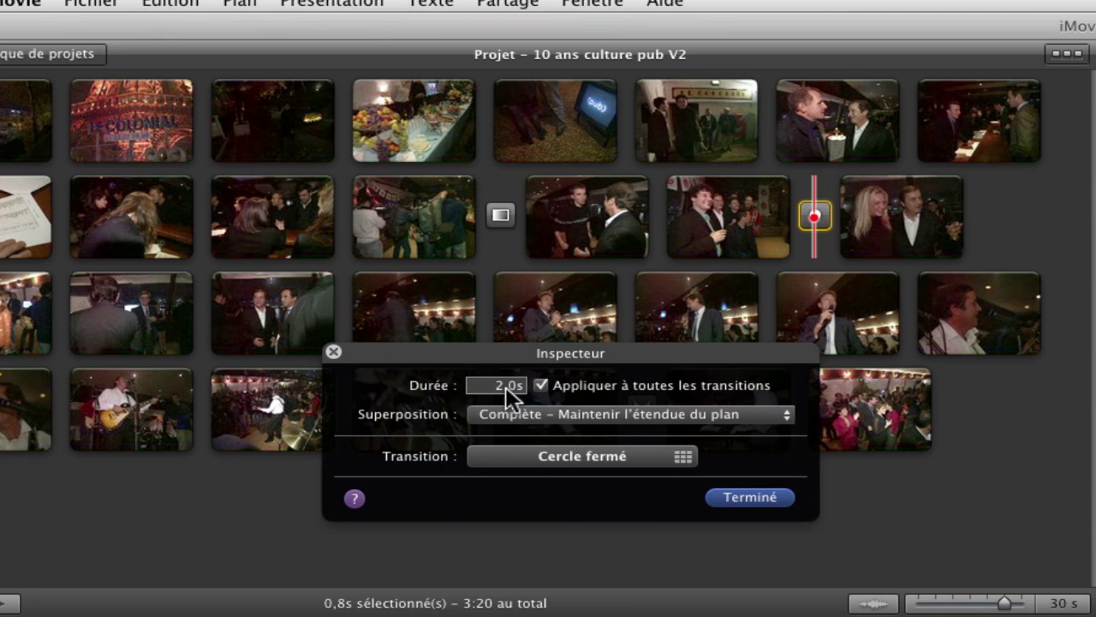
{"action": "left_click", "coordinate": [741, 498]}
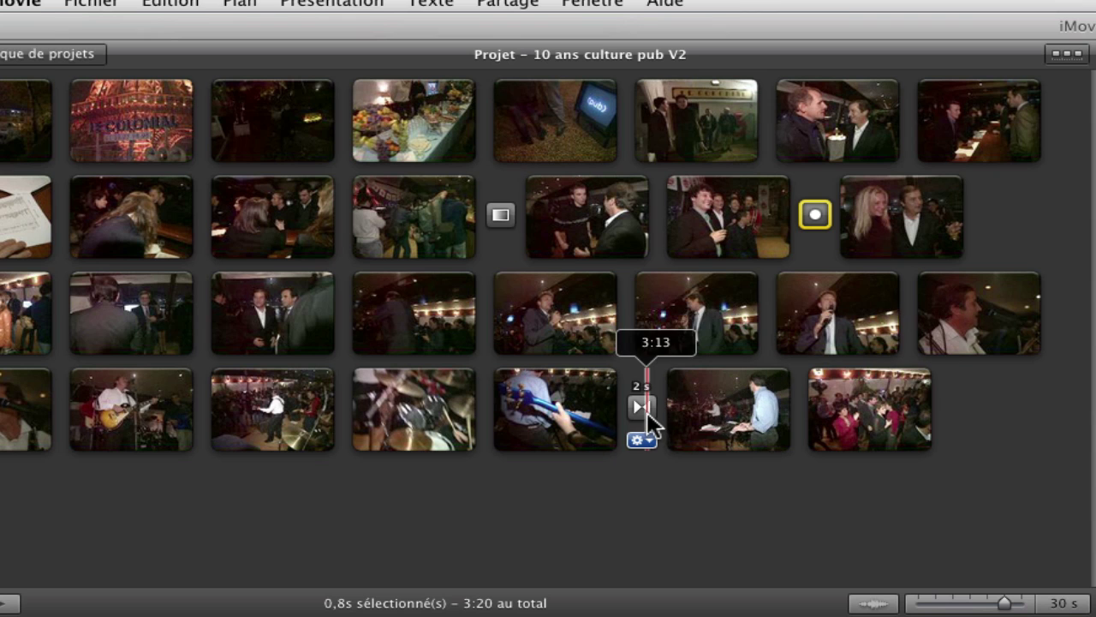
Step: Set the Fondu au noir transition's Durée to 1,0s, then select the fourth-row transition
{"action": "left_click", "coordinate": [497, 246]}
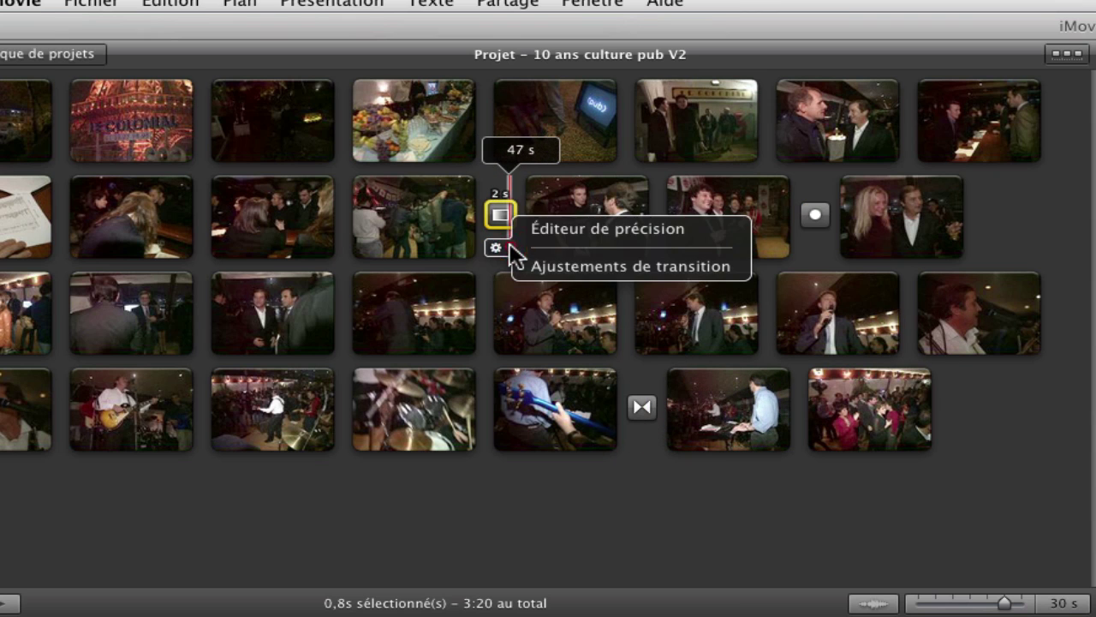
{"action": "left_click", "coordinate": [567, 266]}
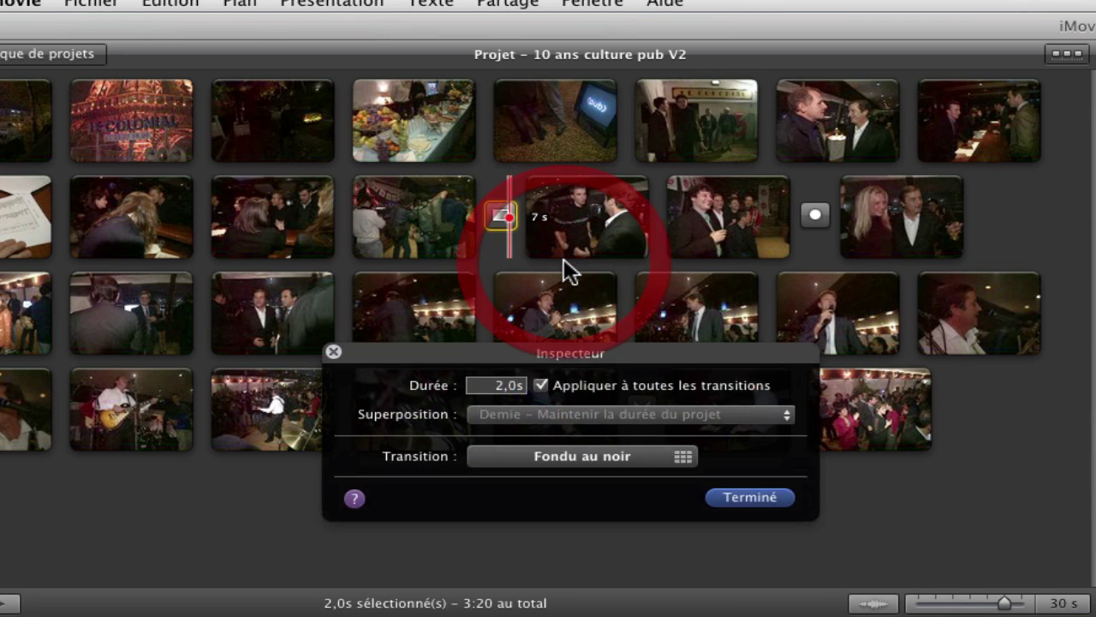
{"action": "left_click", "coordinate": [524, 386]}
{"action": "type", "text": "1"}
{"action": "key", "text": "Return"}
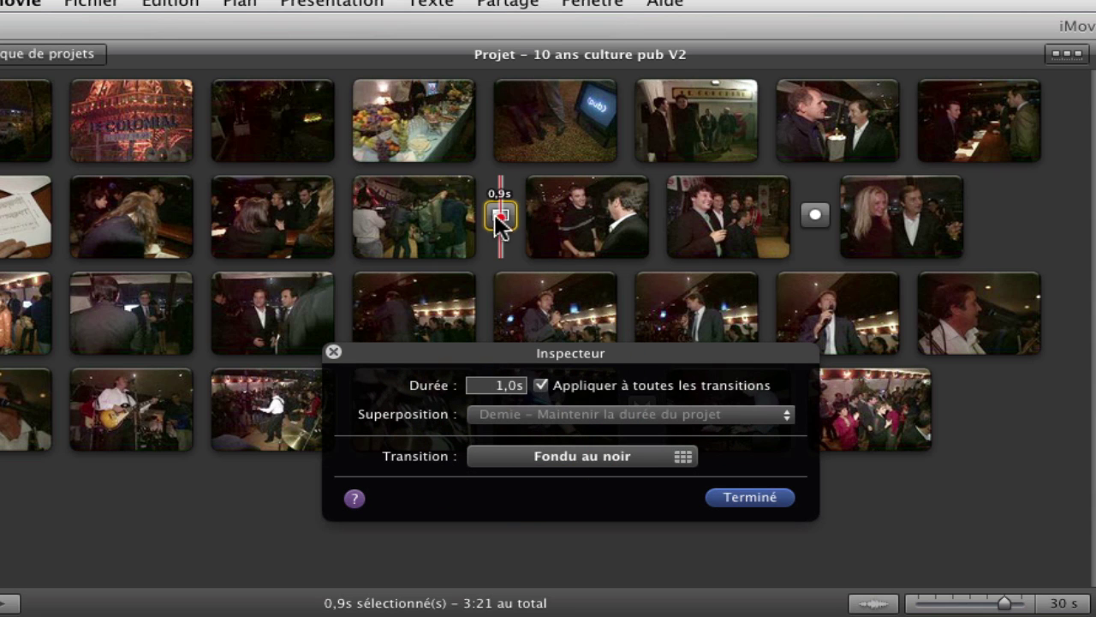
{"action": "left_click", "coordinate": [750, 499]}
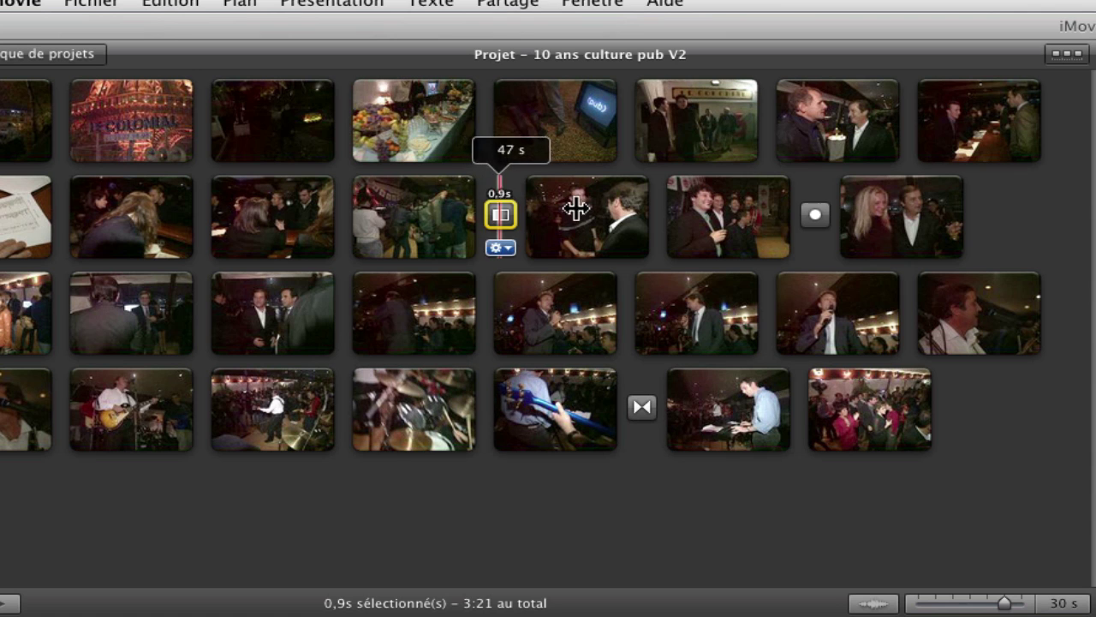
{"action": "mouse_move", "coordinate": [822, 206]}
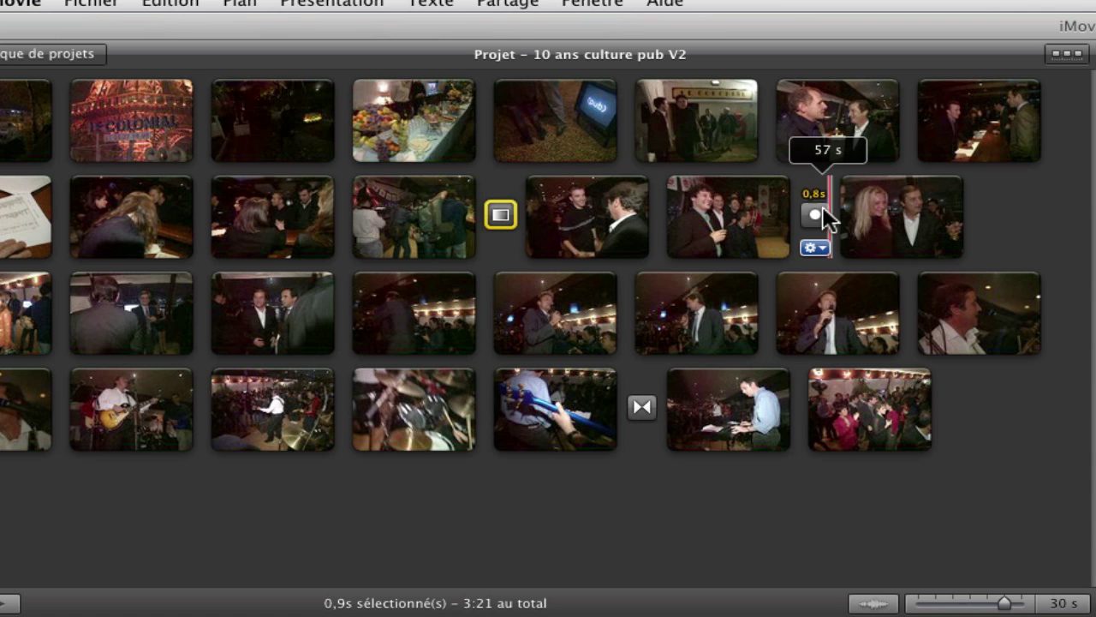
{"action": "left_click", "coordinate": [642, 407]}
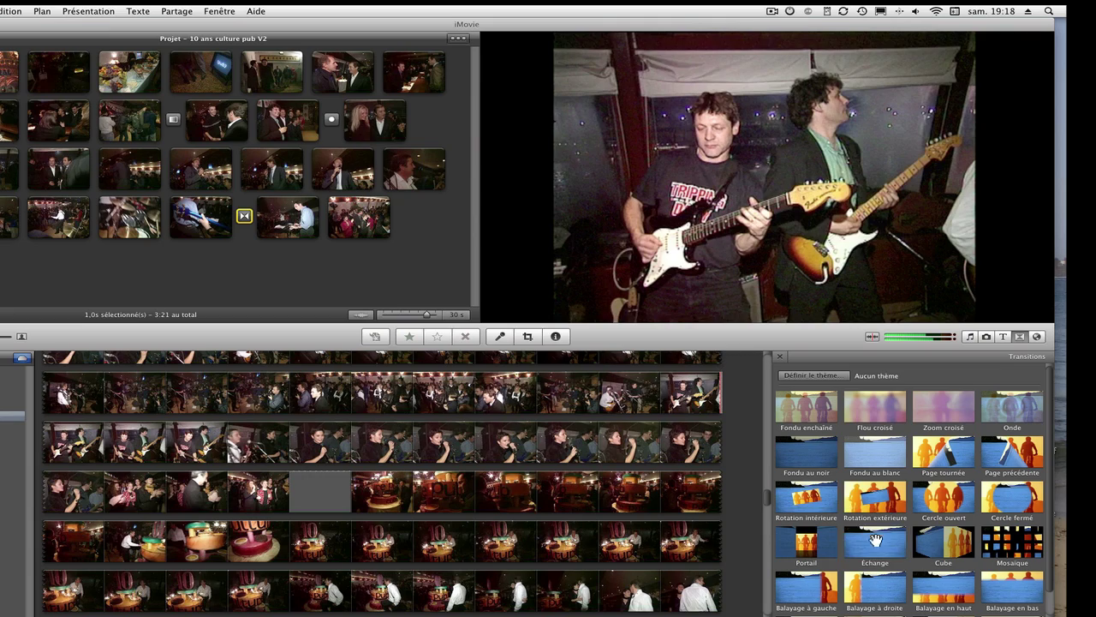
Step: Replace the row-two transitions with Cube using Tout remplacer, then preview the result
{"action": "left_click_drag", "start_coordinate": [874, 541], "coordinate": [331, 117]}
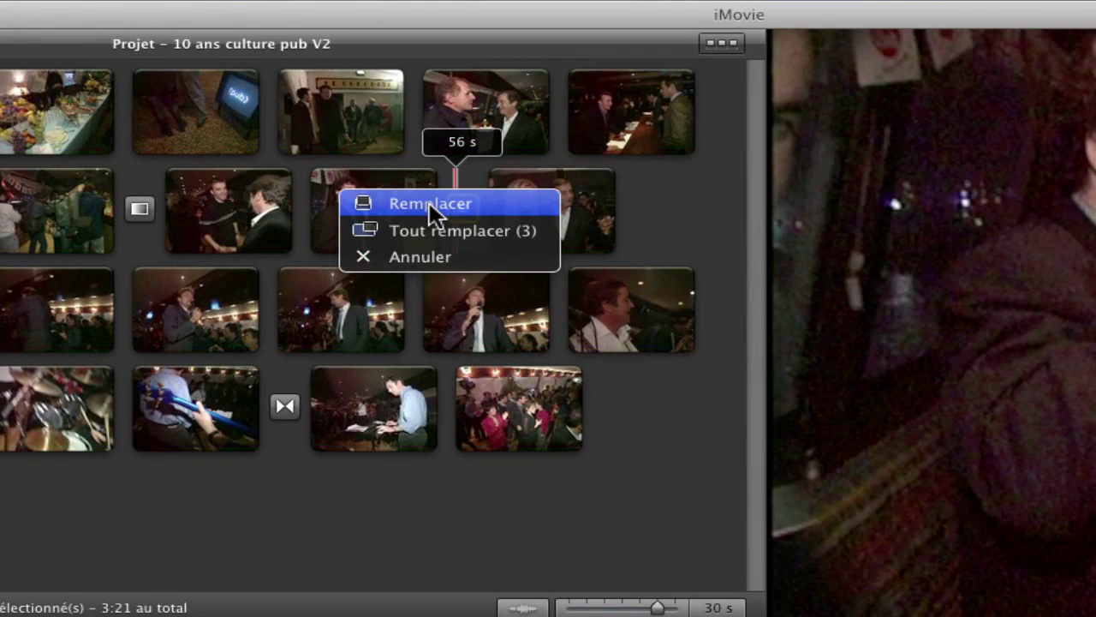
{"action": "left_click", "coordinate": [429, 203]}
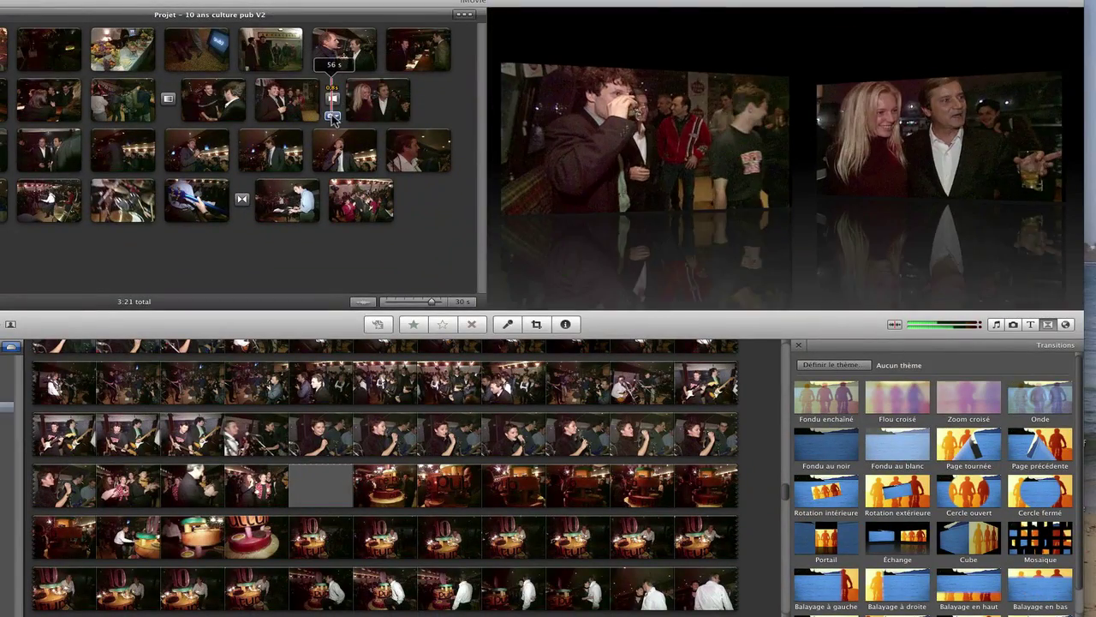
{"action": "left_click_drag", "start_coordinate": [983, 550], "coordinate": [332, 99]}
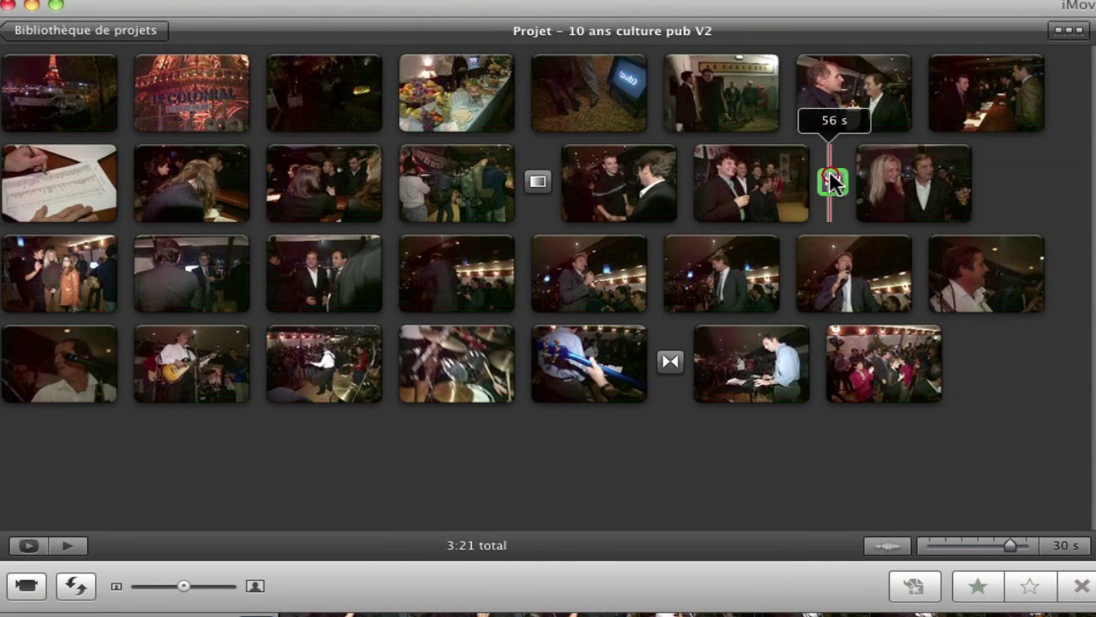
{"action": "left_click_drag", "start_coordinate": [830, 172], "coordinate": [830, 173]}
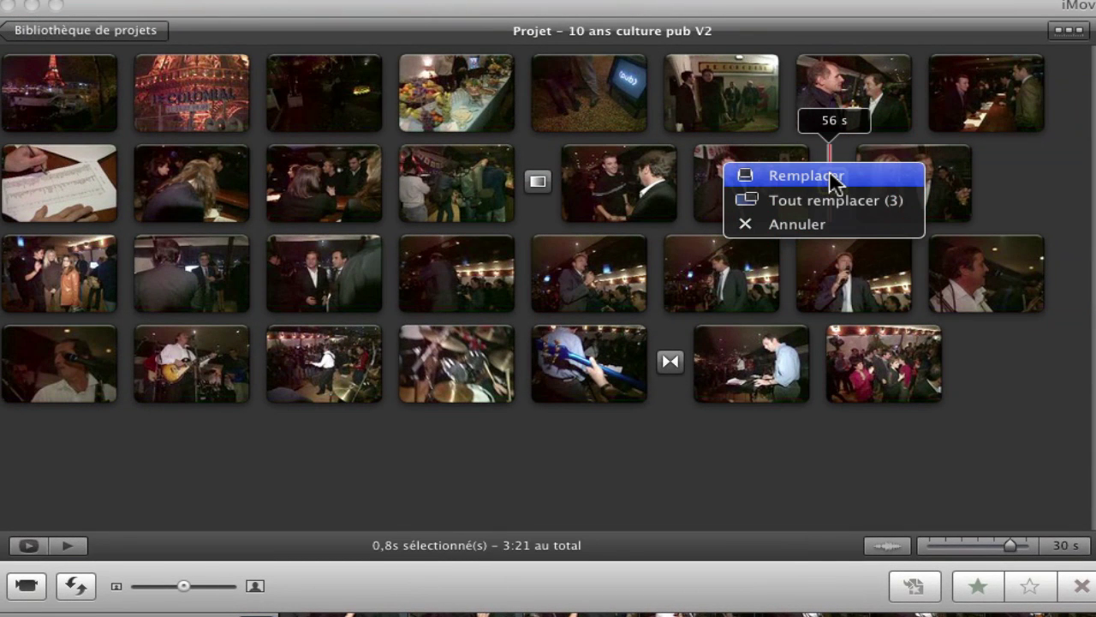
{"action": "left_click", "coordinate": [819, 202]}
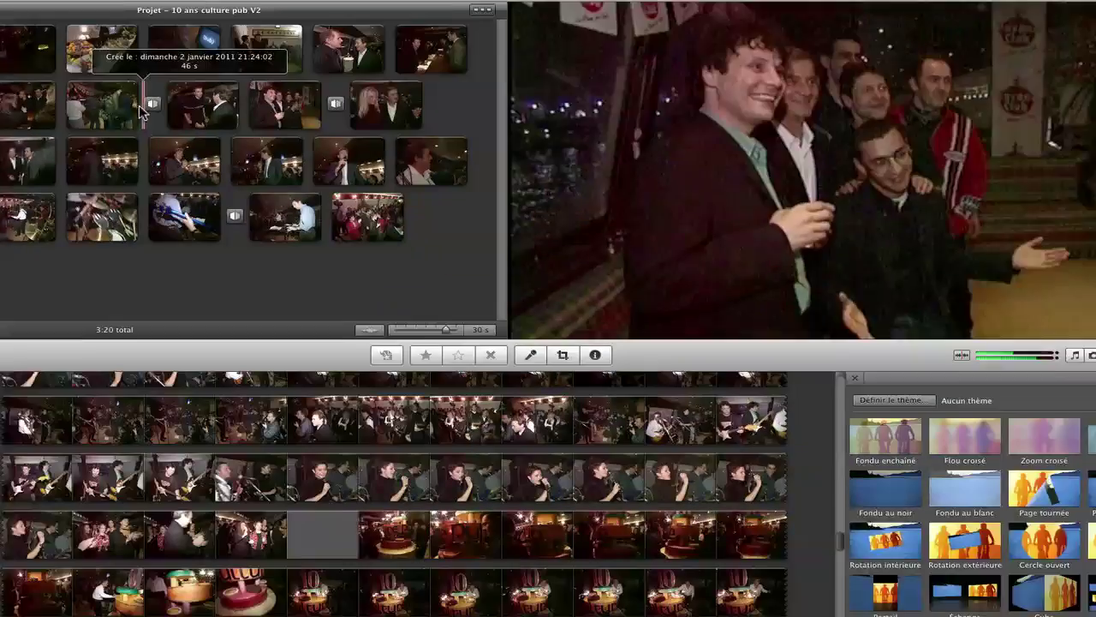
{"action": "left_click", "coordinate": [540, 183]}
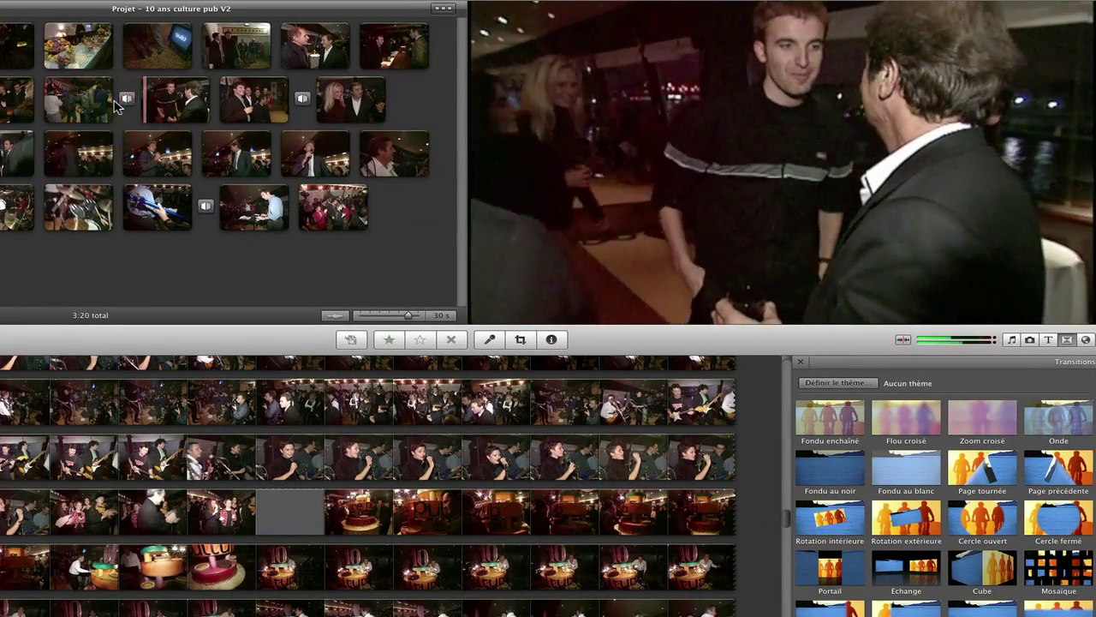
{"action": "left_click", "coordinate": [302, 99]}
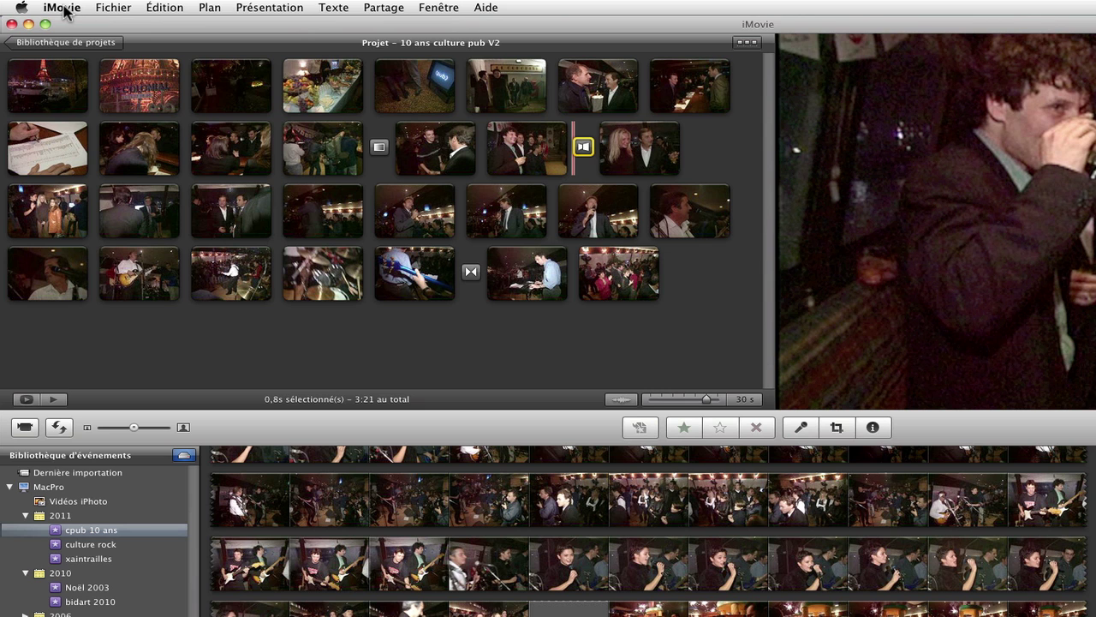
Step: Raise the default transition duration to 2,0s in Propriétés du projet
{"action": "left_click", "coordinate": [123, 9]}
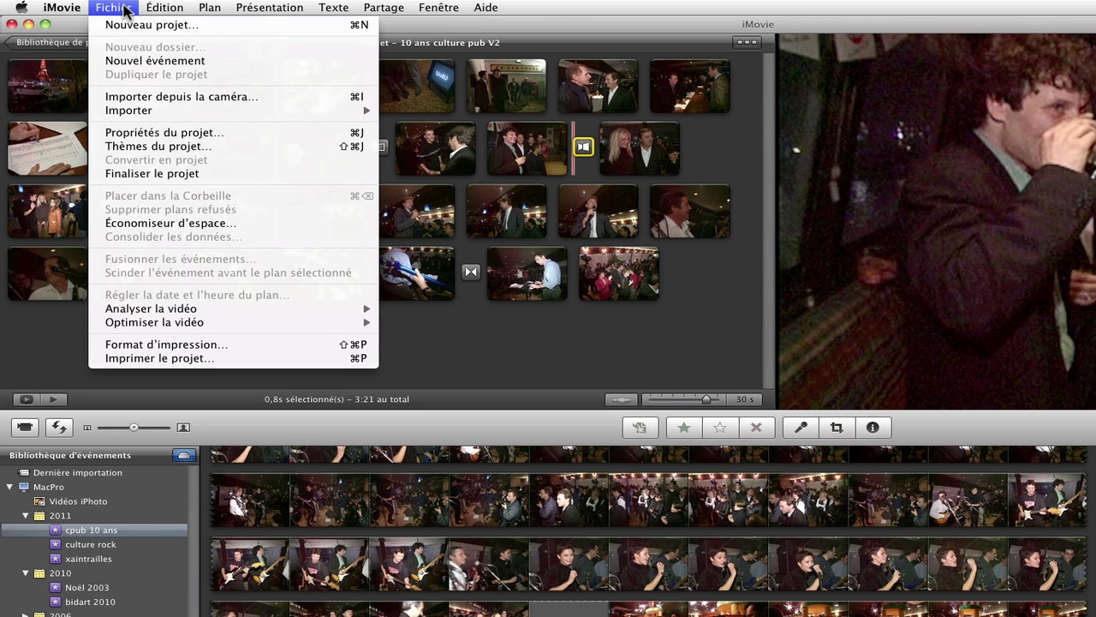
{"action": "left_click", "coordinate": [162, 136]}
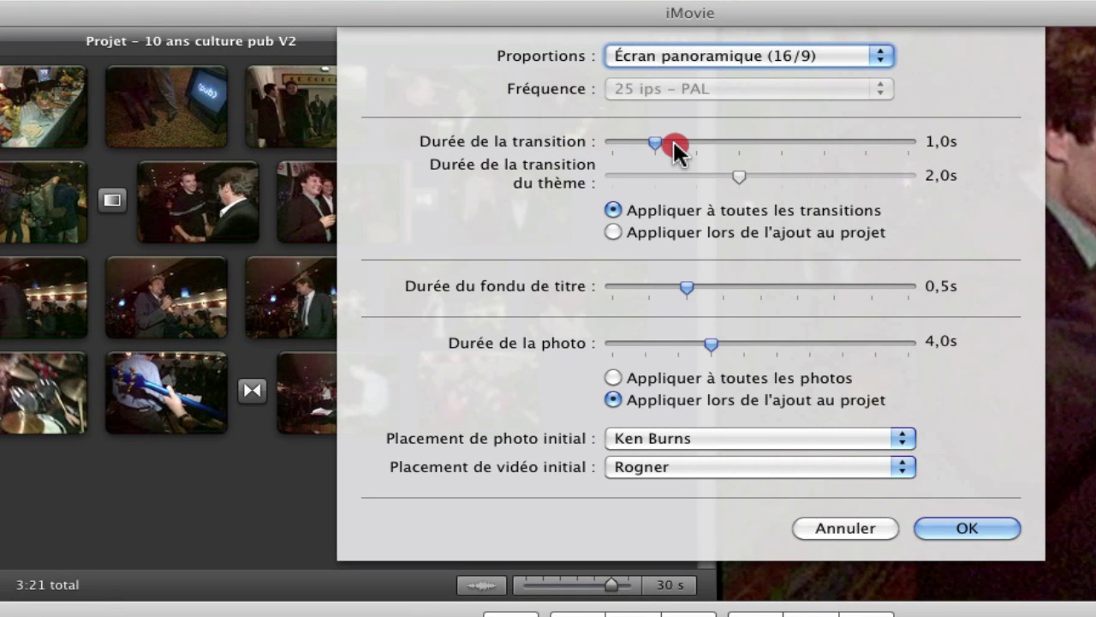
{"action": "left_click_drag", "start_coordinate": [711, 143], "coordinate": [741, 142]}
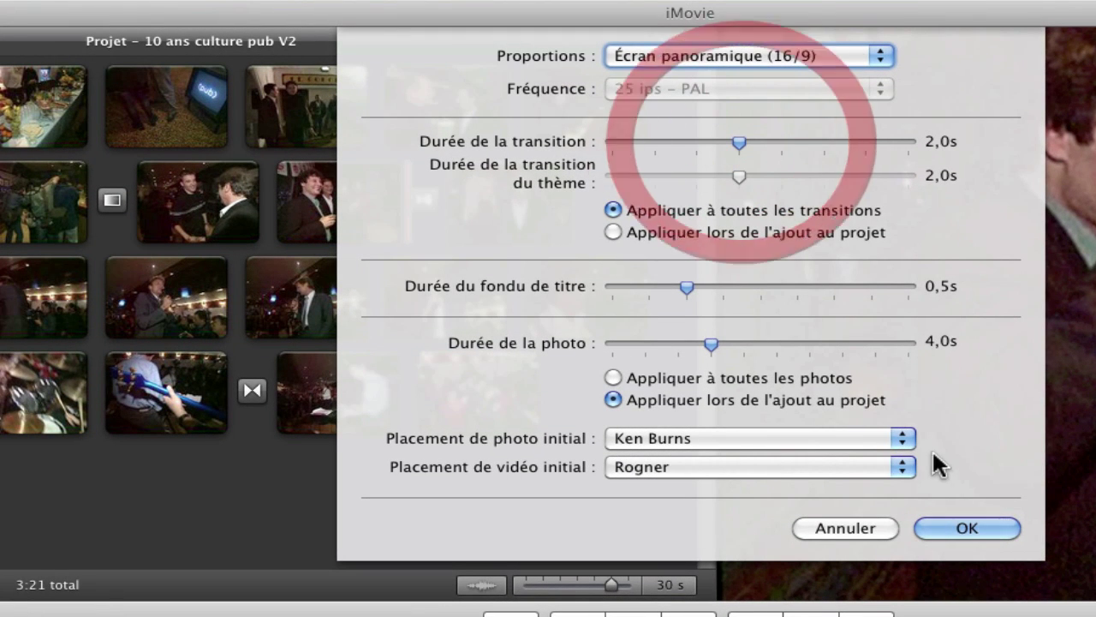
{"action": "left_click", "coordinate": [942, 522]}
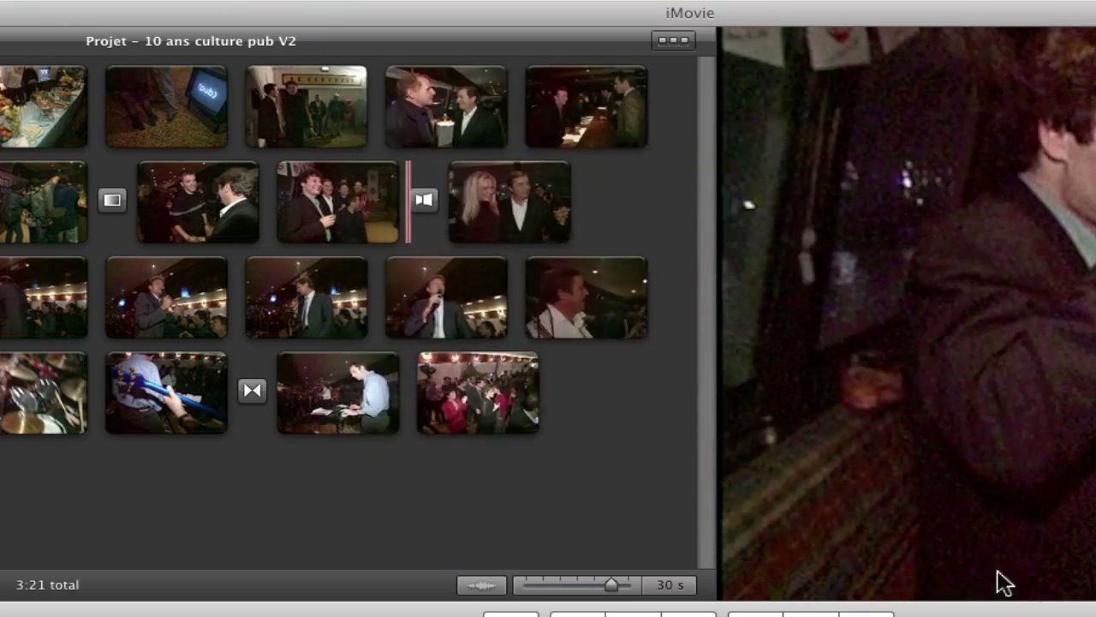
Step: Insert Cube before the drummer clip; untick 'Appliquer à toutes les transitions' for Fondu au noir
{"action": "mouse_move", "coordinate": [961, 560]}
{"action": "left_mouse_down"}
{"action": "mouse_move", "coordinate": [191, 272]}
{"action": "mouse_move", "coordinate": [43, 204]}
{"action": "left_mouse_up"}
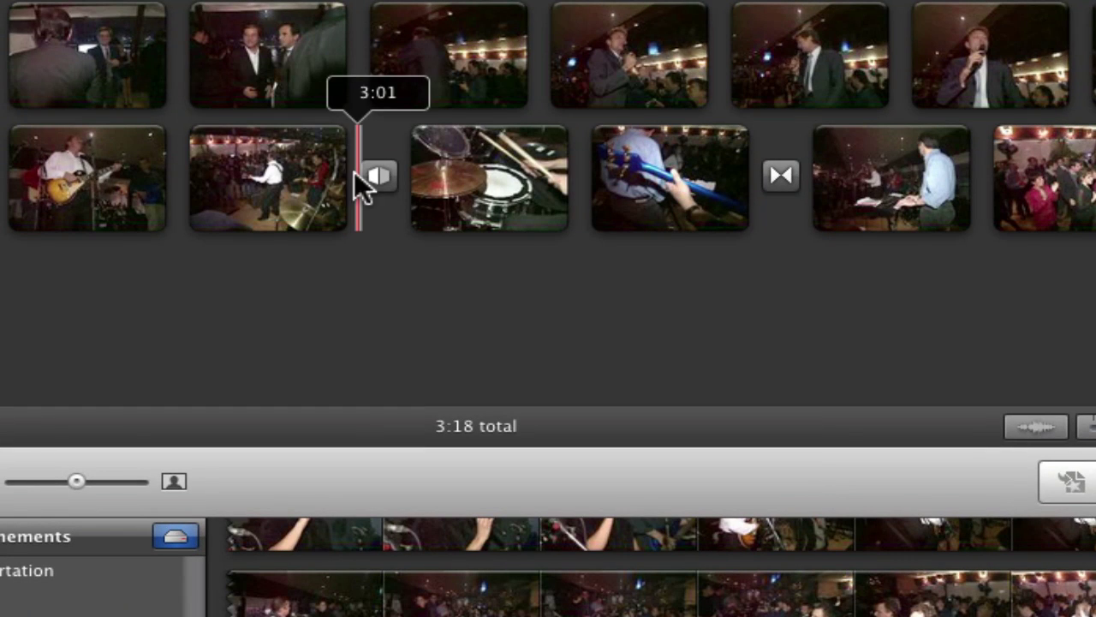
{"action": "mouse_move", "coordinate": [380, 187]}
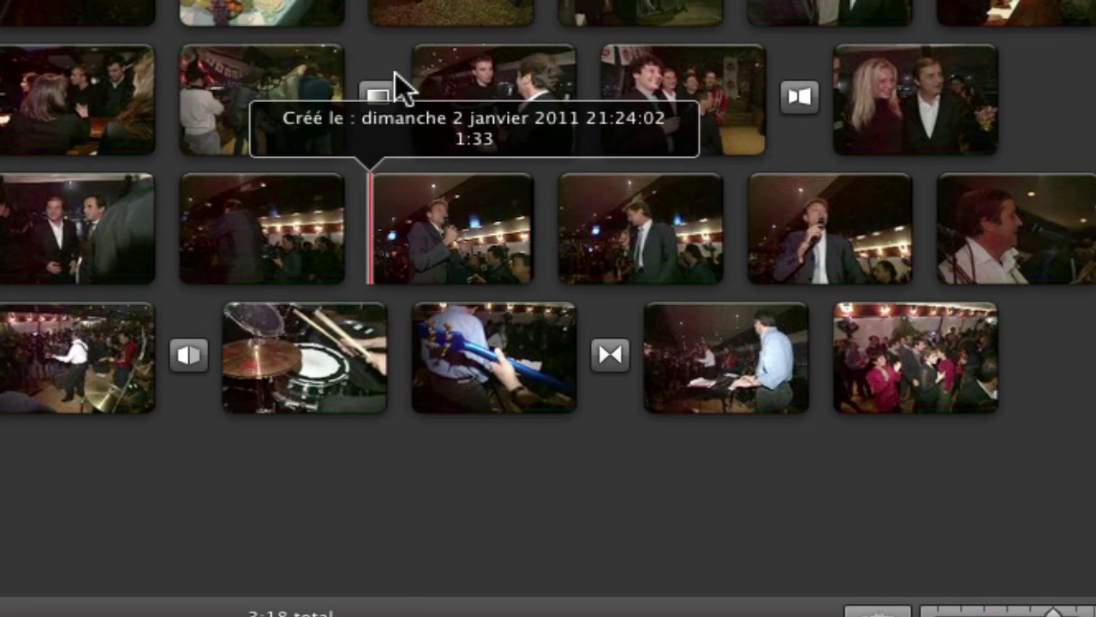
{"action": "mouse_move", "coordinate": [379, 97]}
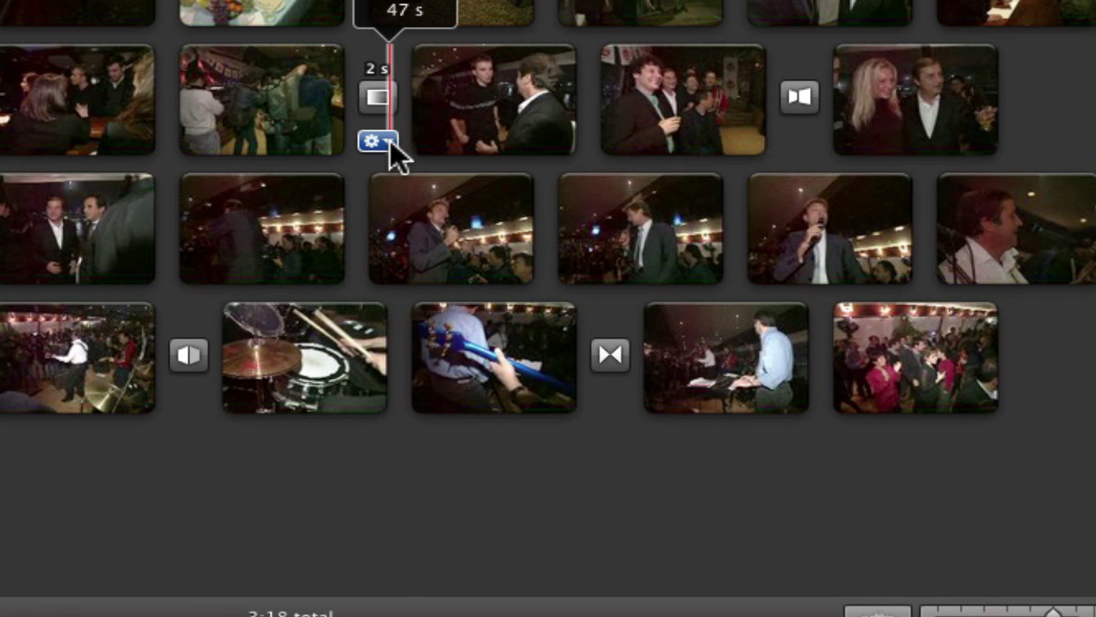
{"action": "left_click", "coordinate": [390, 142]}
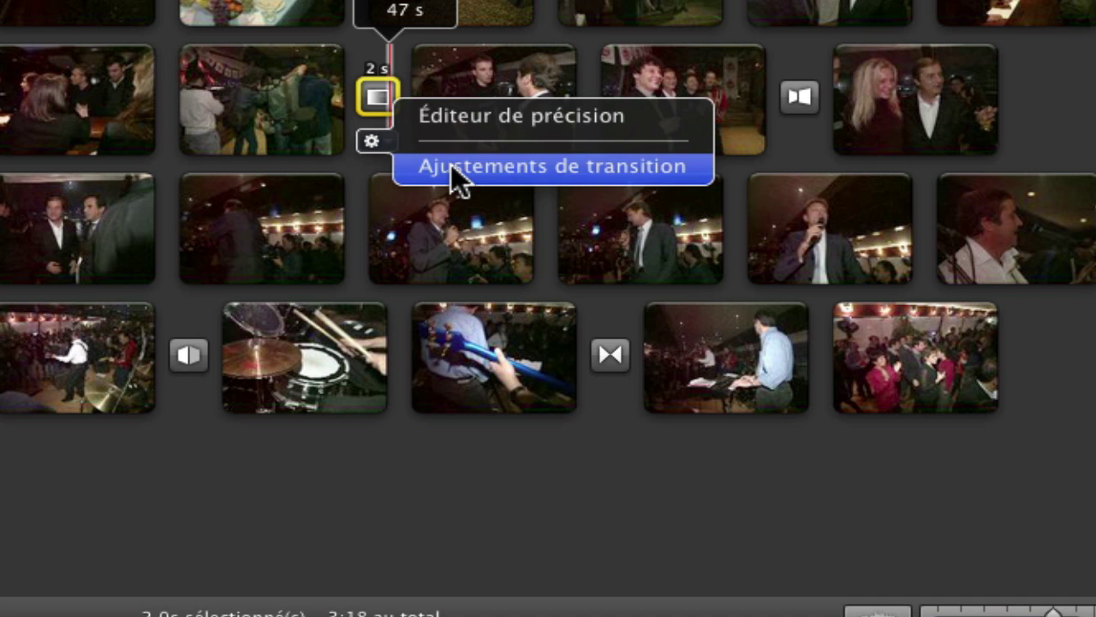
{"action": "left_click", "coordinate": [452, 167]}
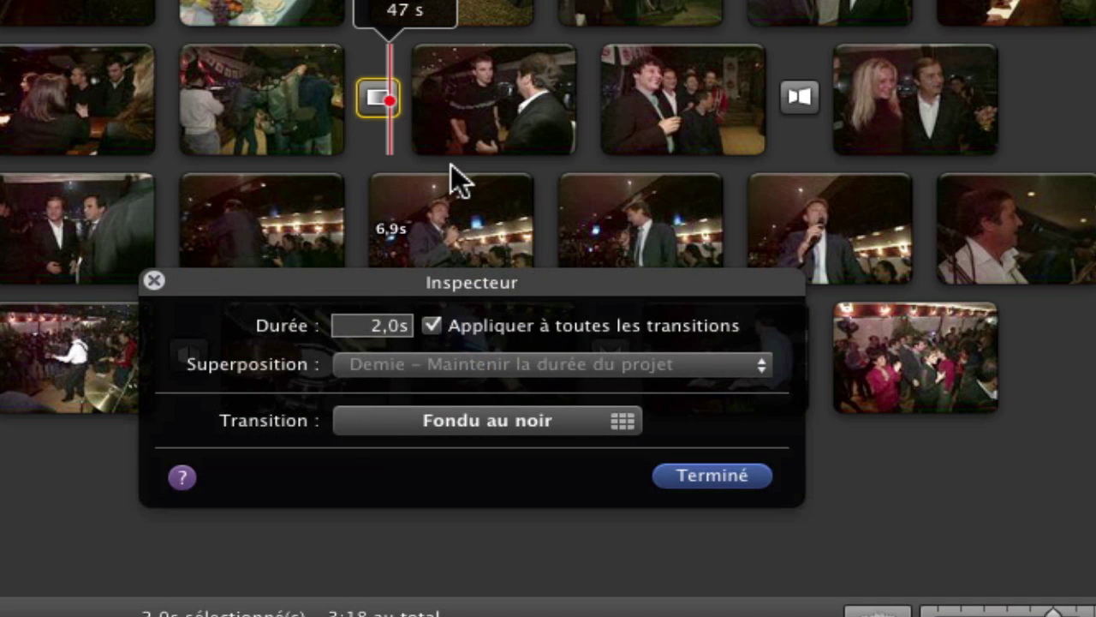
{"action": "left_click", "coordinate": [432, 326]}
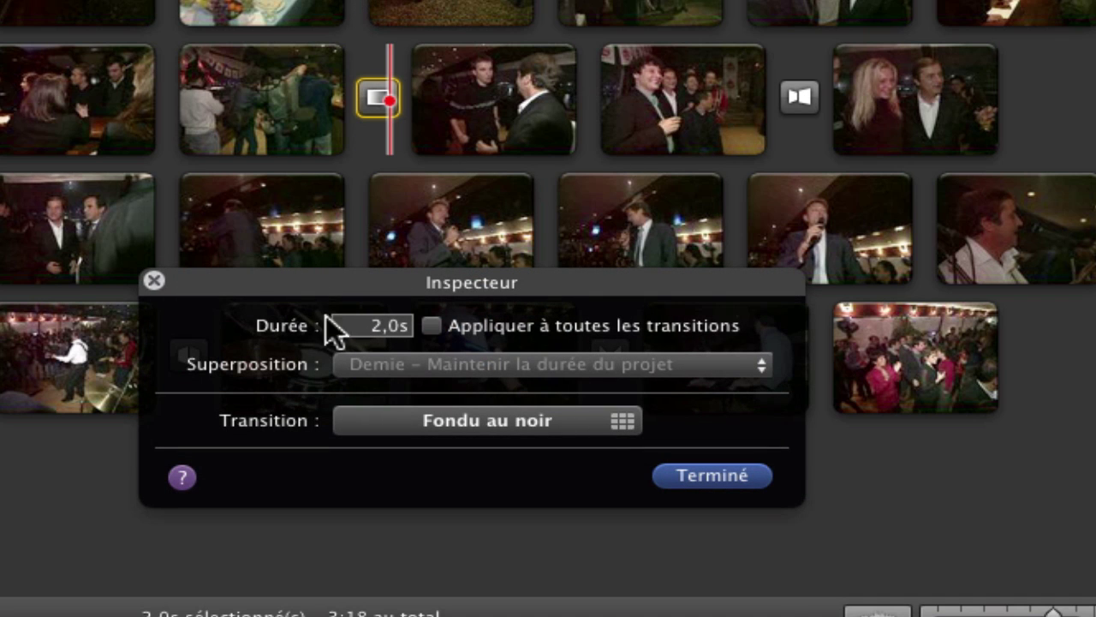
{"action": "left_click", "coordinate": [721, 473]}
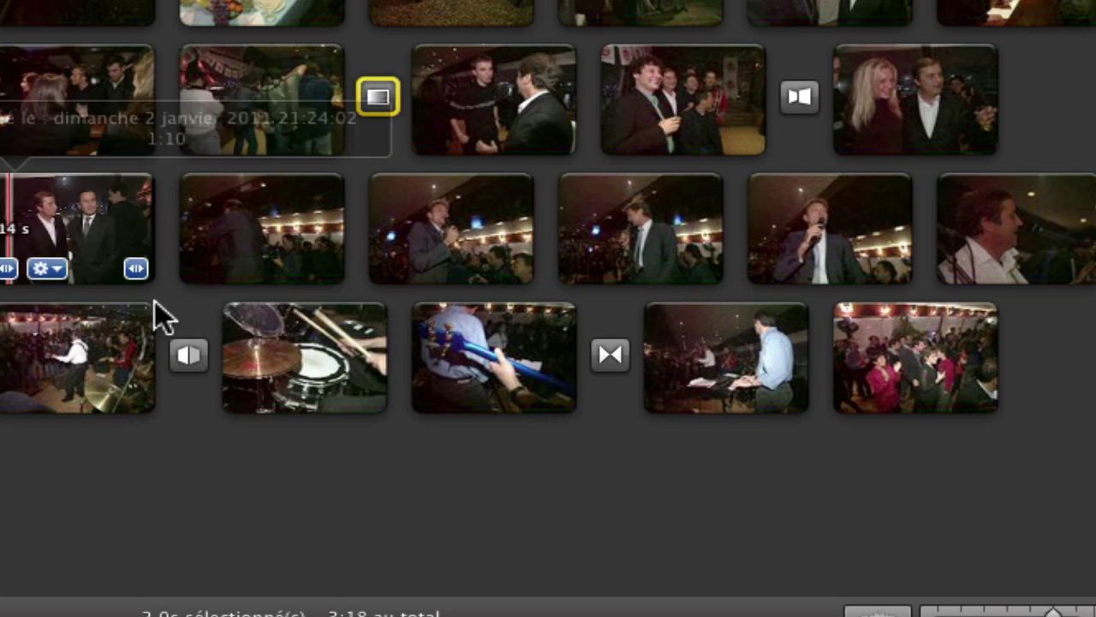
Step: Switch the guitar-to-keyboard and pre-drum transitions to the Échange style
{"action": "left_click", "coordinate": [188, 354]}
{"action": "left_click", "coordinate": [558, 453]}
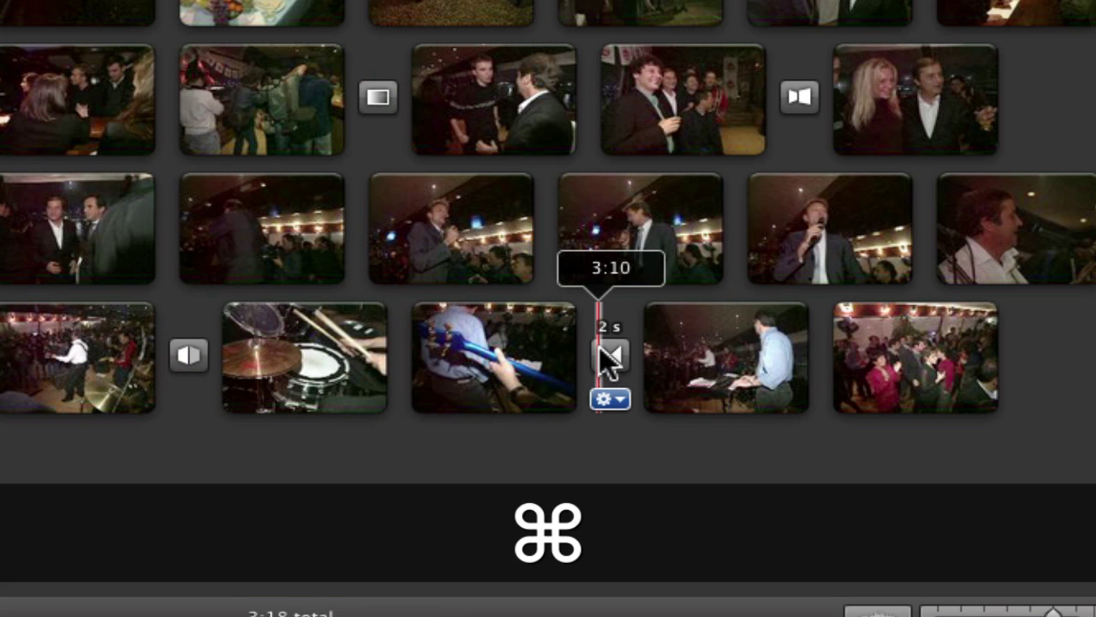
{"action": "left_click", "coordinate": [604, 351], "text": "super"}
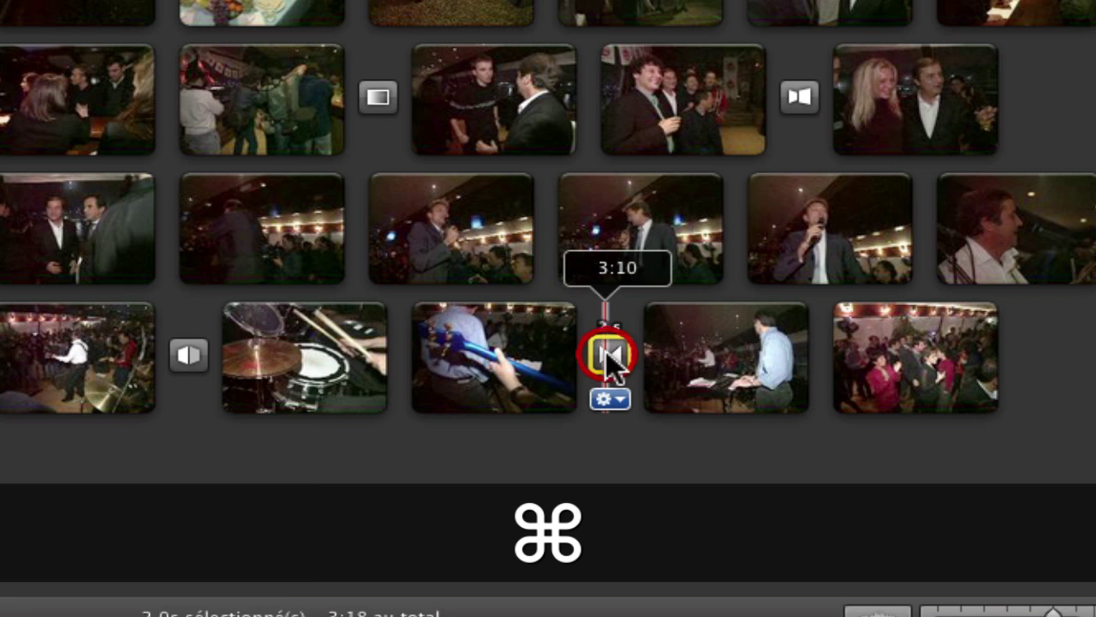
{"action": "left_click", "coordinate": [187, 356], "text": "super"}
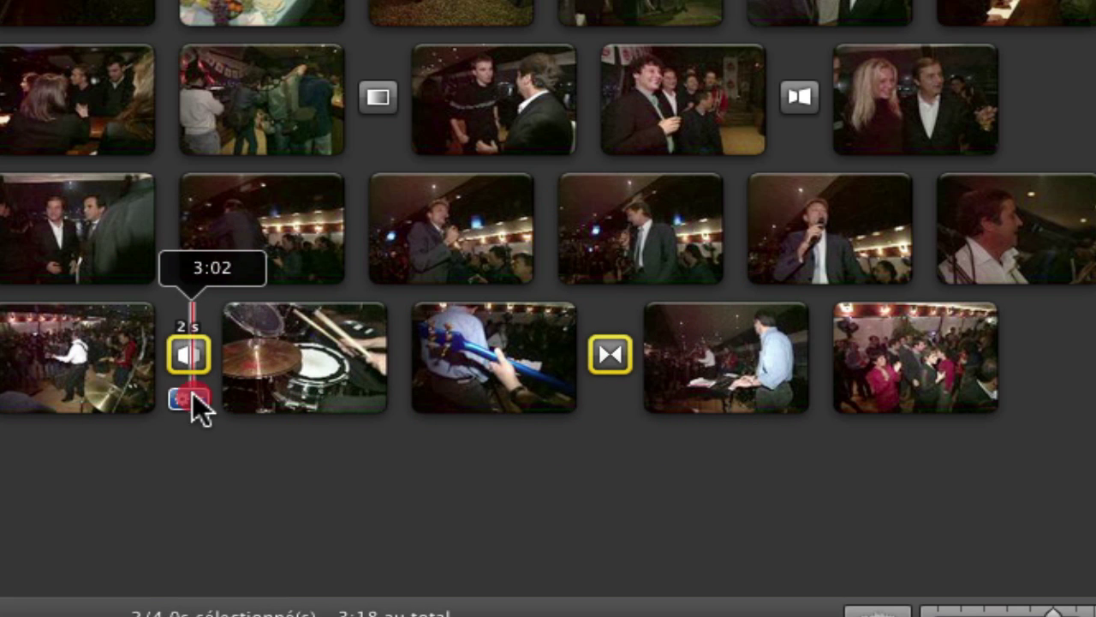
{"action": "left_click", "coordinate": [191, 394]}
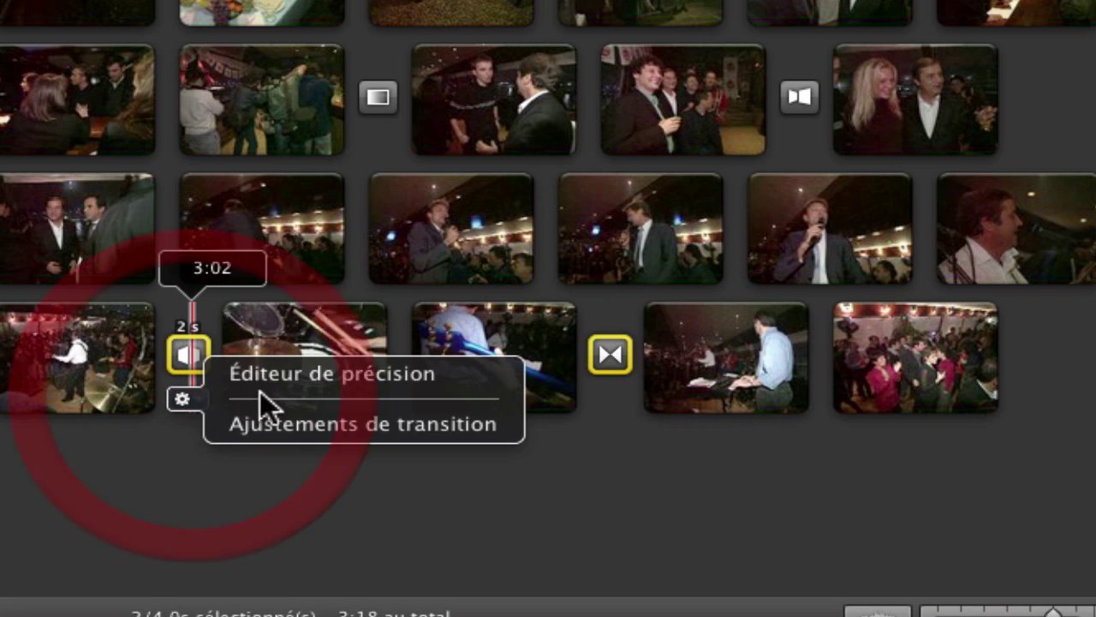
{"action": "left_click", "coordinate": [291, 442]}
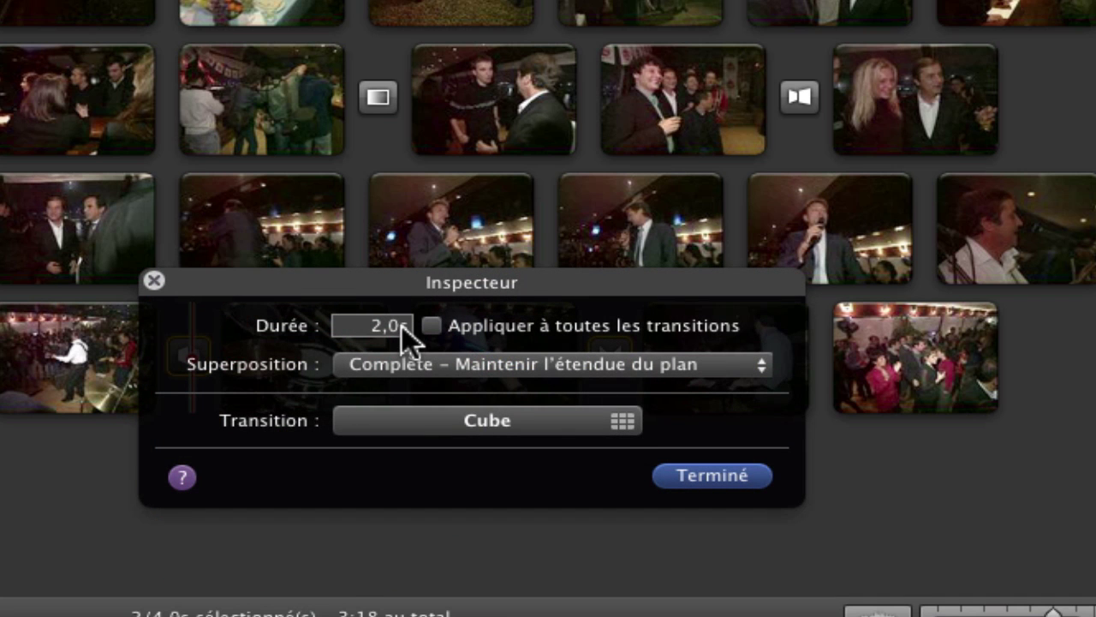
{"action": "left_click", "coordinate": [611, 418]}
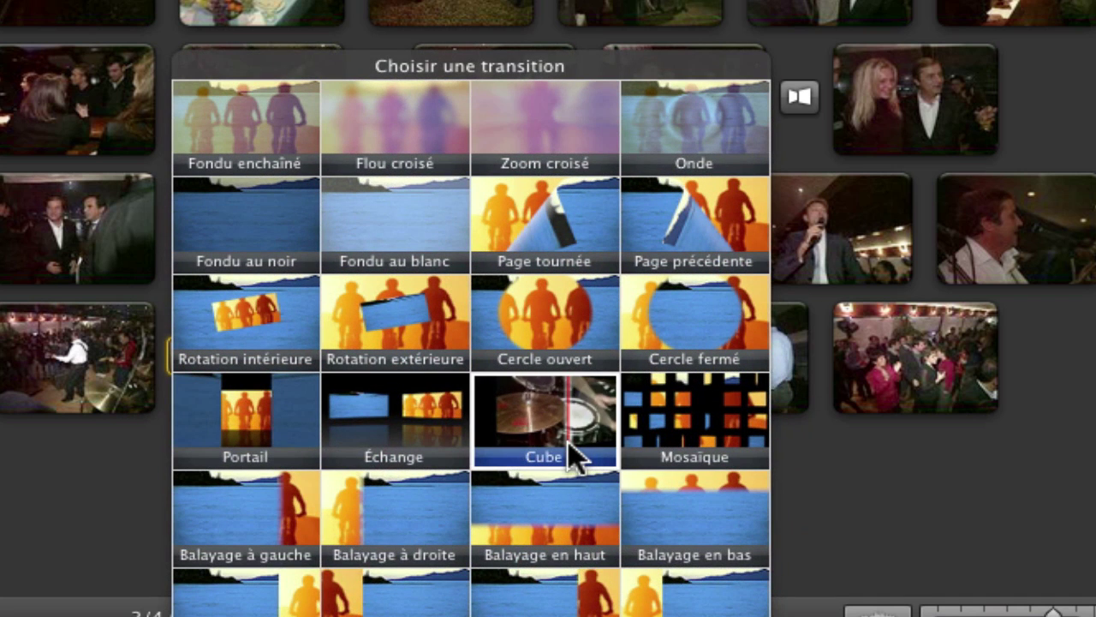
{"action": "left_click", "coordinate": [409, 435]}
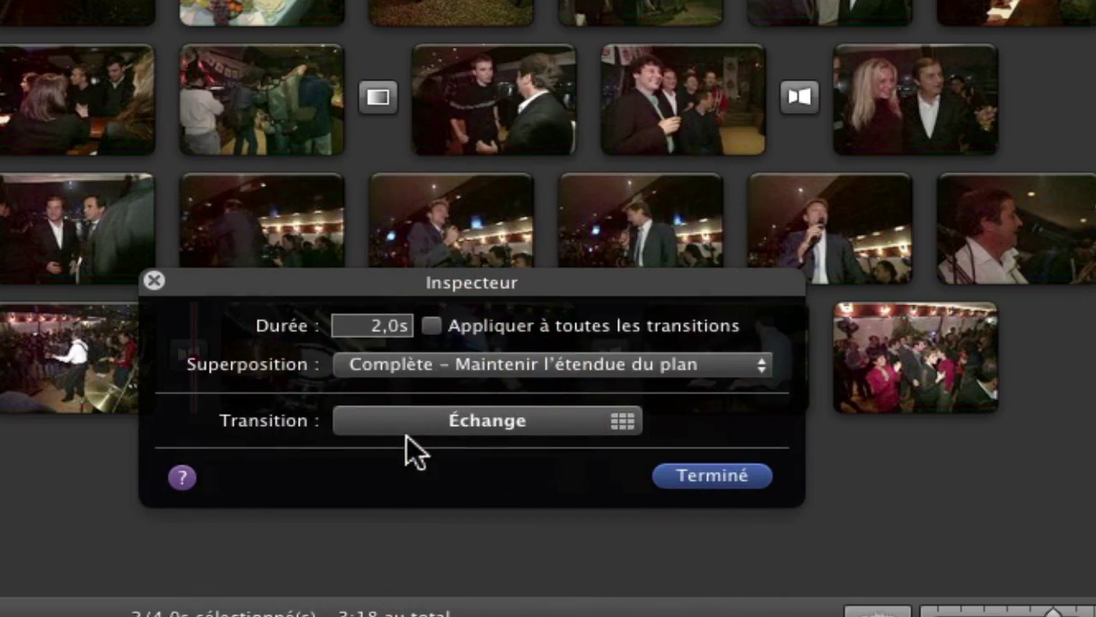
{"action": "left_click", "coordinate": [743, 484]}
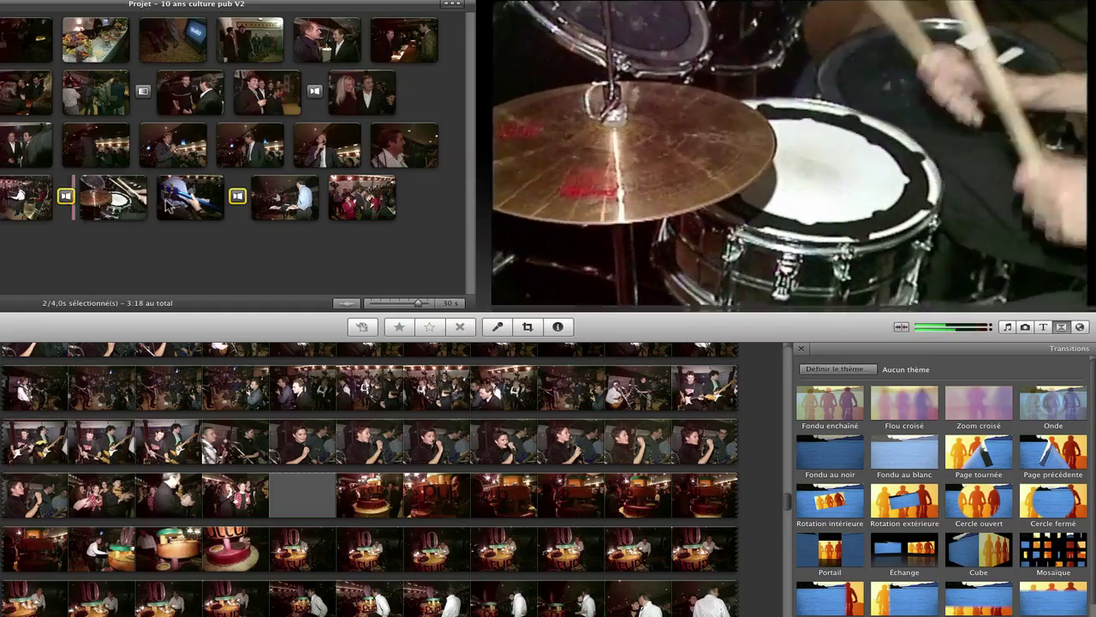
{"action": "left_click", "coordinate": [210, 190]}
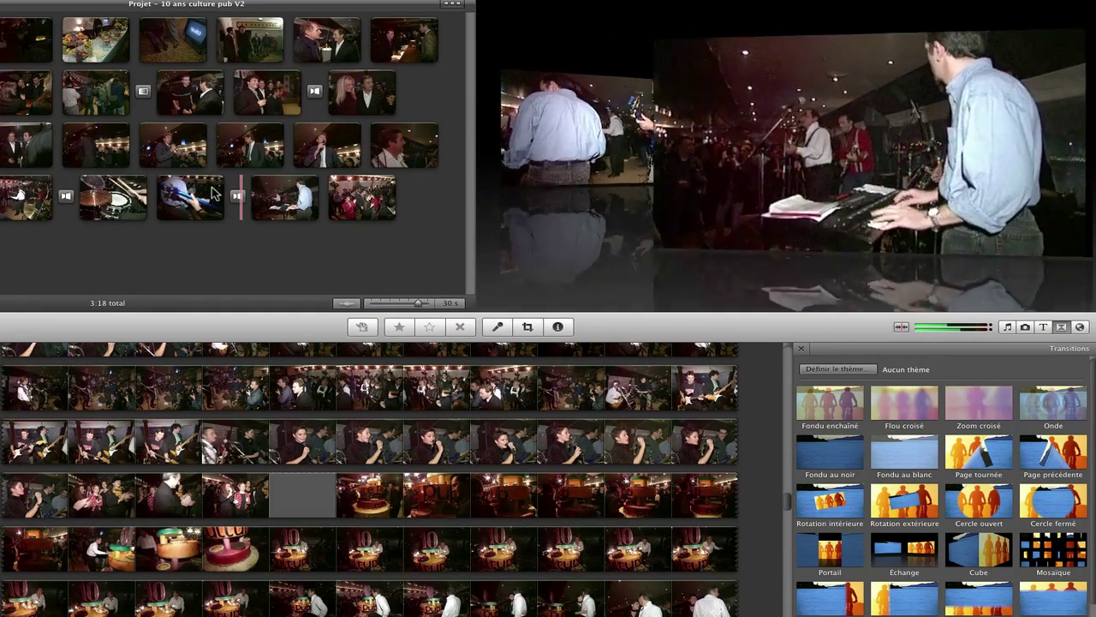
Step: Stop playback and show the Titres browser with its title styles
{"action": "key", "text": "space"}
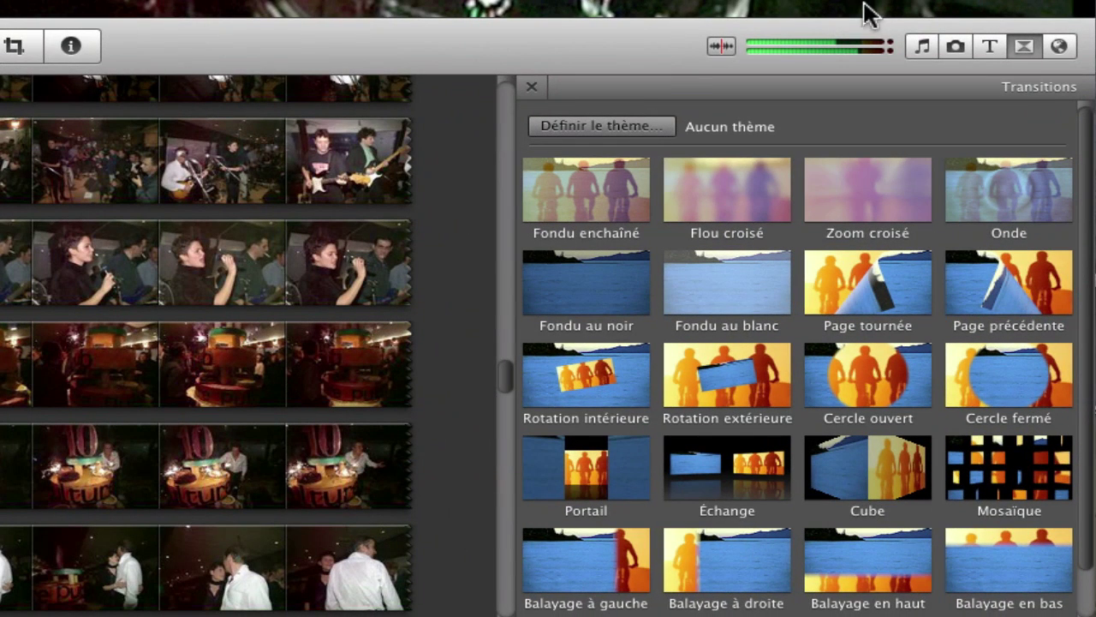
{"action": "left_click", "coordinate": [983, 41]}
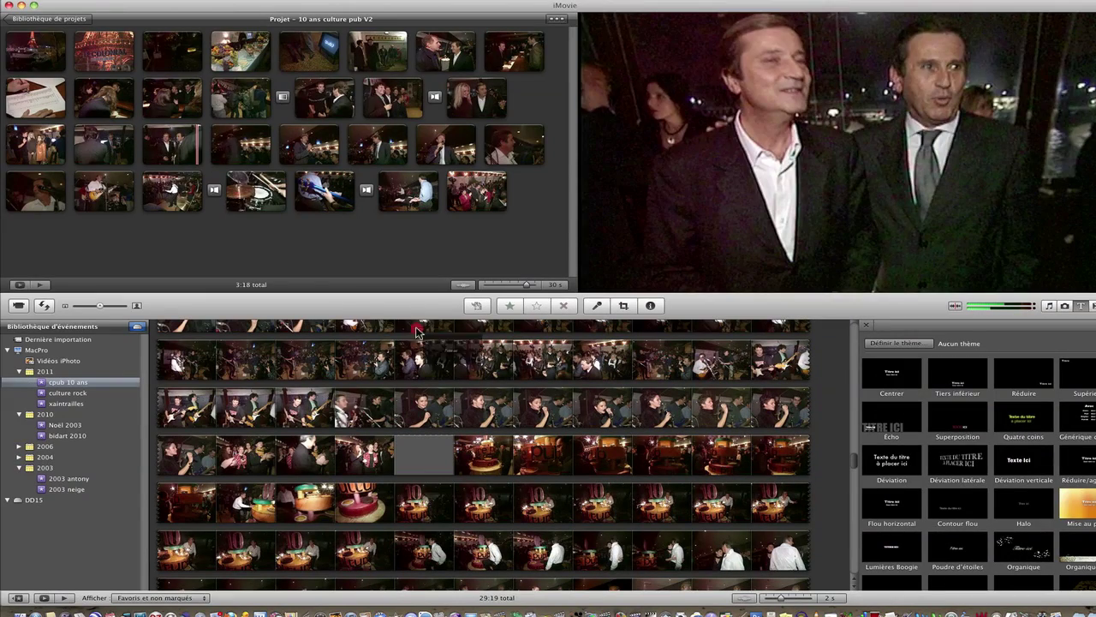
Step: Drop a title onto the microphone speaker's clip and replace Titre ici with the speaker's name
{"action": "left_click_drag", "start_coordinate": [417, 332], "coordinate": [226, 125]}
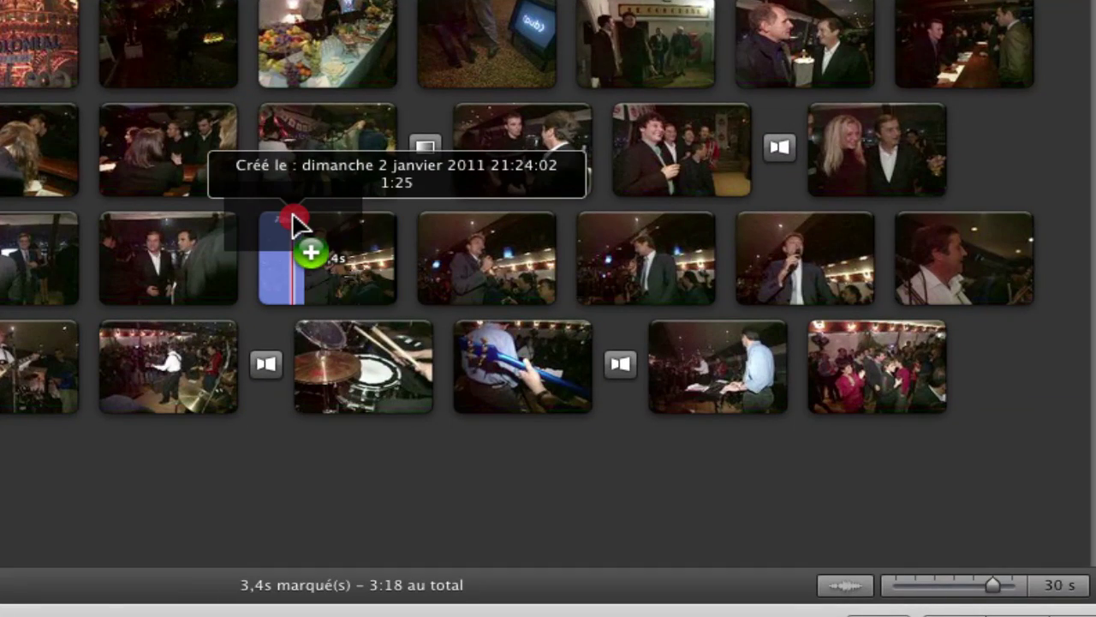
{"action": "left_click_drag", "start_coordinate": [292, 224], "coordinate": [370, 220]}
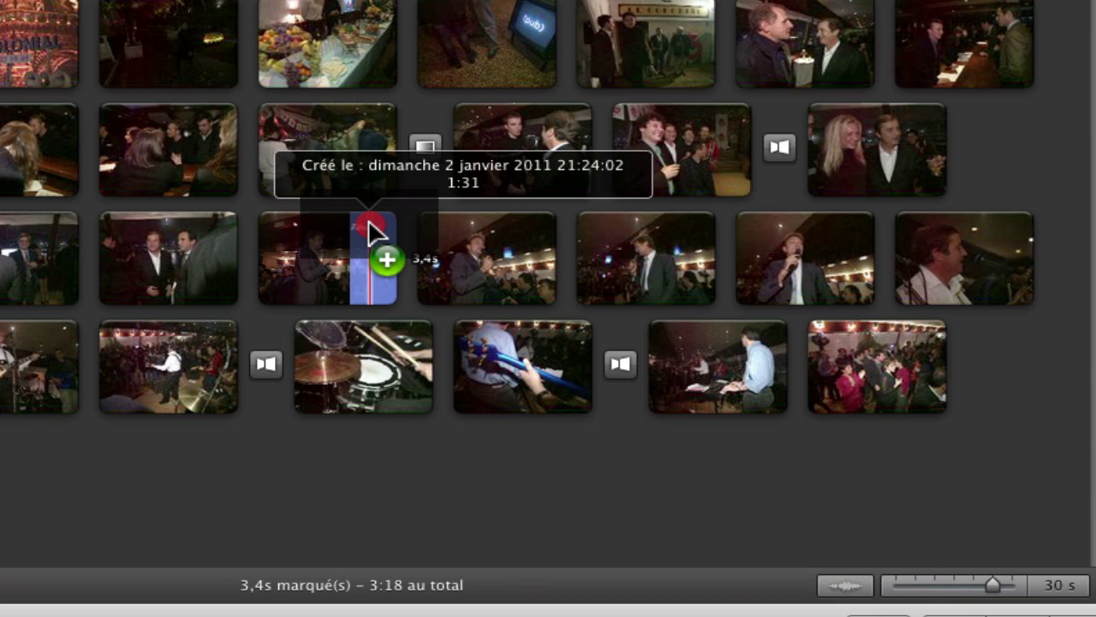
{"action": "left_click_drag", "start_coordinate": [370, 220], "coordinate": [344, 227]}
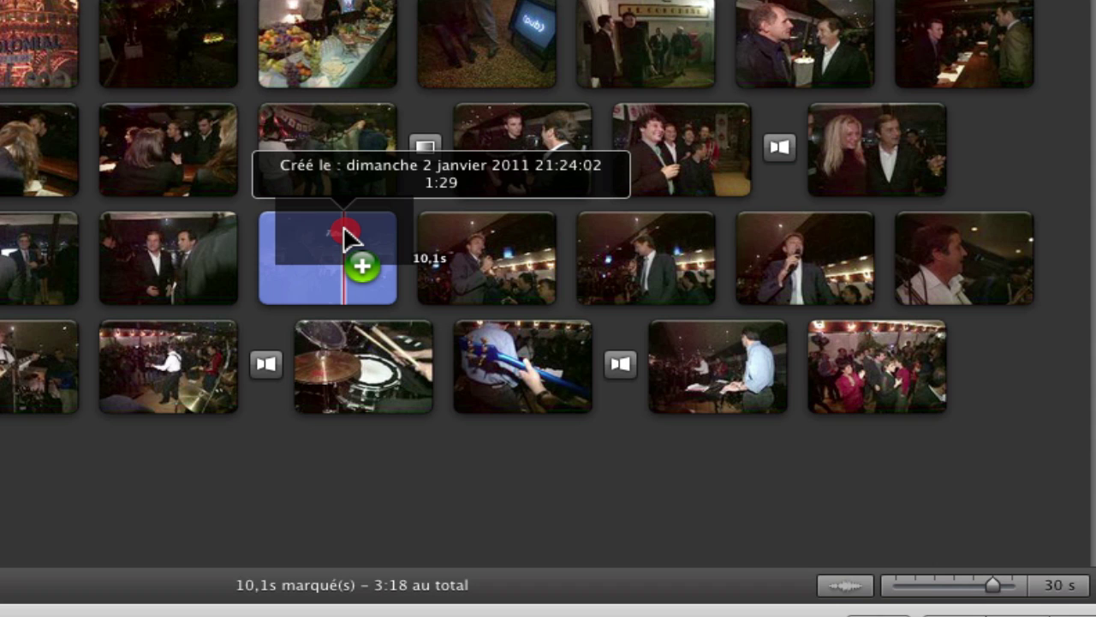
{"action": "left_click_drag", "start_coordinate": [344, 227], "coordinate": [343, 227]}
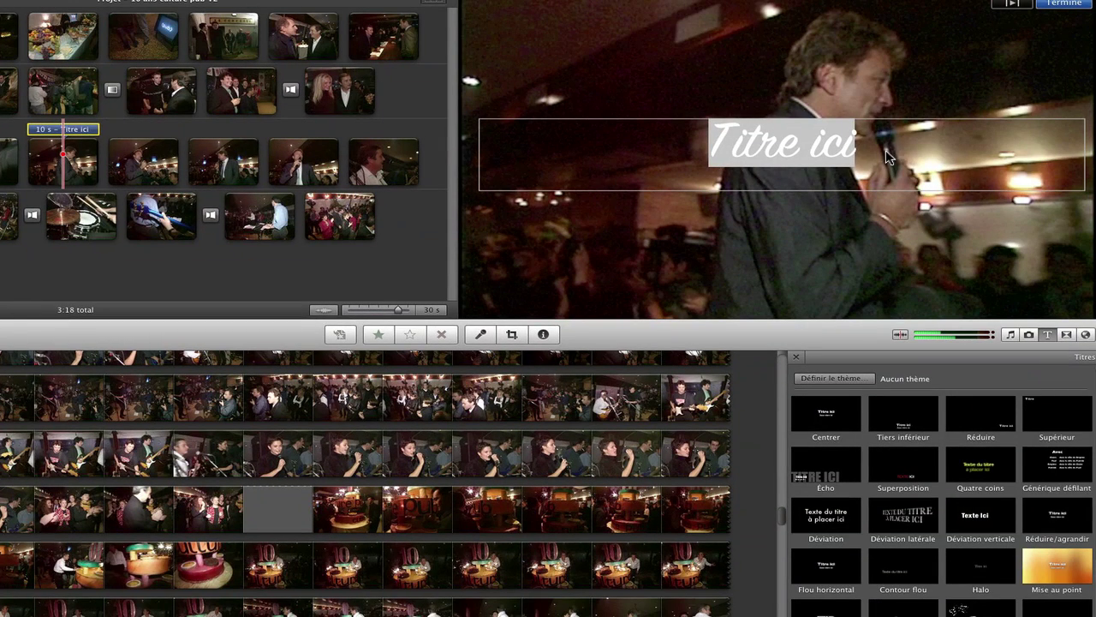
{"action": "left_click_drag", "start_coordinate": [867, 150], "coordinate": [694, 153]}
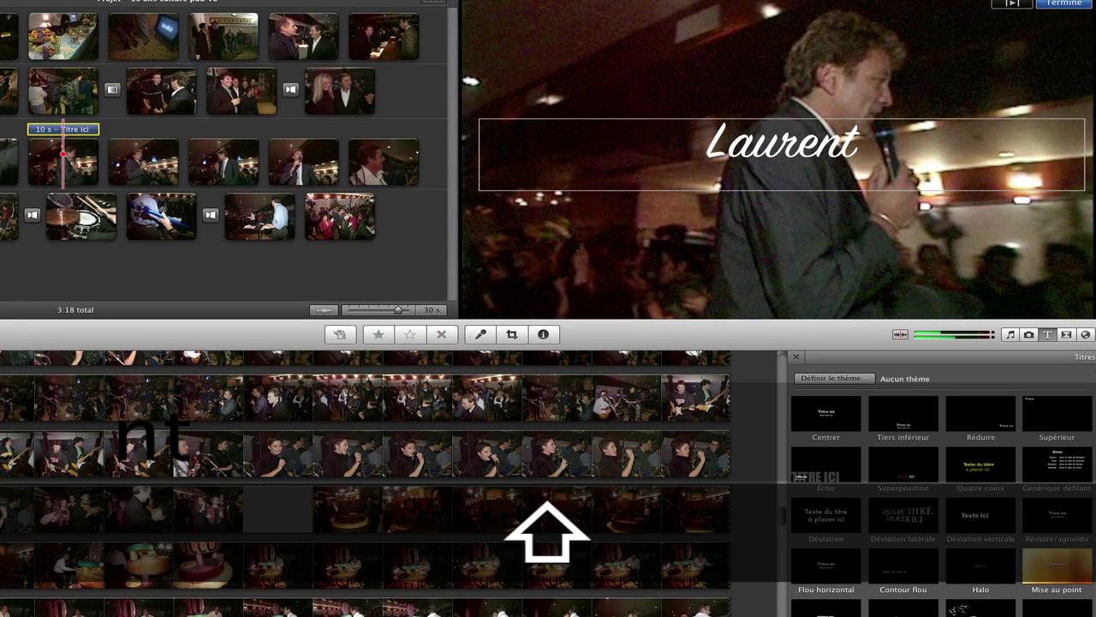
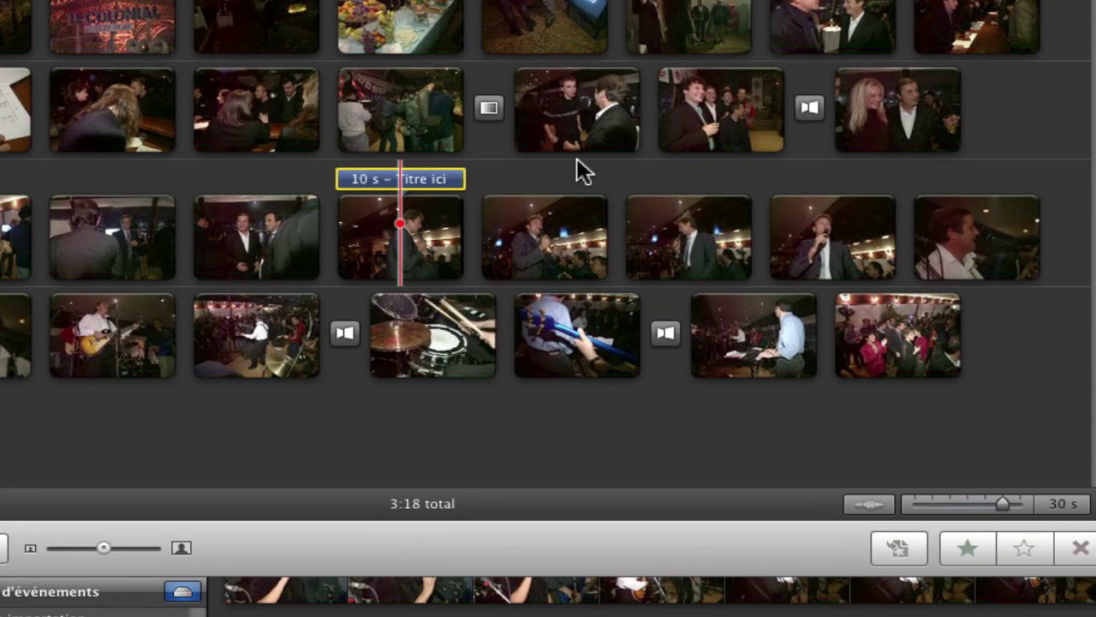
Step: Trim the speaker's name title to about 6 seconds and shift it earlier along the clip
{"action": "left_click_drag", "start_coordinate": [465, 175], "coordinate": [437, 181]}
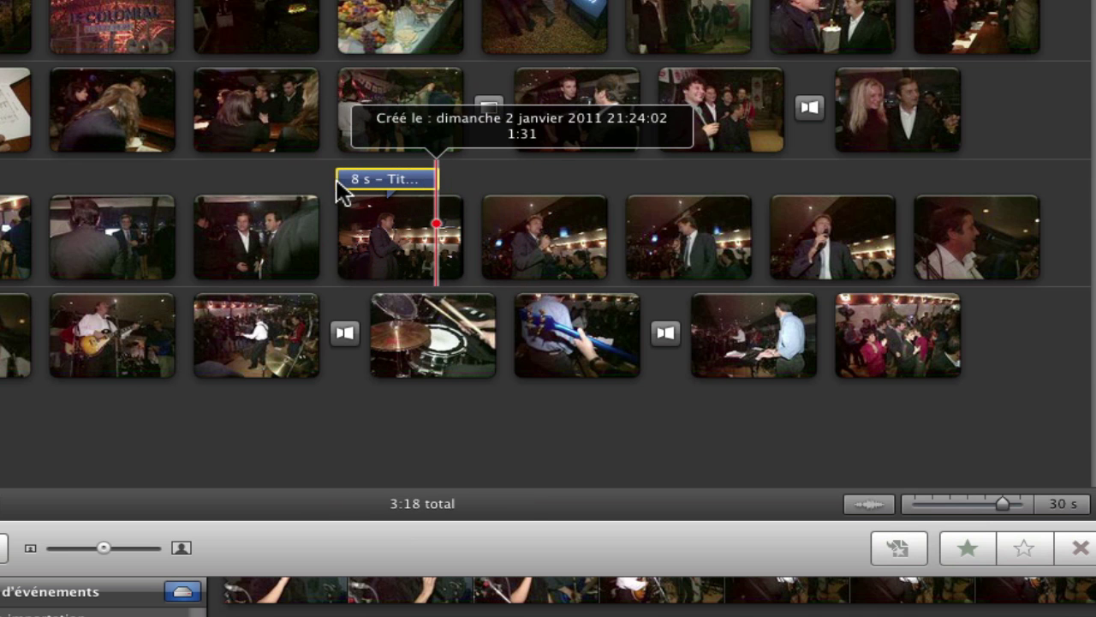
{"action": "left_click_drag", "start_coordinate": [338, 179], "coordinate": [391, 171]}
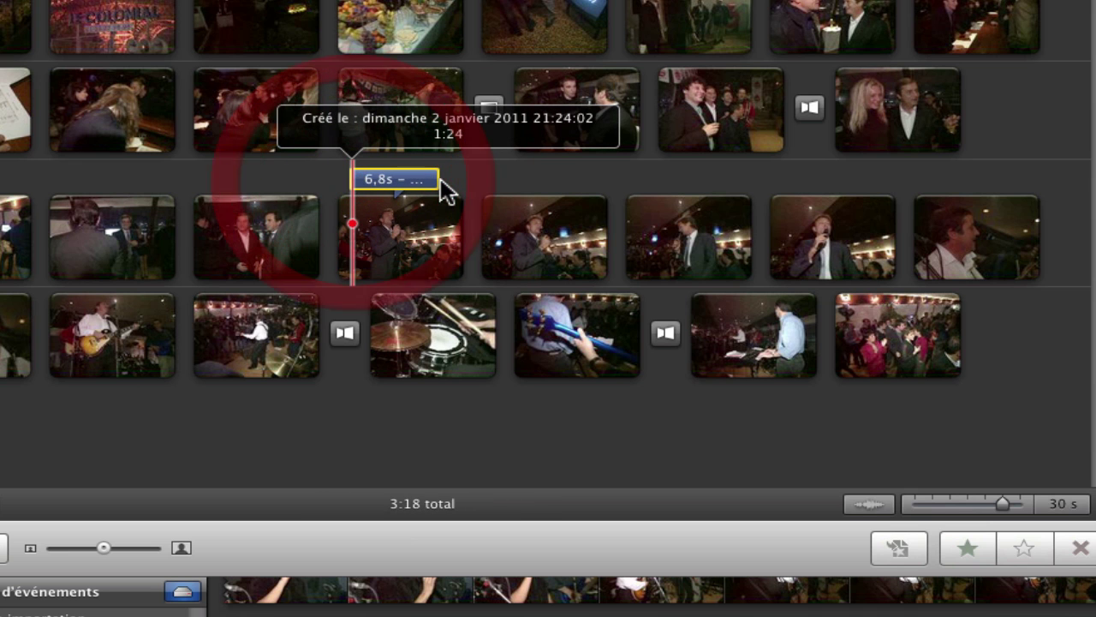
{"action": "mouse_move", "coordinate": [448, 191]}
{"action": "left_mouse_down"}
{"action": "mouse_move", "coordinate": [526, 190]}
{"action": "mouse_move", "coordinate": [438, 185]}
{"action": "mouse_move", "coordinate": [432, 201]}
{"action": "mouse_move", "coordinate": [428, 185]}
{"action": "left_mouse_up"}
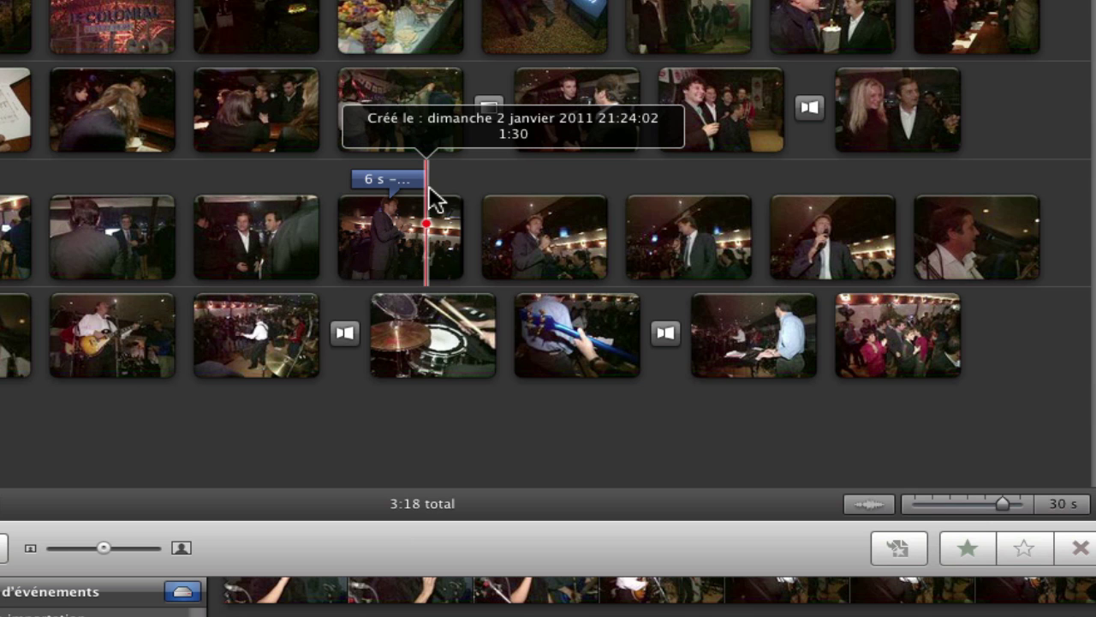
{"action": "left_click_drag", "start_coordinate": [429, 192], "coordinate": [399, 189]}
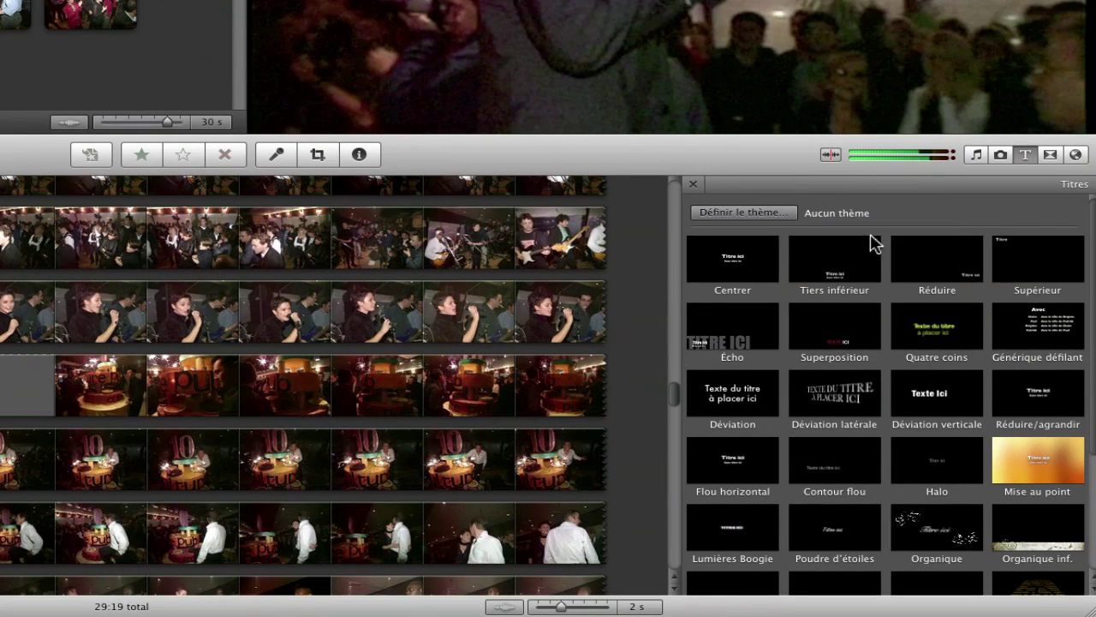
Step: Add a 4-second Centrer title on the Étoiles background between third-row clips and select Titre ici
{"action": "left_click", "coordinate": [734, 257]}
{"action": "left_click", "coordinate": [736, 256]}
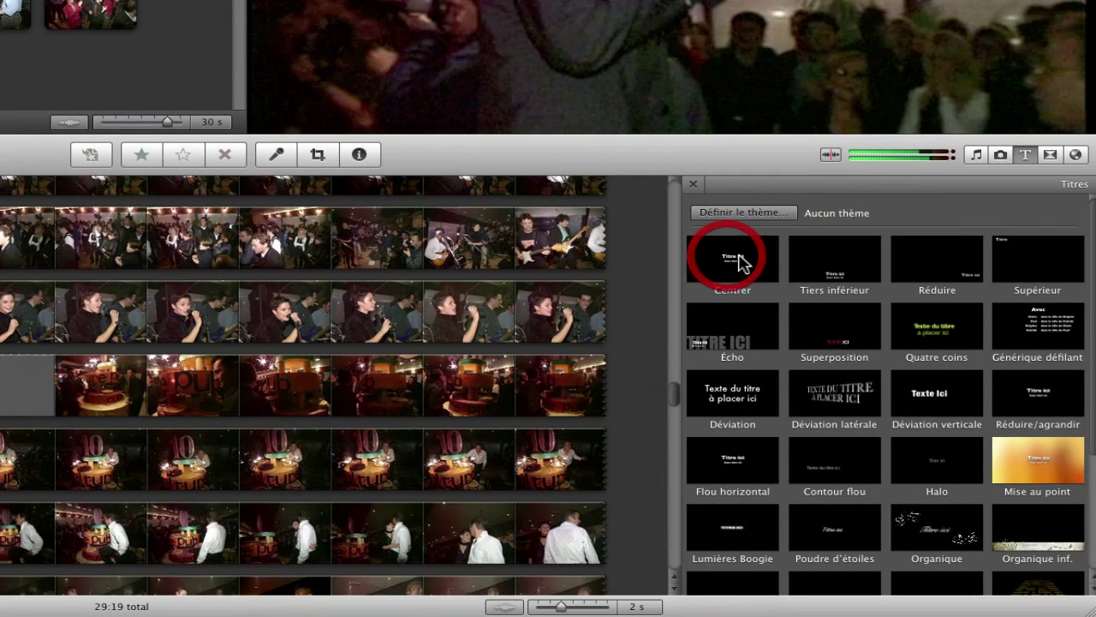
{"action": "left_click_drag", "start_coordinate": [745, 257], "coordinate": [0, 0]}
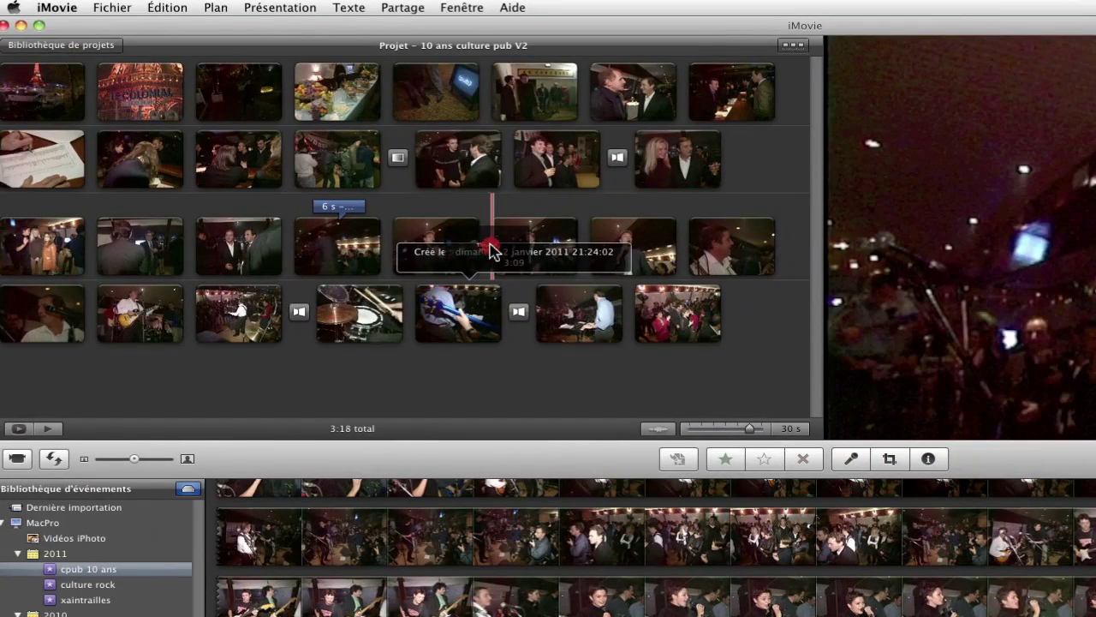
{"action": "left_click_drag", "start_coordinate": [491, 249], "coordinate": [488, 244]}
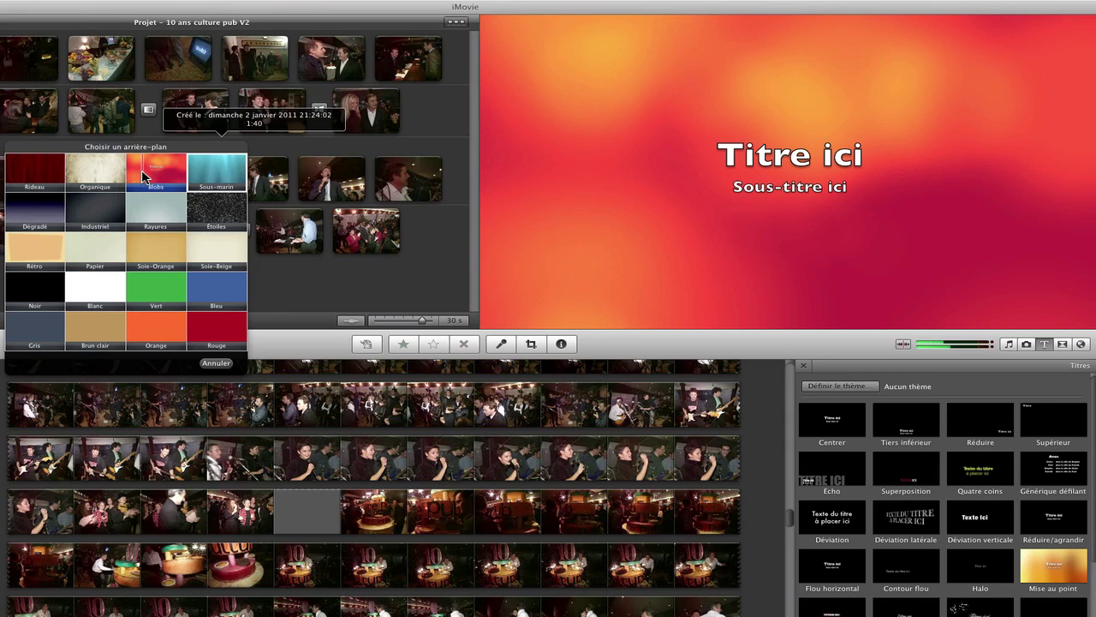
{"action": "left_click", "coordinate": [212, 214]}
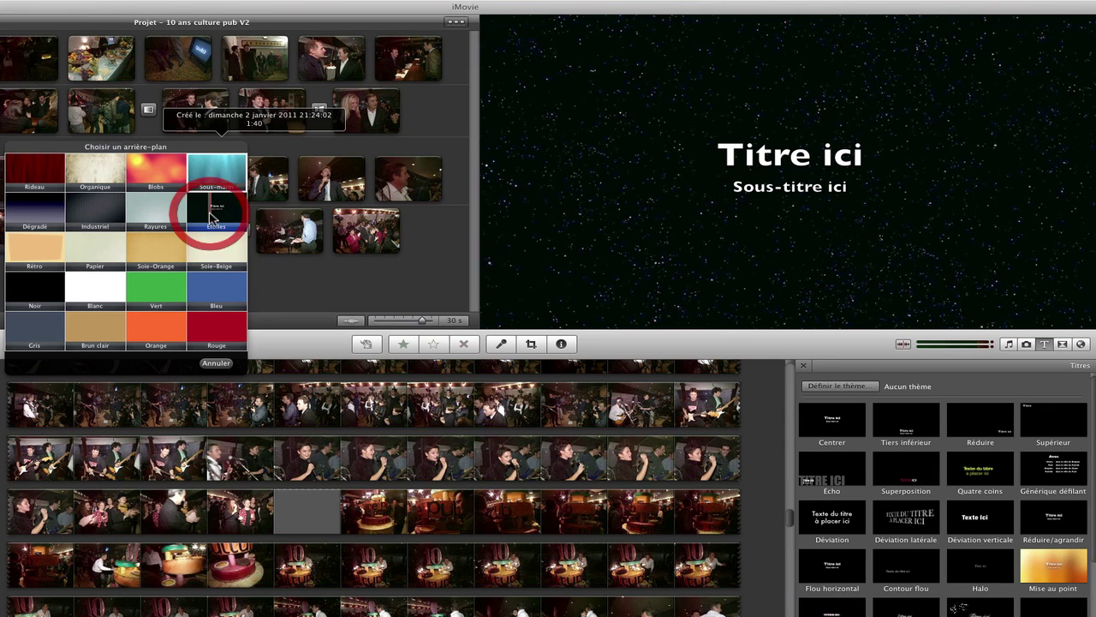
{"action": "left_click", "coordinate": [865, 158]}
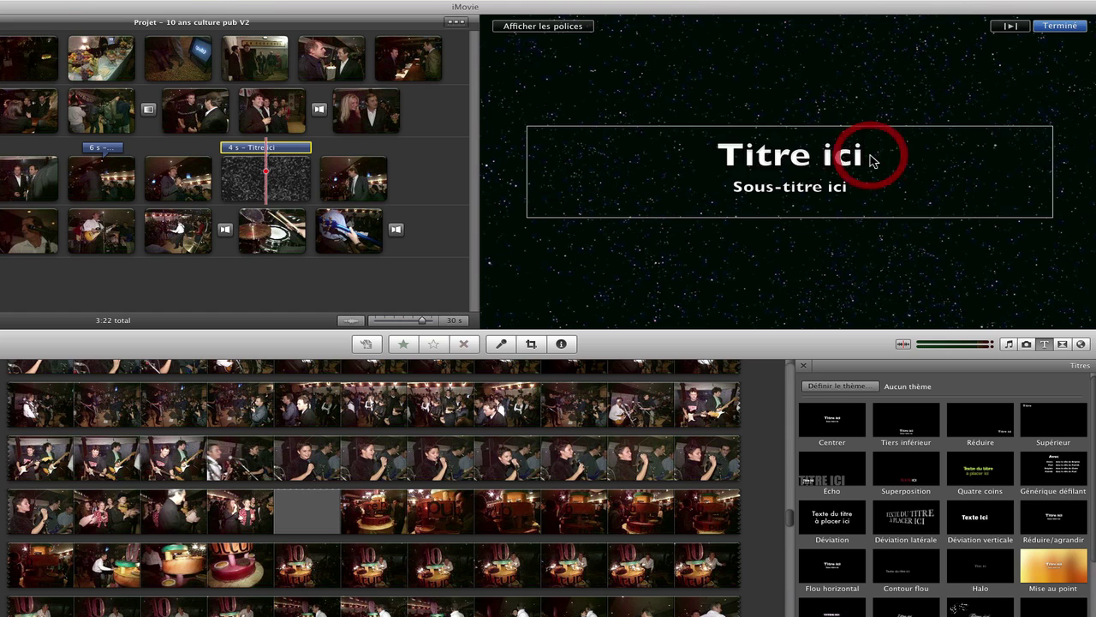
{"action": "left_click", "coordinate": [770, 159]}
Step: Type '10 ans' as the main line and 'de culture pub' as the subtitle
{"action": "type", "text": "0Sous-t"}
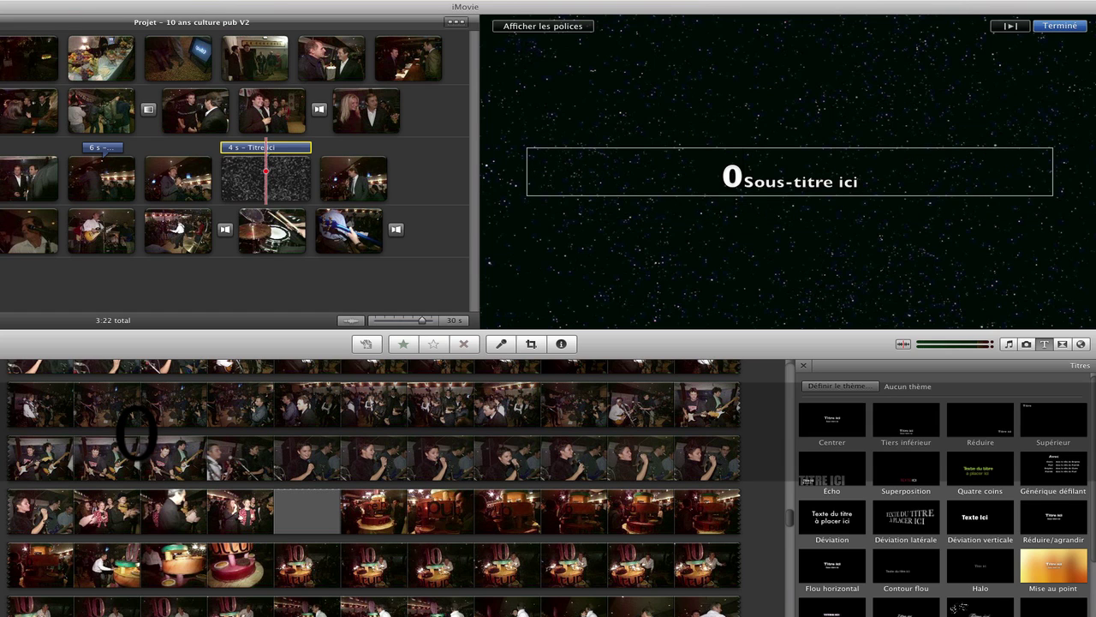
{"action": "key", "text": "BackSpace"}
{"action": "type", "text": "10 an"}
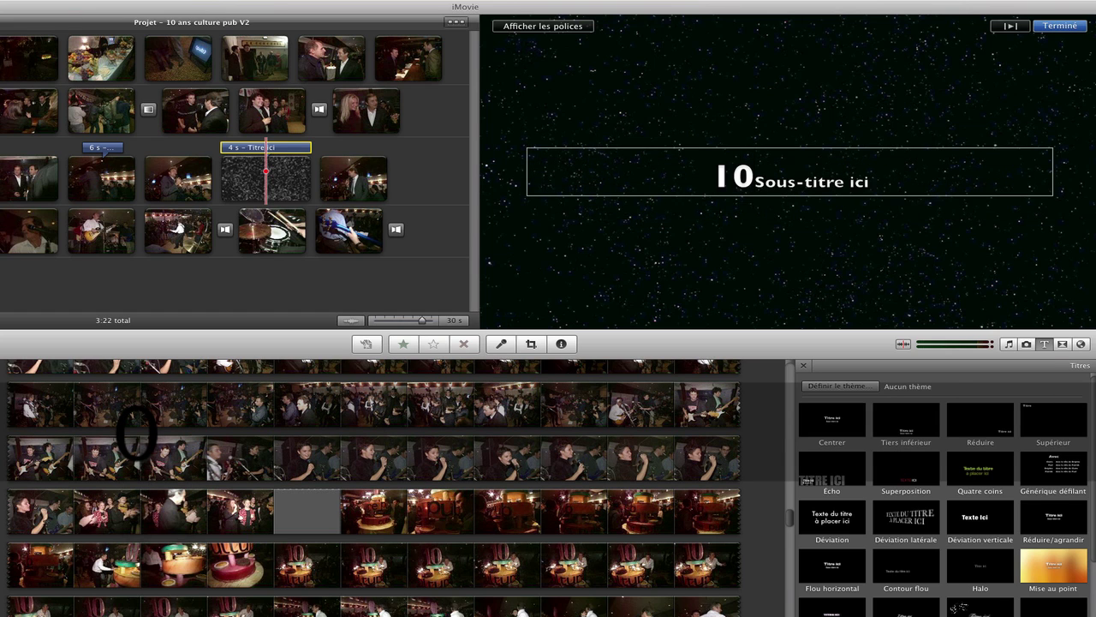
{"action": "type", "text": "s"}
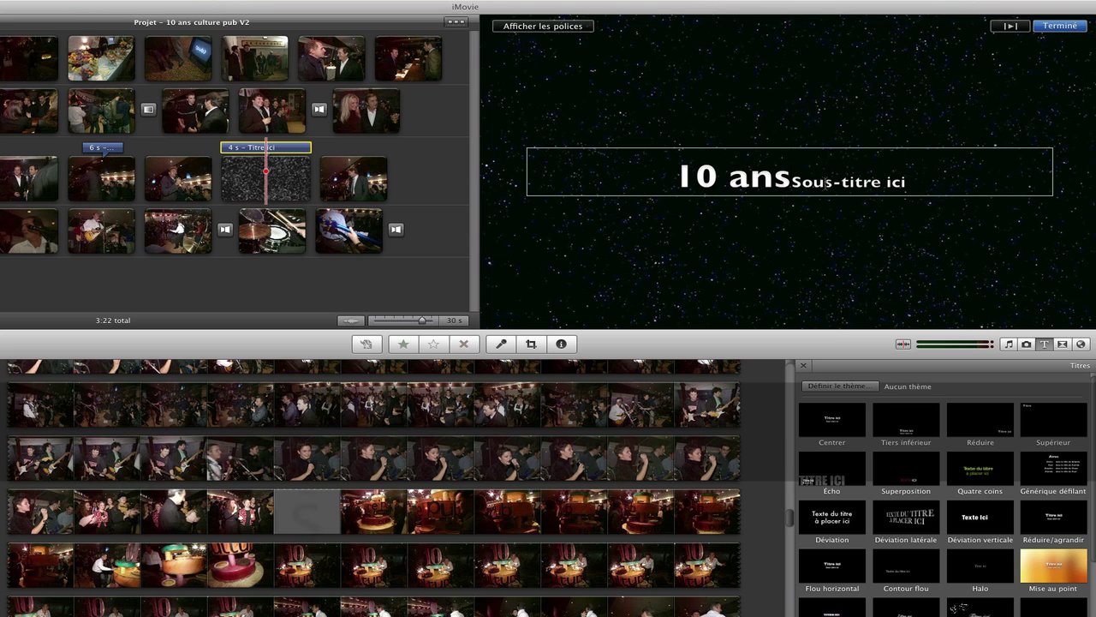
{"action": "left_click_drag", "start_coordinate": [795, 181], "coordinate": [930, 180]}
{"action": "key", "text": "BackSpace"}
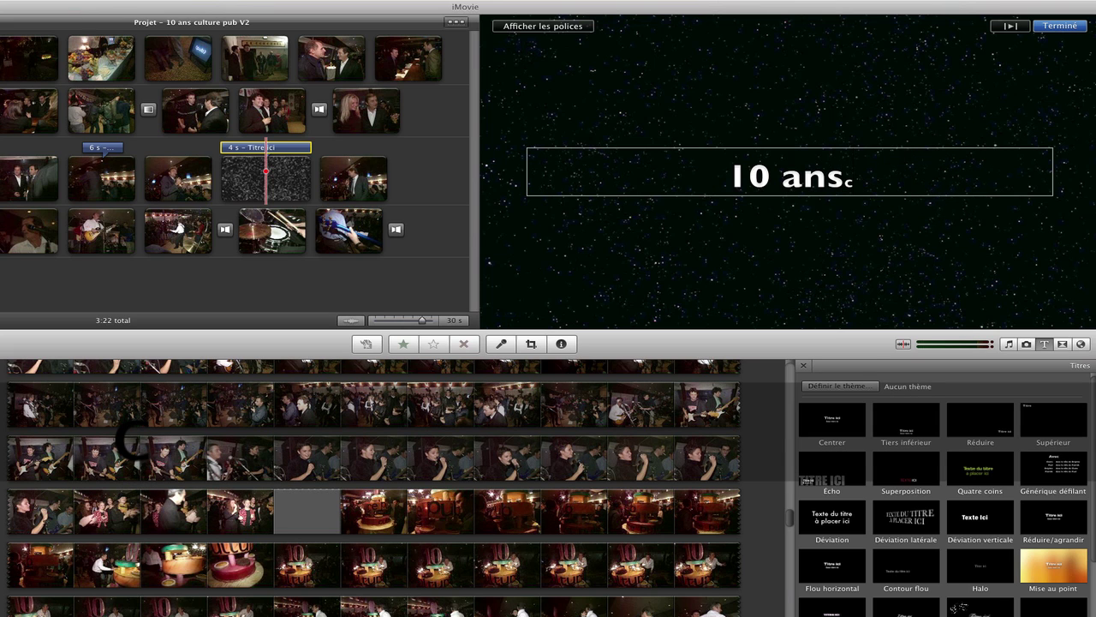
{"action": "type", "text": "culture pub"}
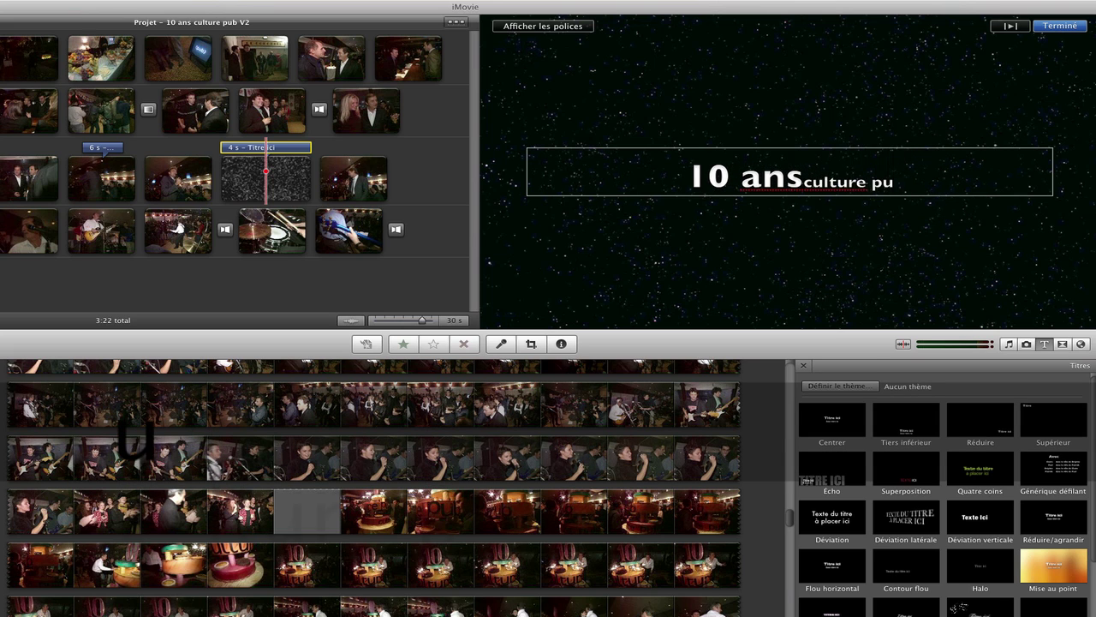
{"action": "key", "text": "Left"}
{"action": "key", "text": "Left"}
{"action": "key", "text": "Left"}
{"action": "key", "text": "Left"}
{"action": "key", "text": "Left"}
{"action": "key", "text": "Left"}
{"action": "key", "text": "Left"}
{"action": "key", "text": "Left"}
{"action": "key", "text": "Left"}
{"action": "key", "text": "BackSpace"}
{"action": "key", "text": "BackSpace"}
{"action": "type", "text": "de c"}
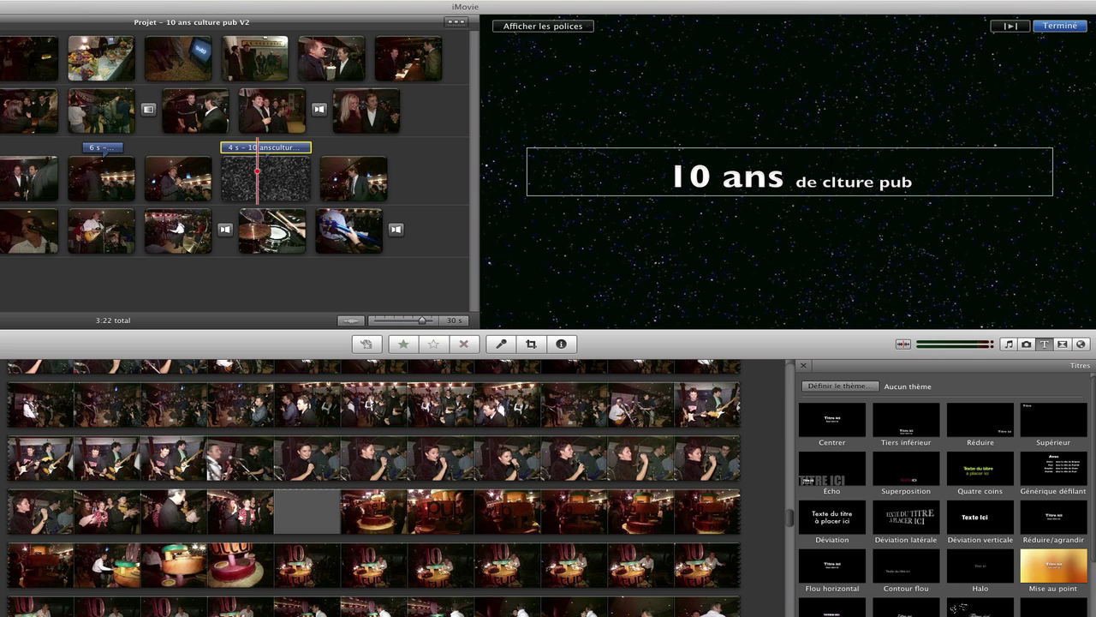
{"action": "type", "text": "u"}
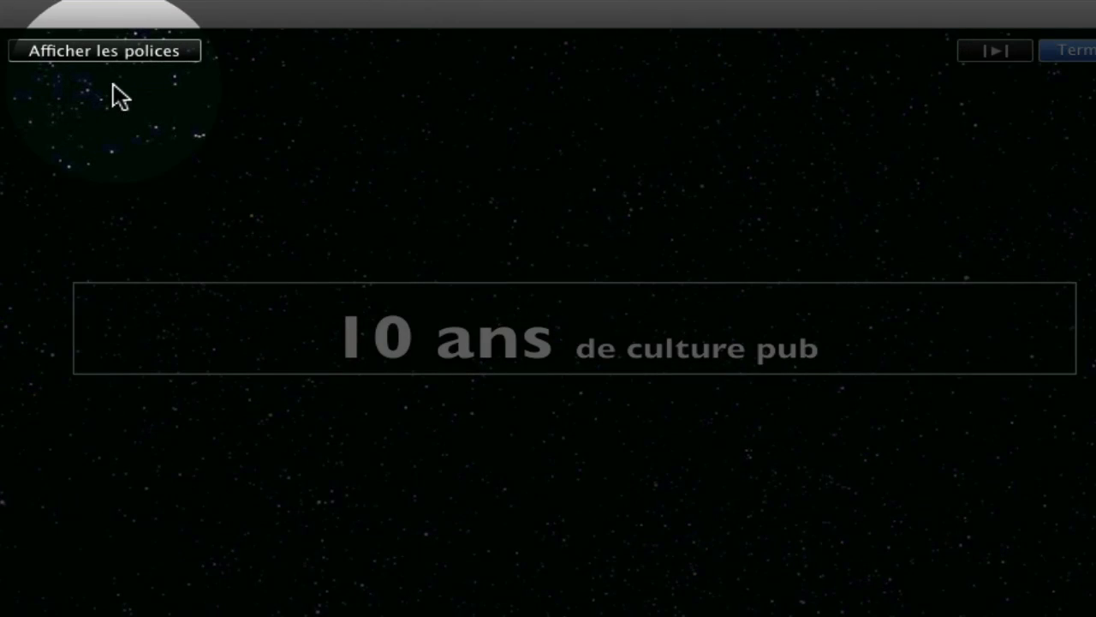
Step: Set the title font to Helvetica Neue after trying Chalkboard, American Typewriter and Big Caslon
{"action": "left_click", "coordinate": [93, 50]}
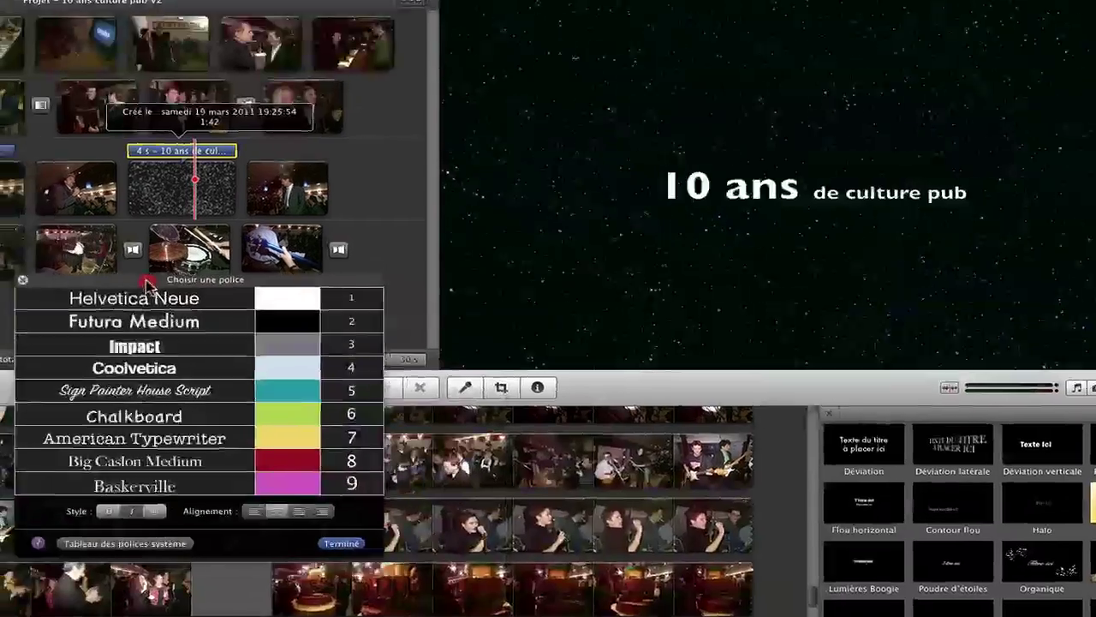
{"action": "left_click", "coordinate": [124, 295]}
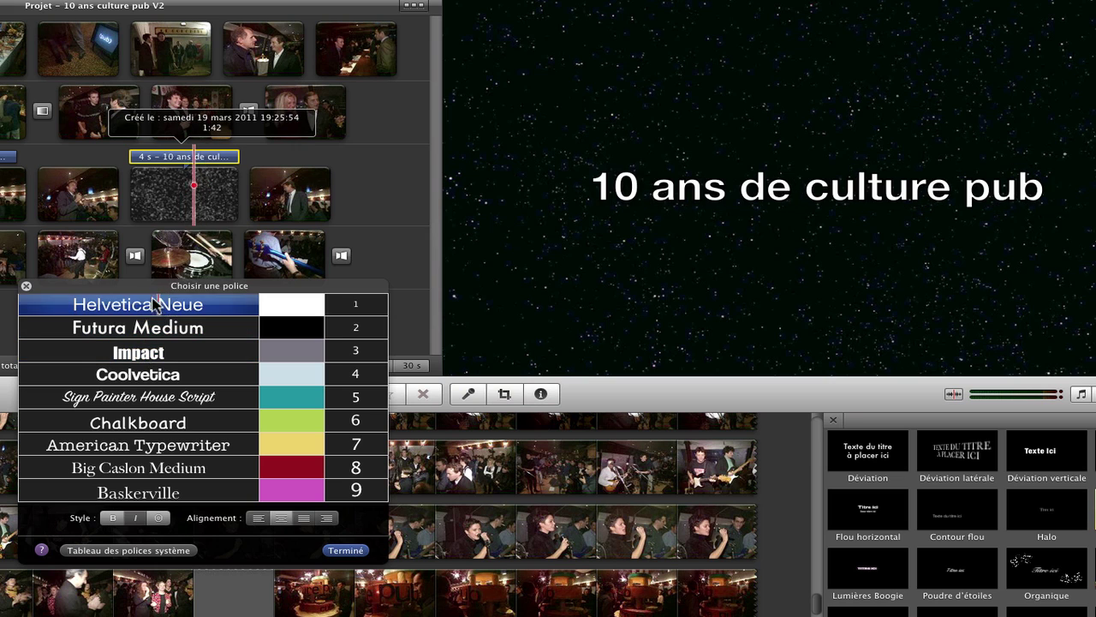
{"action": "left_click_drag", "start_coordinate": [130, 287], "coordinate": [195, 289]}
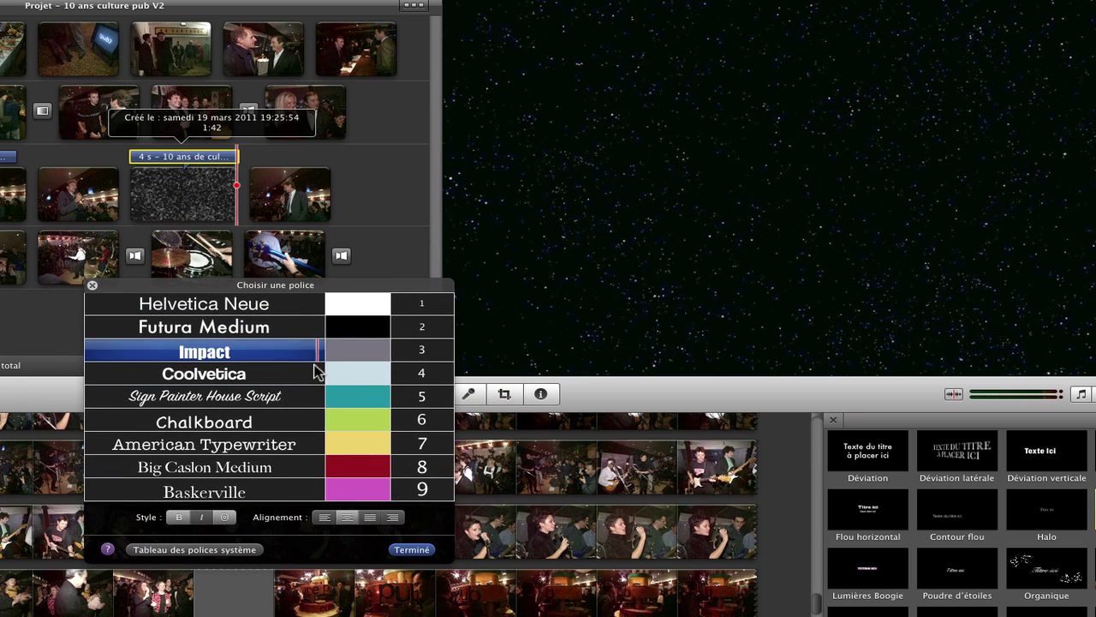
{"action": "left_click", "coordinate": [360, 421]}
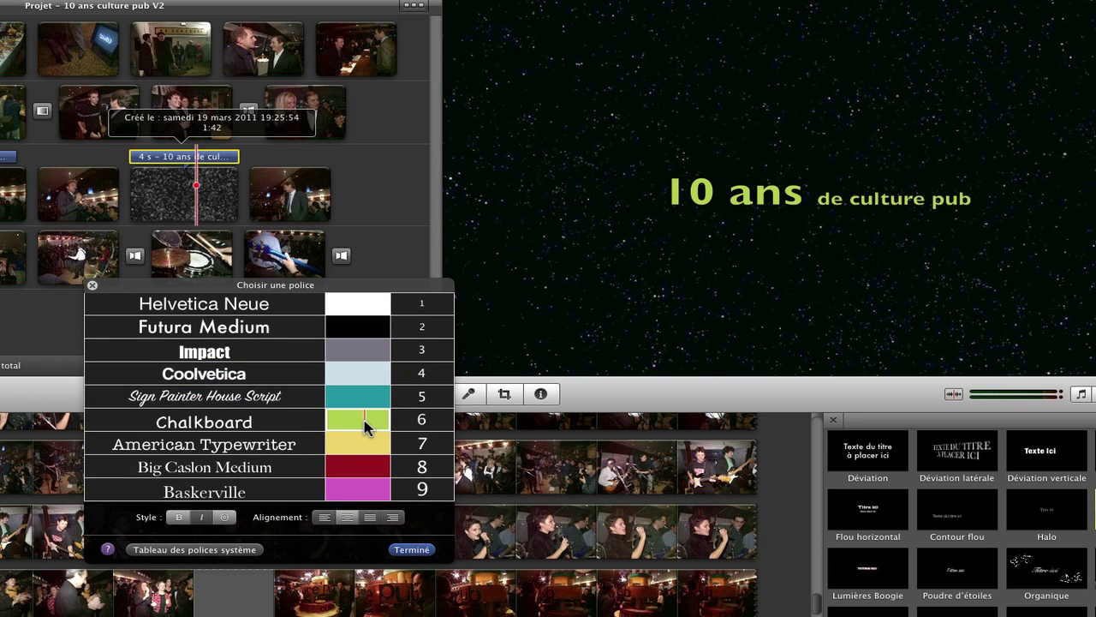
{"action": "left_click", "coordinate": [358, 421]}
{"action": "left_click", "coordinate": [245, 444]}
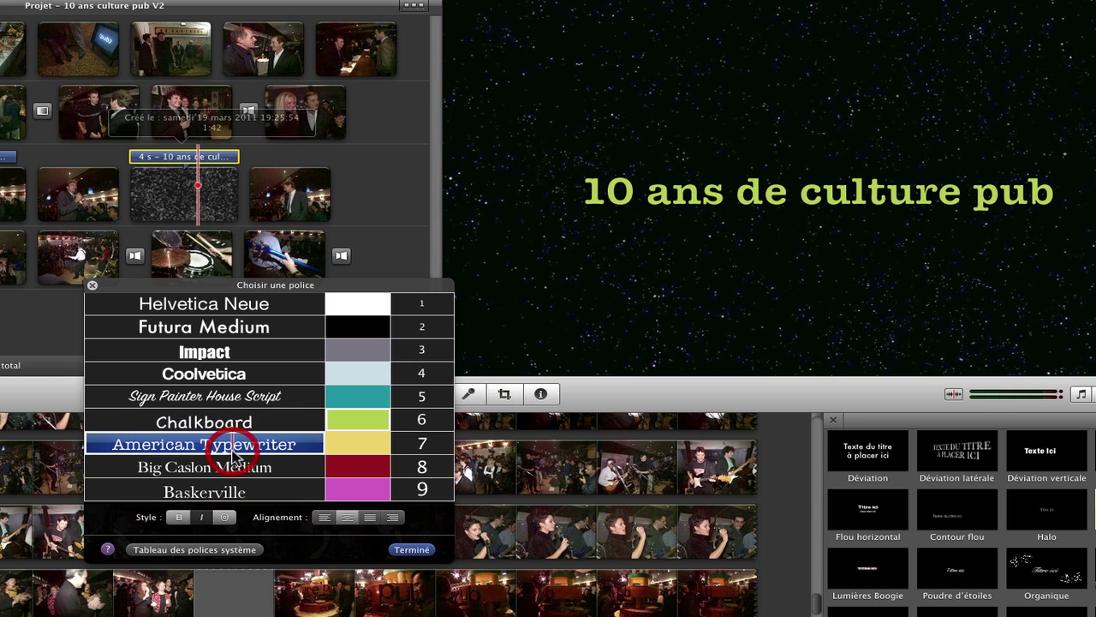
{"action": "left_click", "coordinate": [245, 467]}
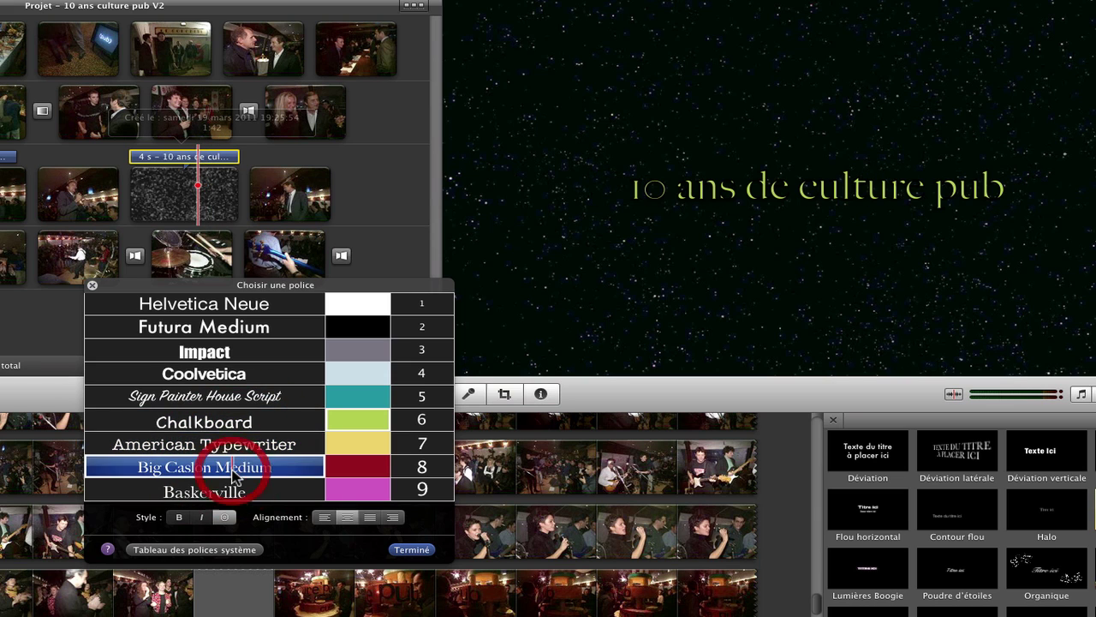
{"action": "key", "text": "Up"}
{"action": "key", "text": "Up"}
{"action": "key", "text": "9"}
{"action": "key", "text": "8"}
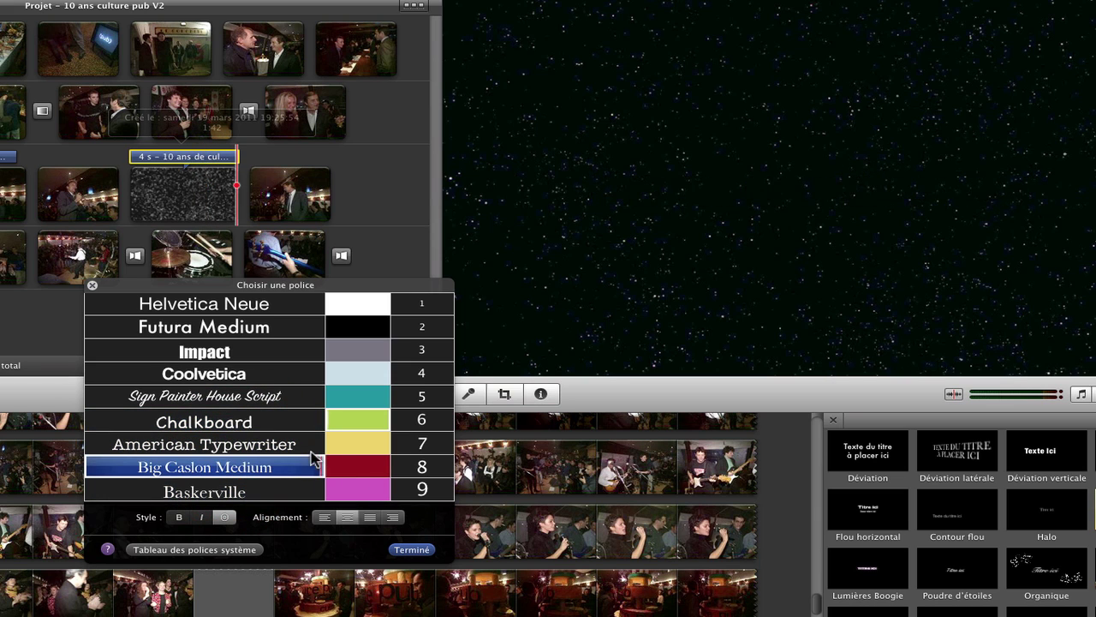
{"action": "key", "text": "6"}
{"action": "left_click", "coordinate": [204, 305]}
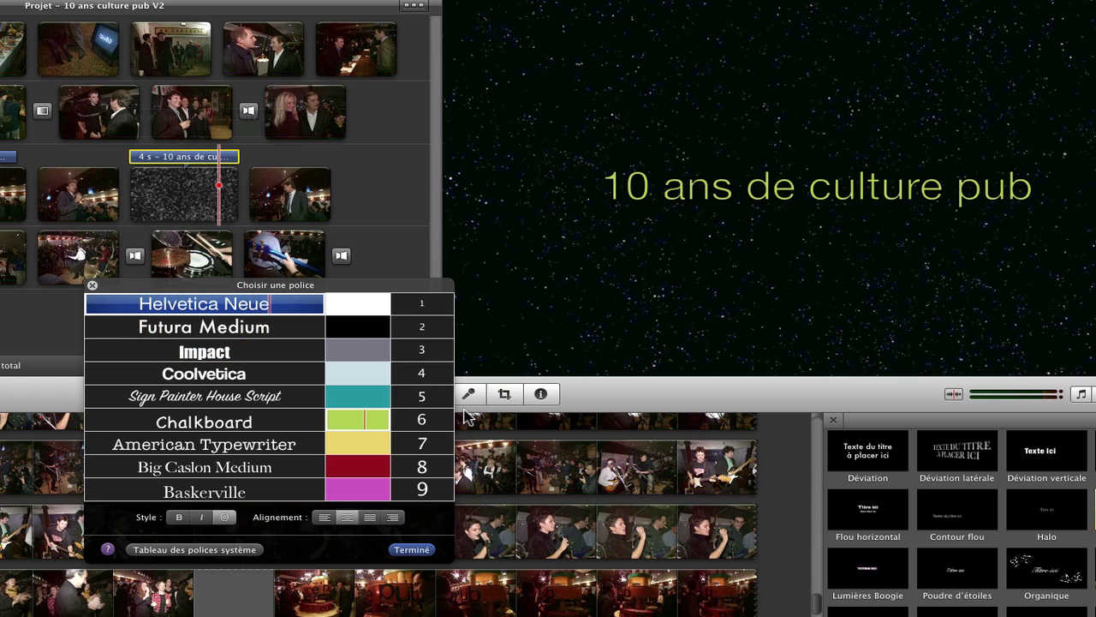
Step: Colour the title pale yellow, keeping Helvetica Neue after trying Big Caslon and Baskerville
{"action": "left_click", "coordinate": [358, 373]}
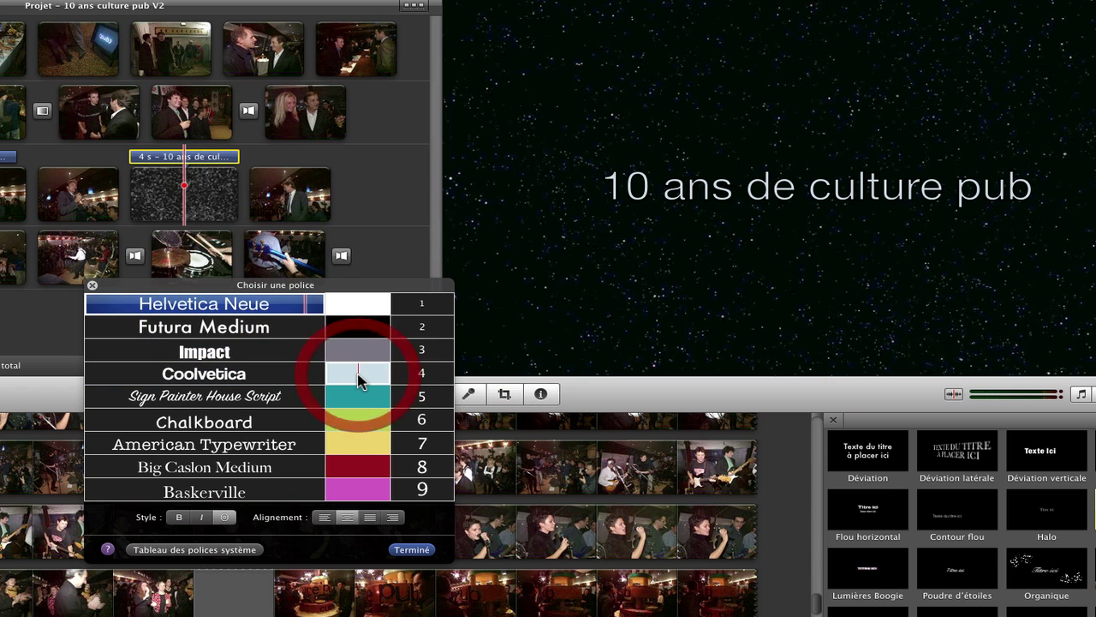
{"action": "left_click", "coordinate": [358, 443]}
{"action": "left_click", "coordinate": [420, 447]}
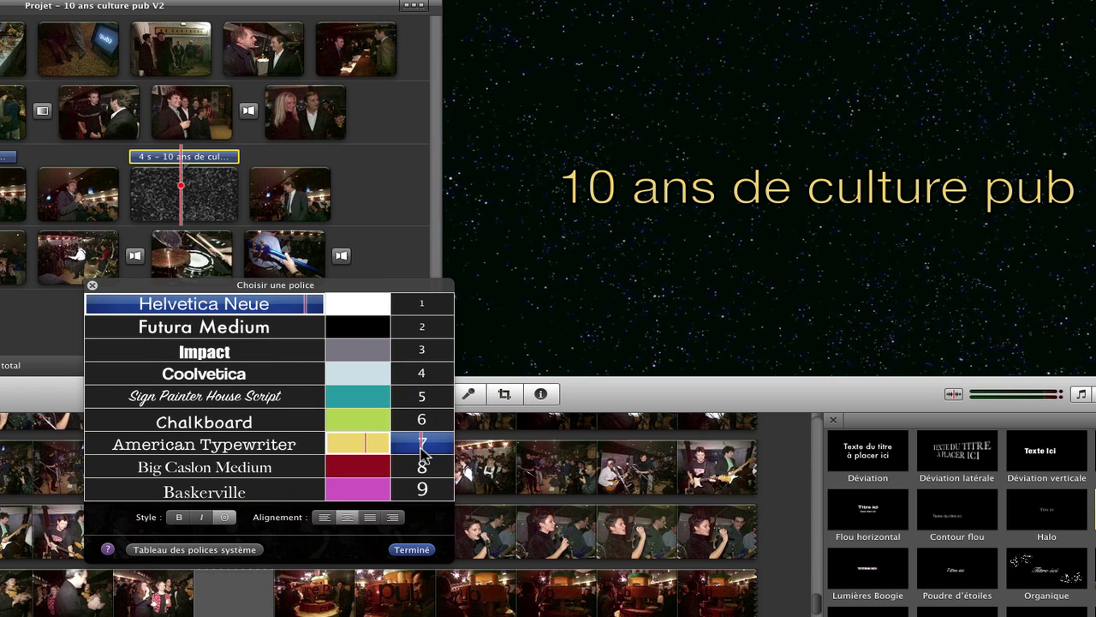
{"action": "left_click", "coordinate": [366, 446]}
{"action": "left_click", "coordinate": [313, 471]}
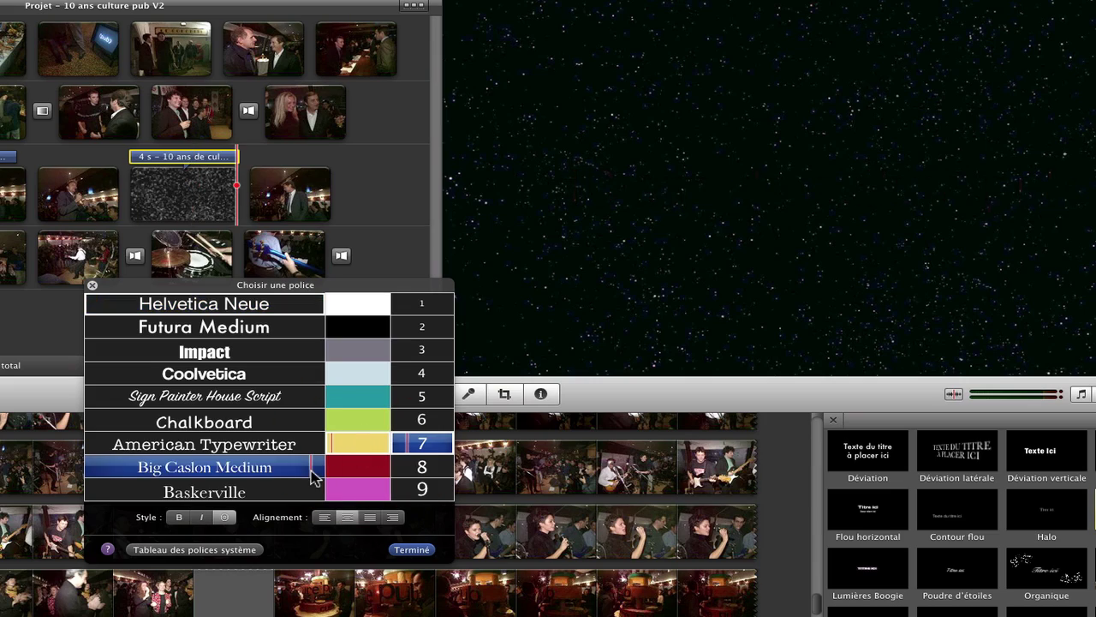
{"action": "left_click", "coordinate": [204, 491]}
{"action": "key", "text": "Down"}
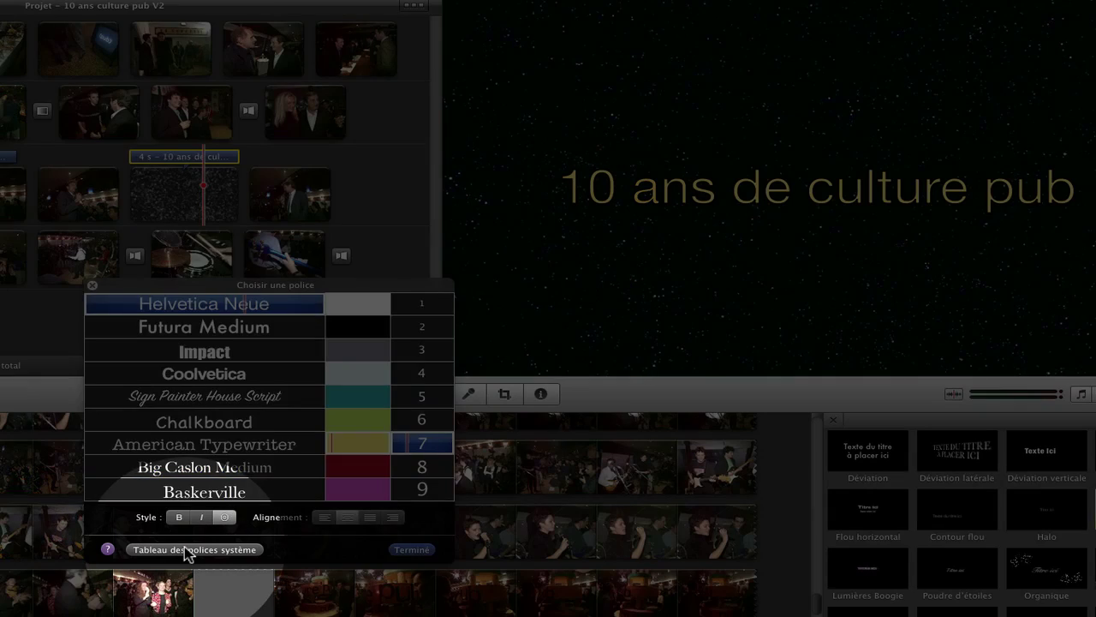
Step: Set the whole title in Goudy Old Style Italic at size 51 using the system fonts panel
{"action": "left_click", "coordinate": [189, 550]}
{"action": "scroll", "coordinate": [290, 381], "scroll_direction": "down", "scroll_amount": 2}
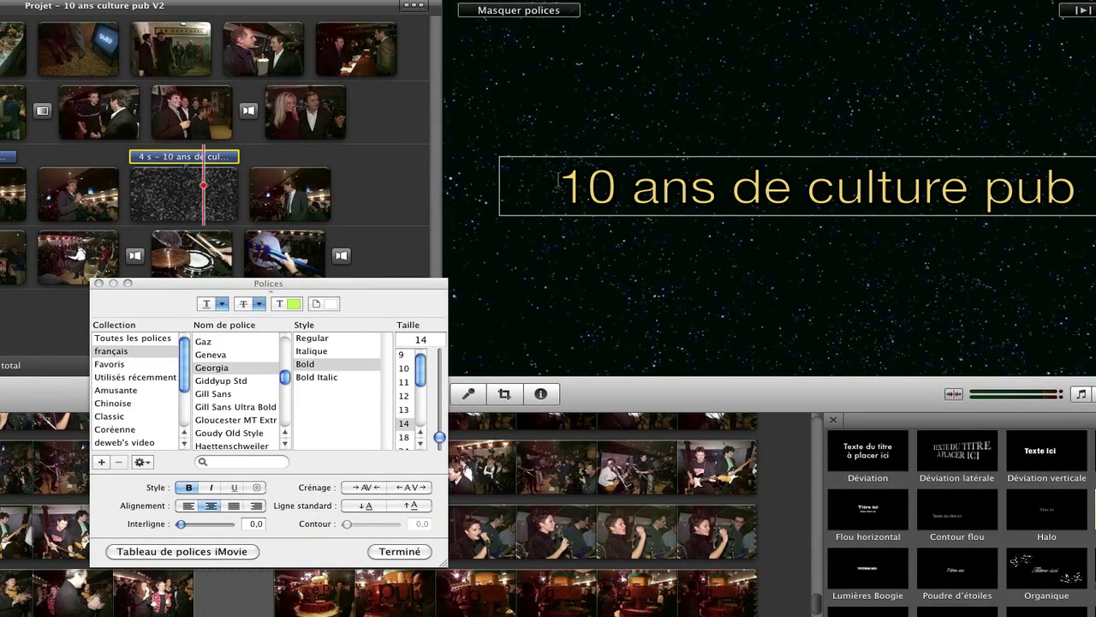
{"action": "key", "text": "super+a"}
{"action": "left_click", "coordinate": [321, 390]}
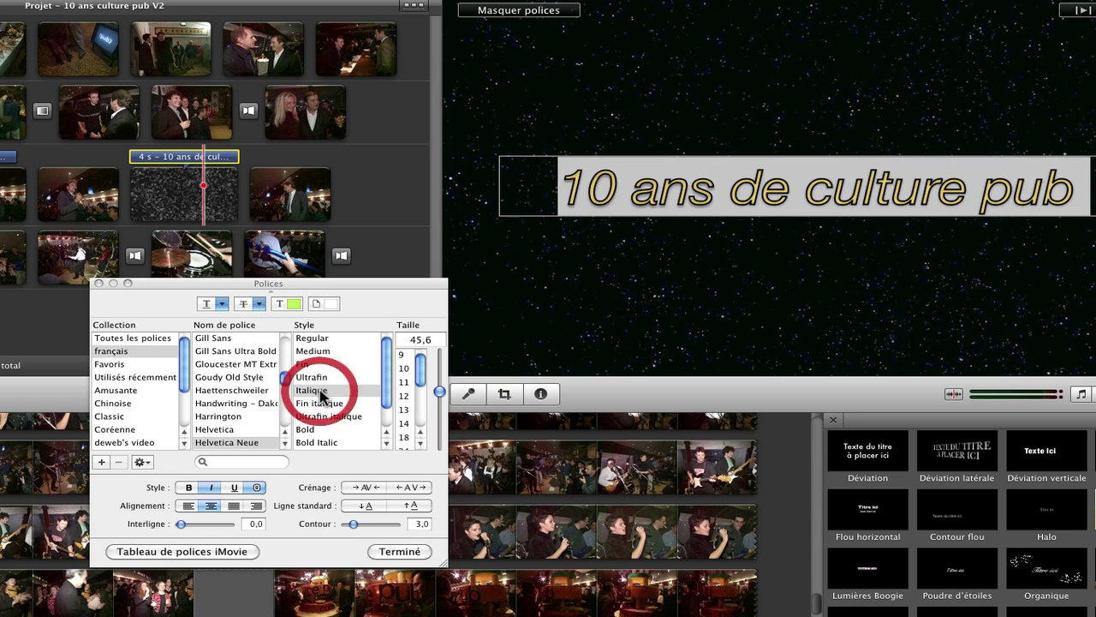
{"action": "left_click", "coordinate": [310, 397]}
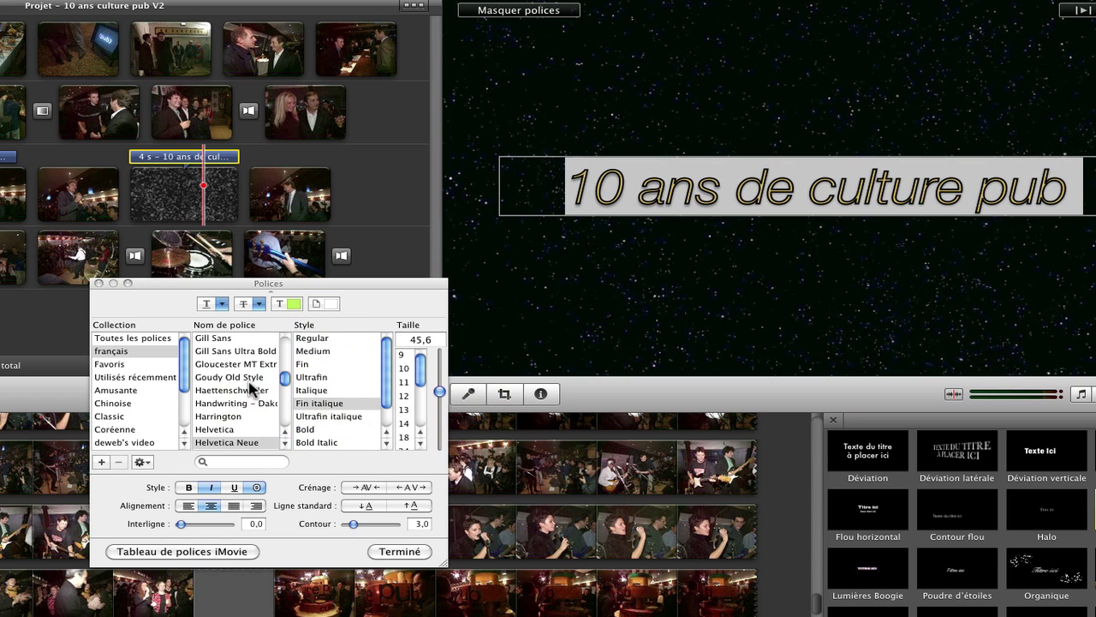
{"action": "left_click", "coordinate": [247, 378]}
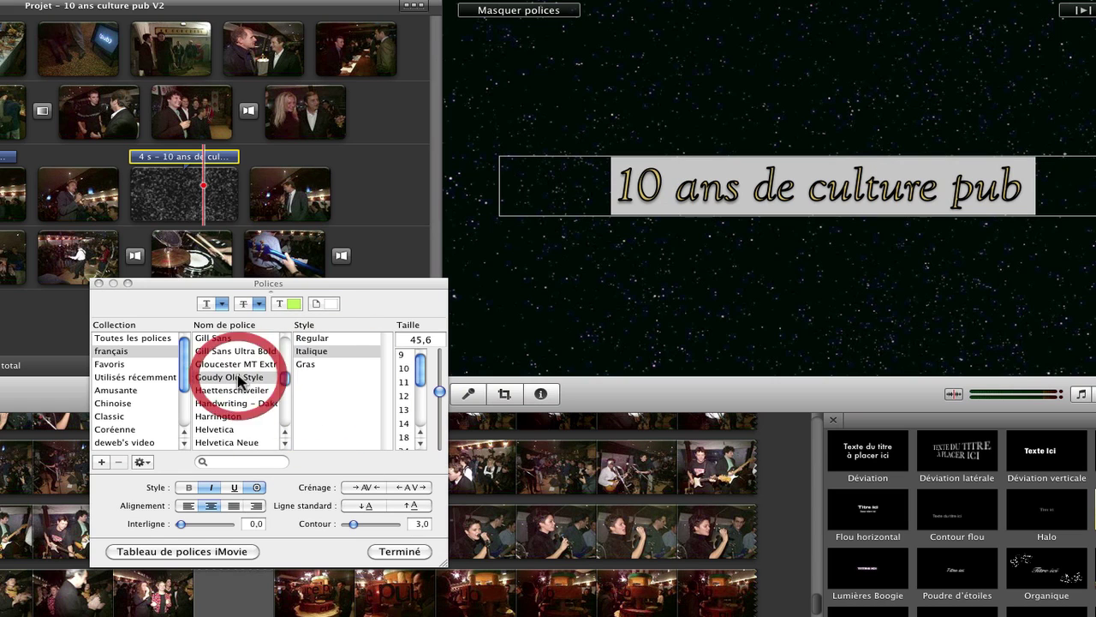
{"action": "left_click", "coordinate": [408, 422]}
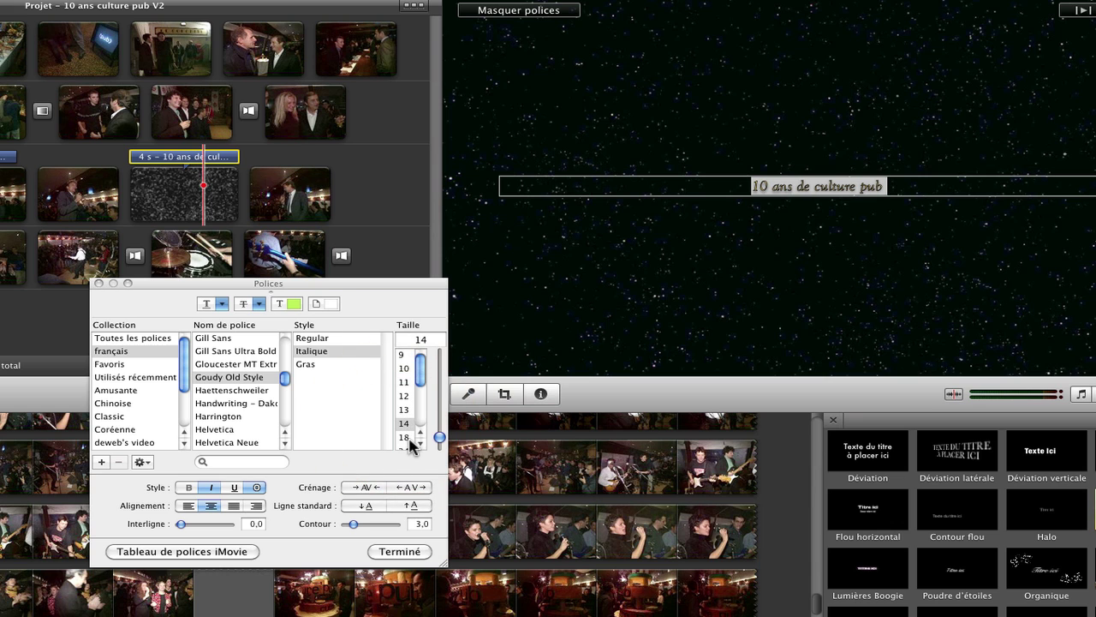
{"action": "left_click_drag", "start_coordinate": [438, 436], "coordinate": [439, 383]}
{"action": "left_click", "coordinate": [394, 550]}
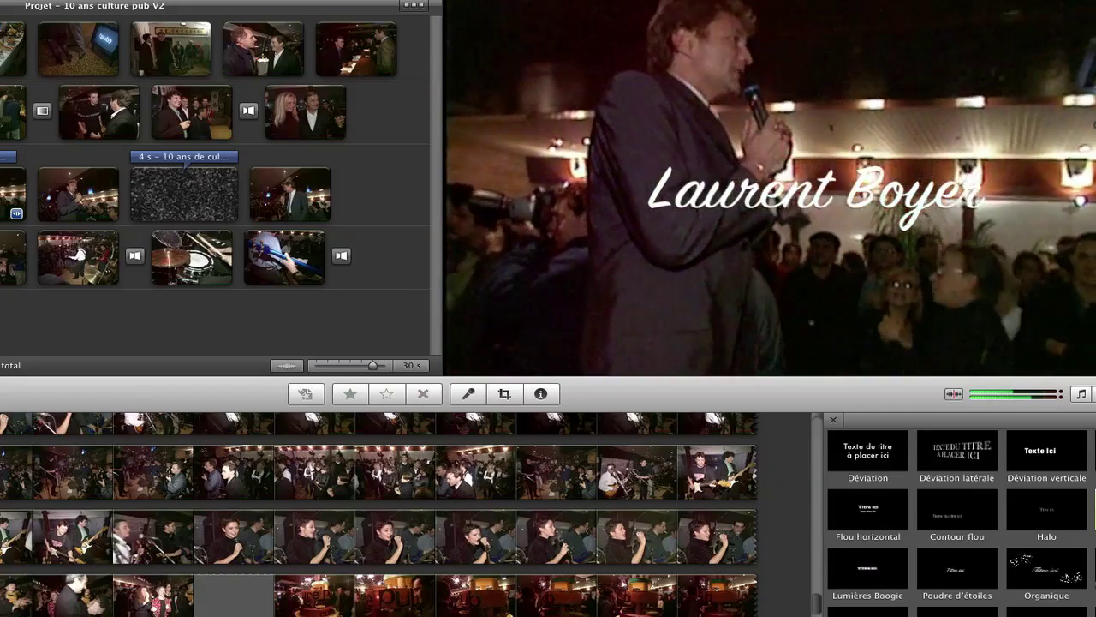
Step: Give the '10 ans' title clip a manual 1,0 s fade in its settings
{"action": "left_click", "coordinate": [108, 154]}
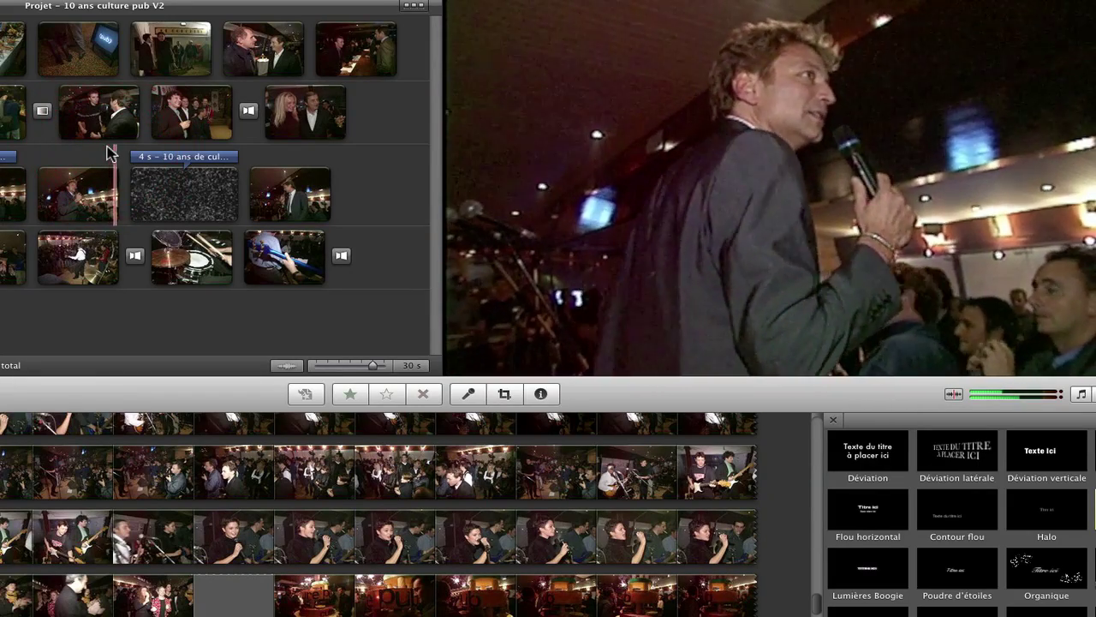
{"action": "left_click", "coordinate": [192, 160]}
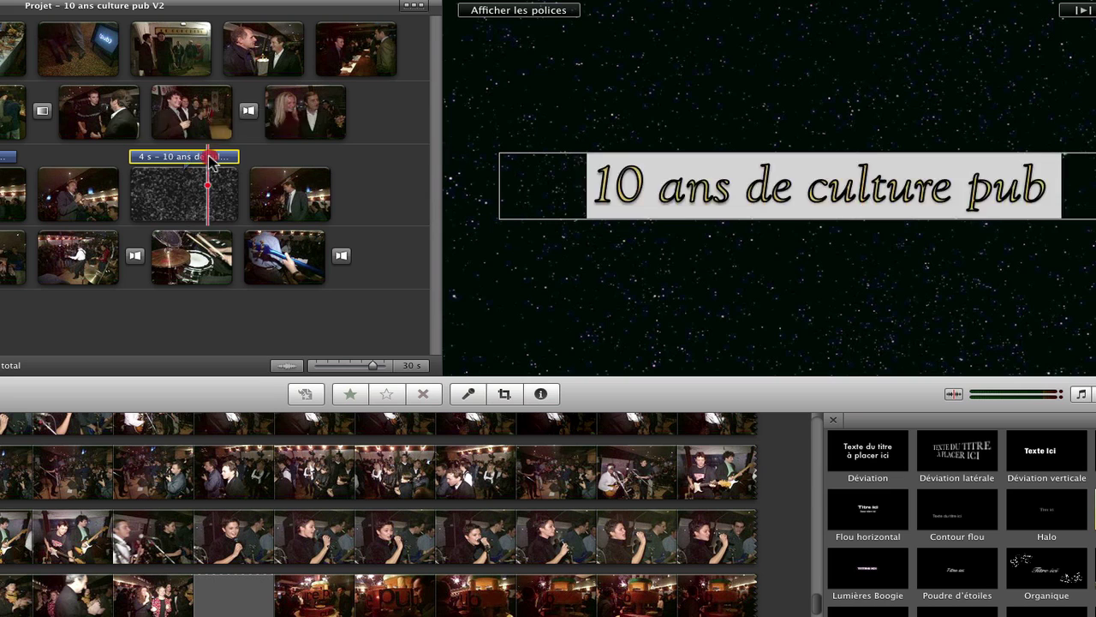
{"action": "double_click", "coordinate": [182, 157]}
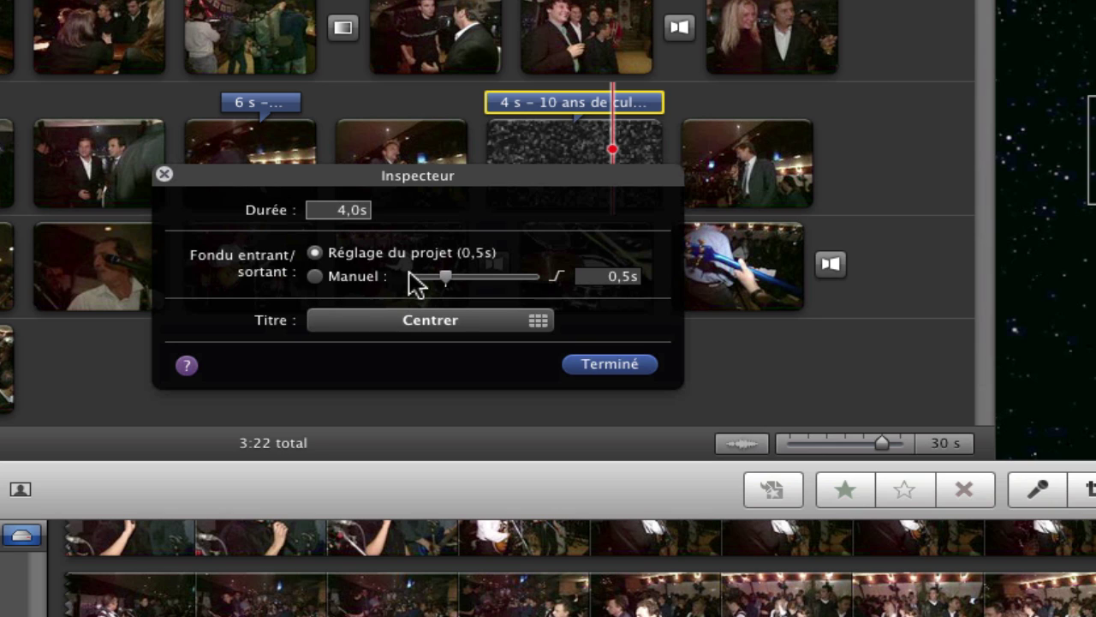
{"action": "left_click_drag", "start_coordinate": [442, 274], "coordinate": [474, 283]}
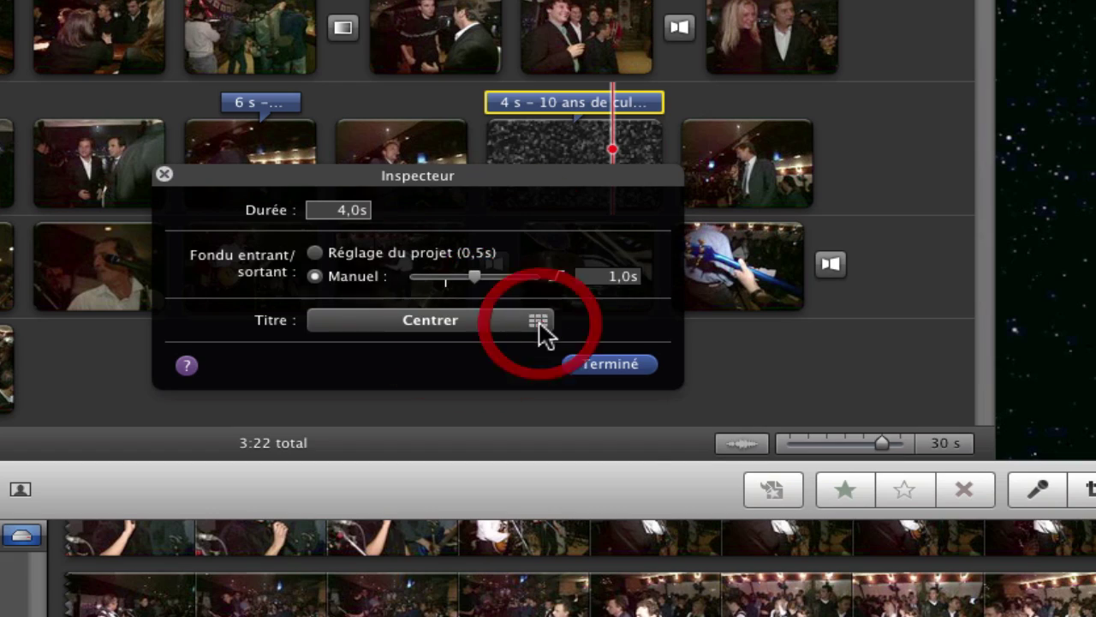
Step: Apply the Organique title style with swirl ornaments to the title clip
{"action": "left_click", "coordinate": [538, 322]}
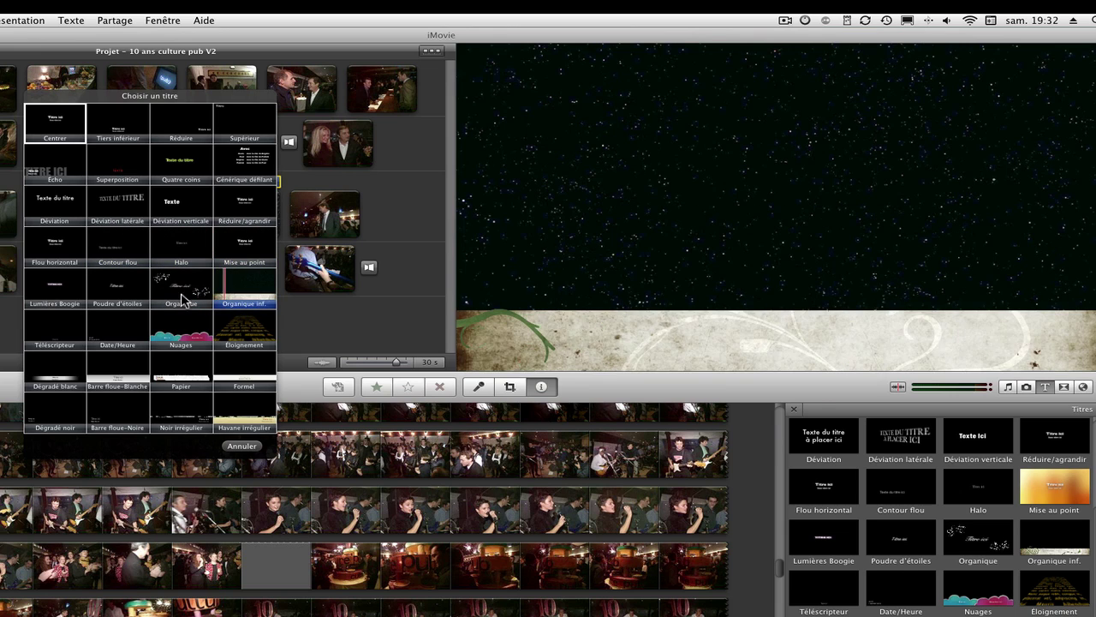
{"action": "left_click", "coordinate": [182, 297]}
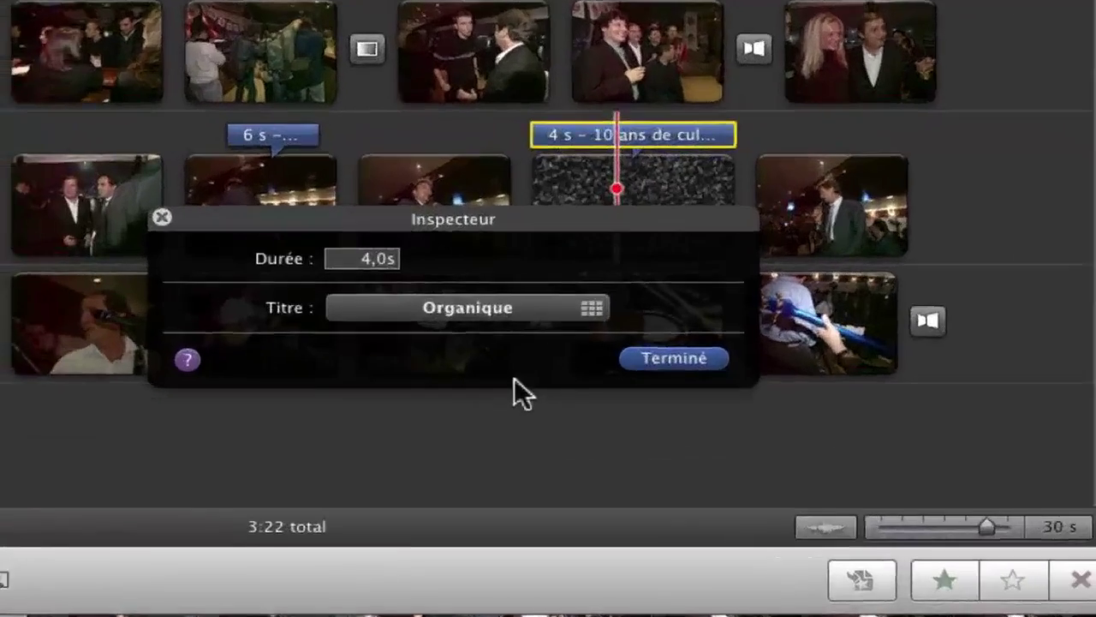
{"action": "left_click", "coordinate": [674, 358]}
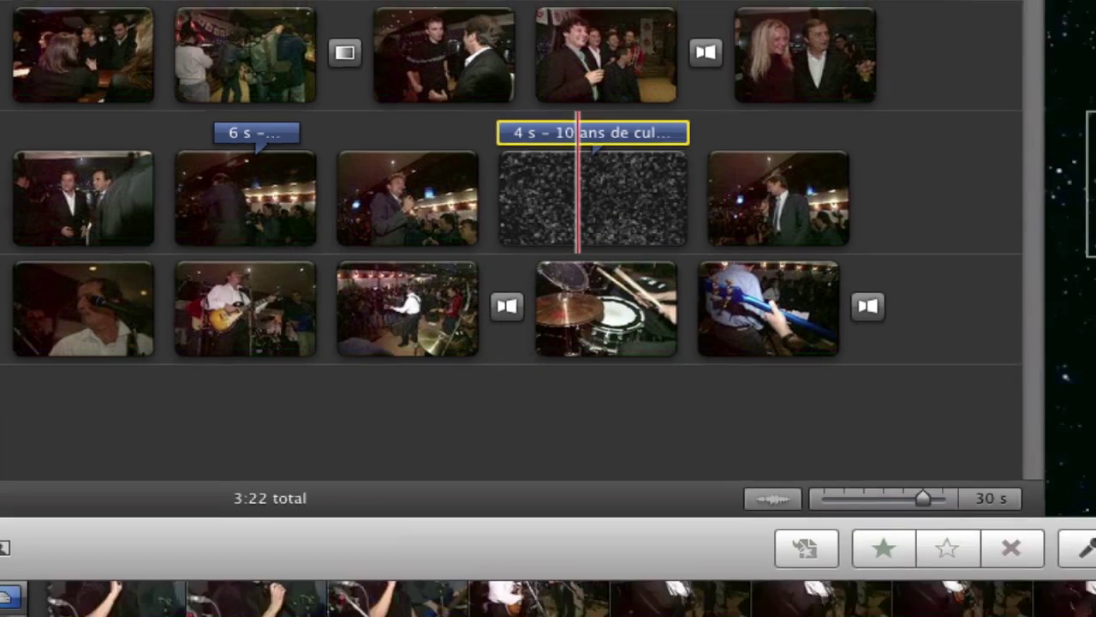
{"action": "double_click", "coordinate": [540, 159]}
{"action": "left_click", "coordinate": [513, 129]}
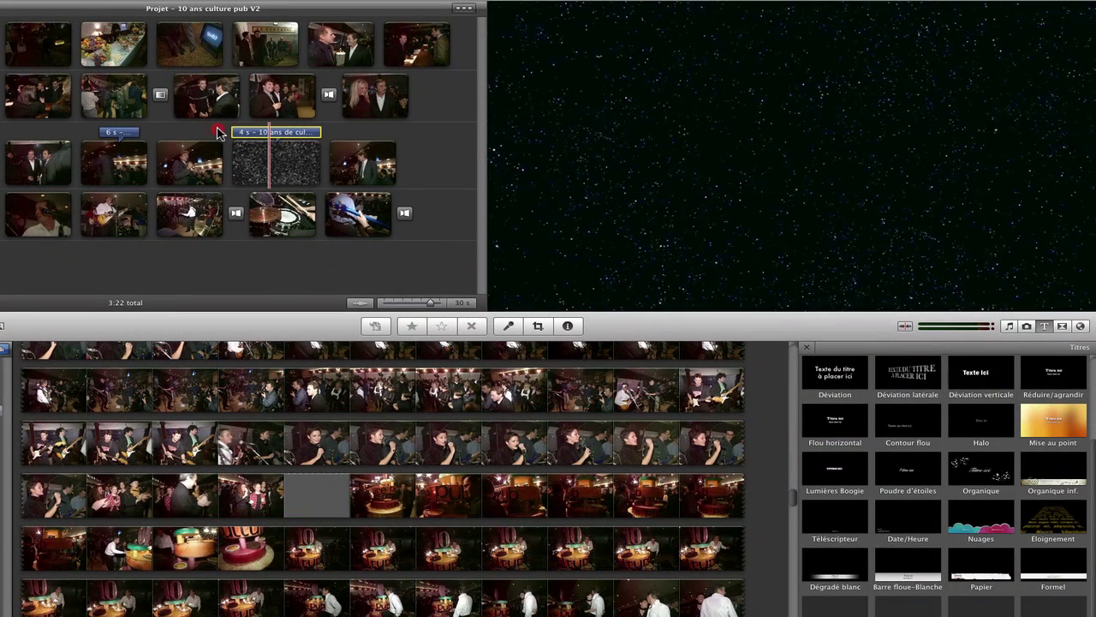
{"action": "left_click", "coordinate": [219, 132]}
{"action": "key", "text": "space"}
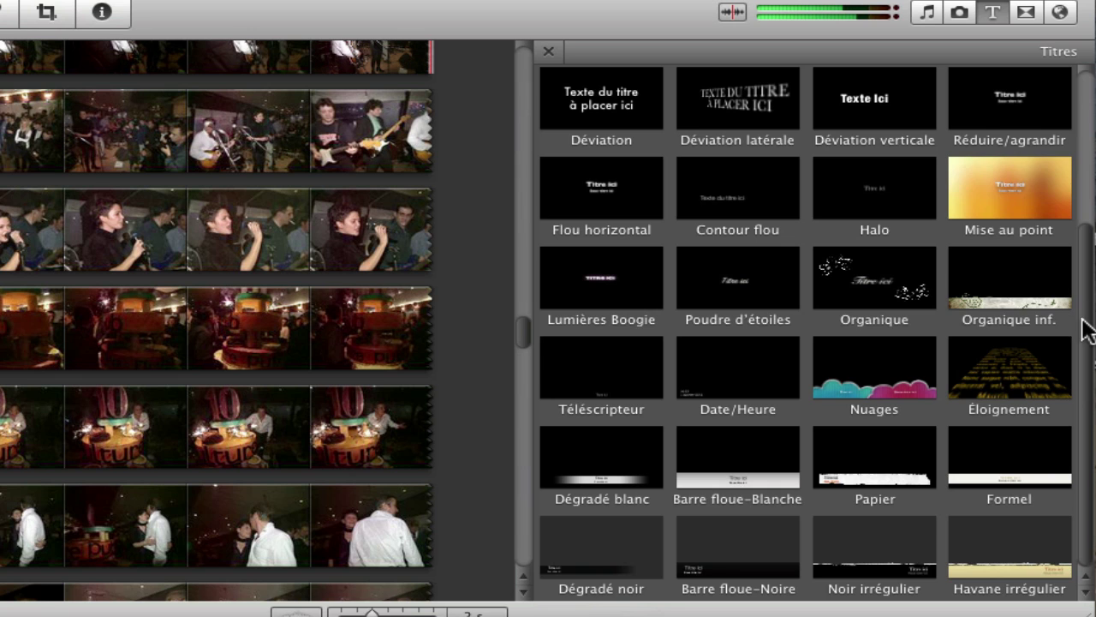
{"action": "left_click_drag", "start_coordinate": [1086, 329], "coordinate": [1084, 127]}
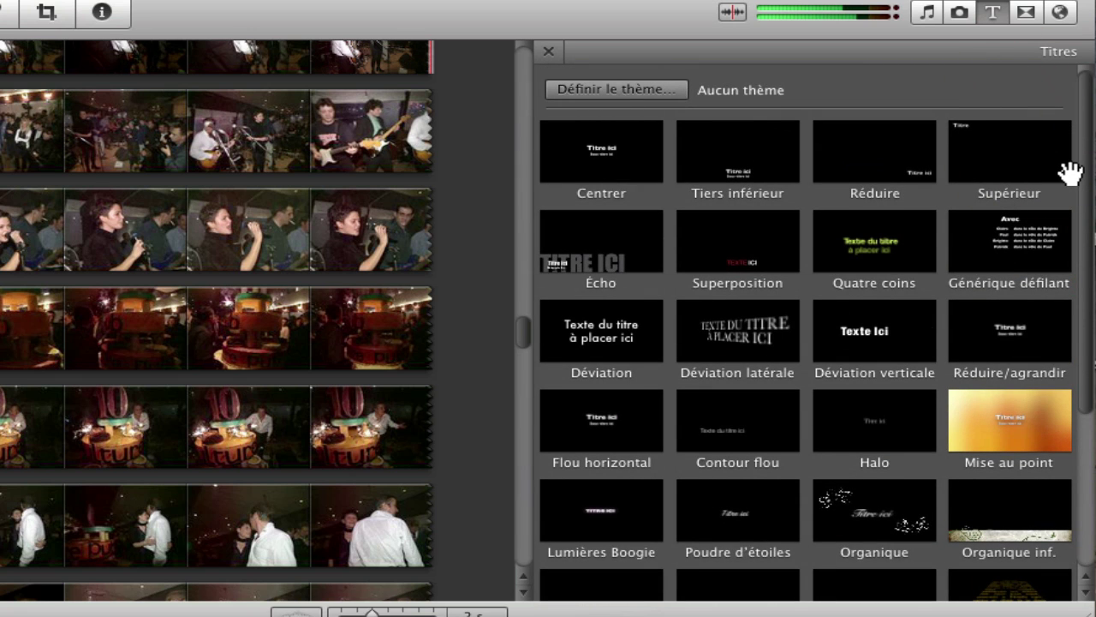